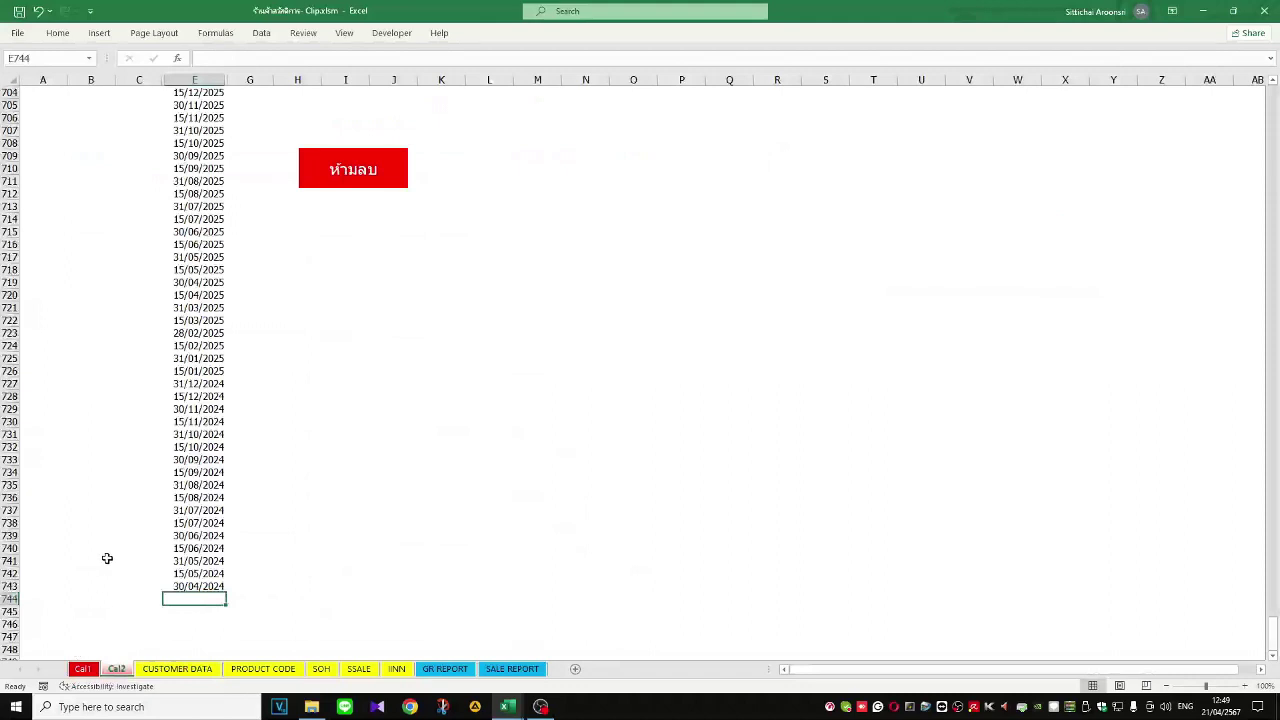
Step: Examine the Cal1 sheet and the card numbers, employee names, employee codes, zones and purchase limits on the CUSTOMER DATA sheet
left_click(80, 668)
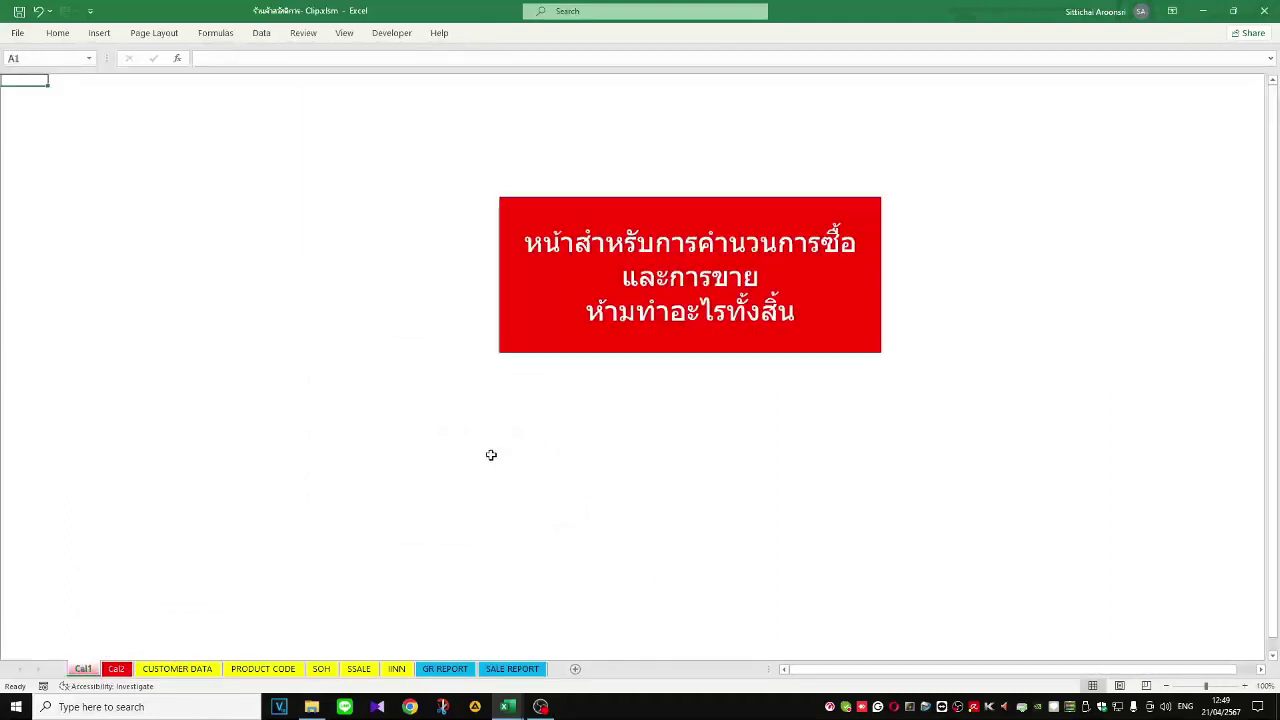
left_click(194, 669)
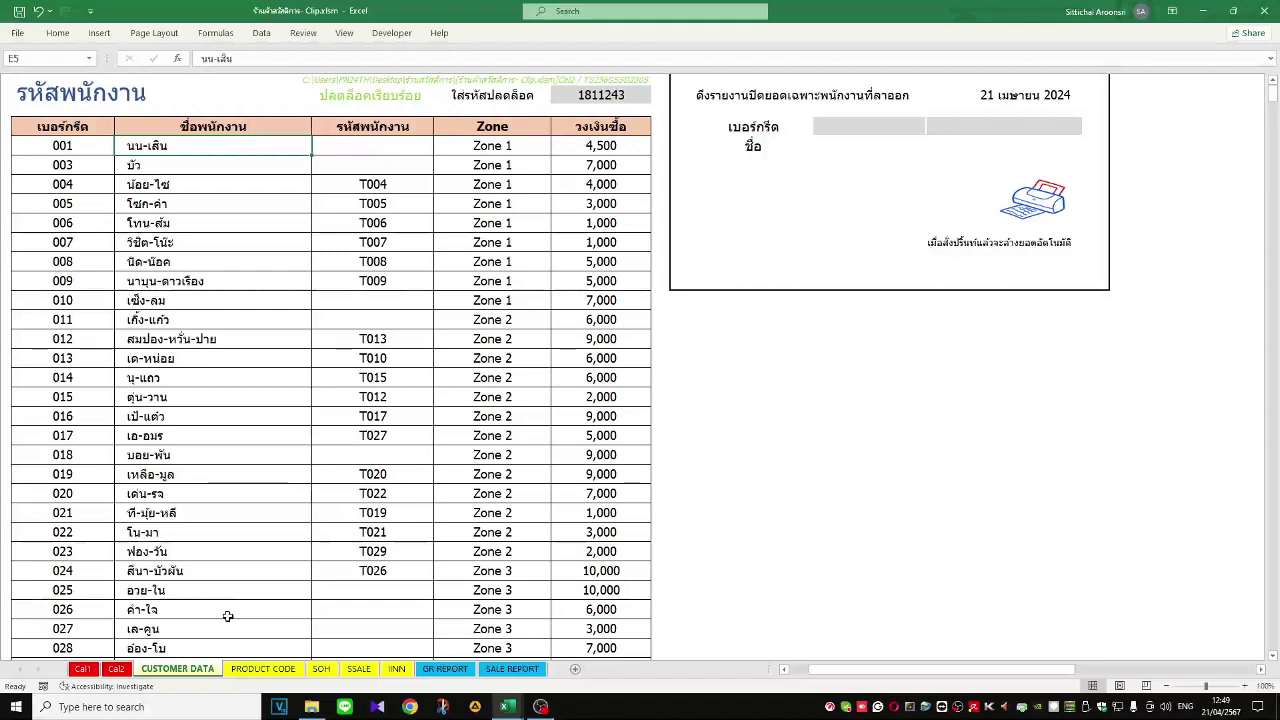
left_click_drag(118, 184, 230, 281)
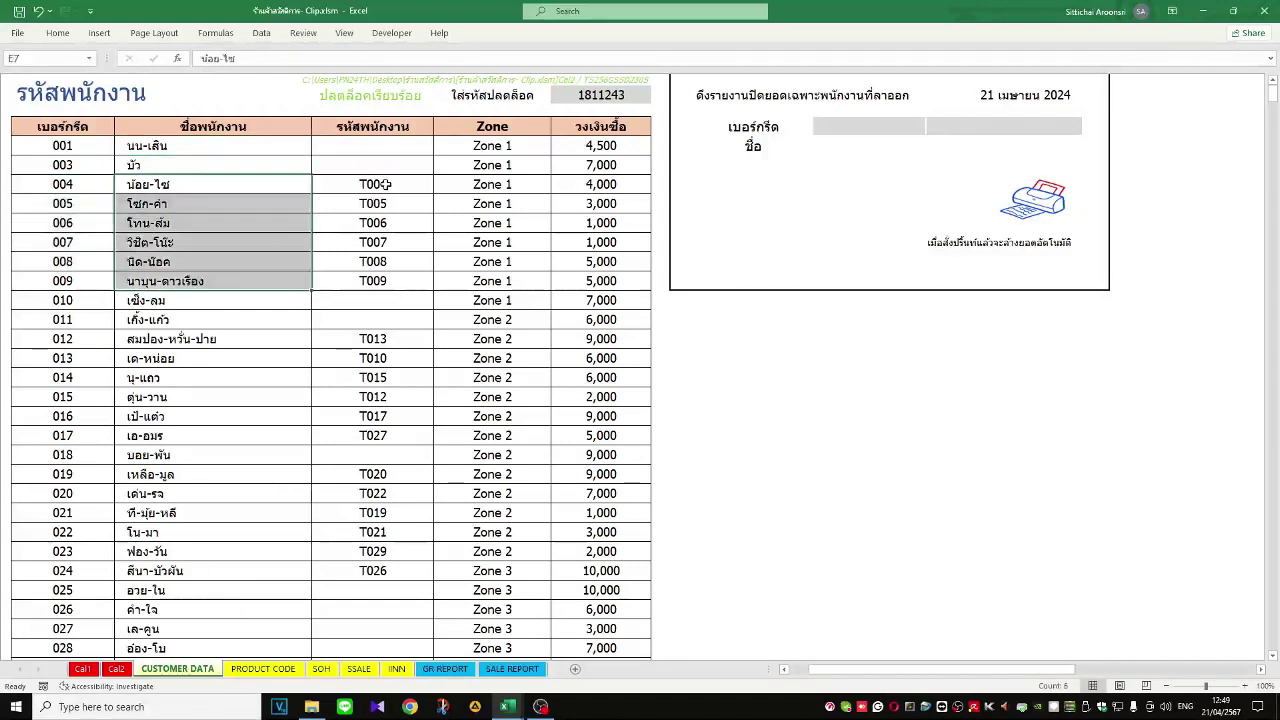
left_click_drag(382, 188, 363, 268)
left_click_drag(488, 191, 496, 237)
left_click_drag(616, 198, 605, 250)
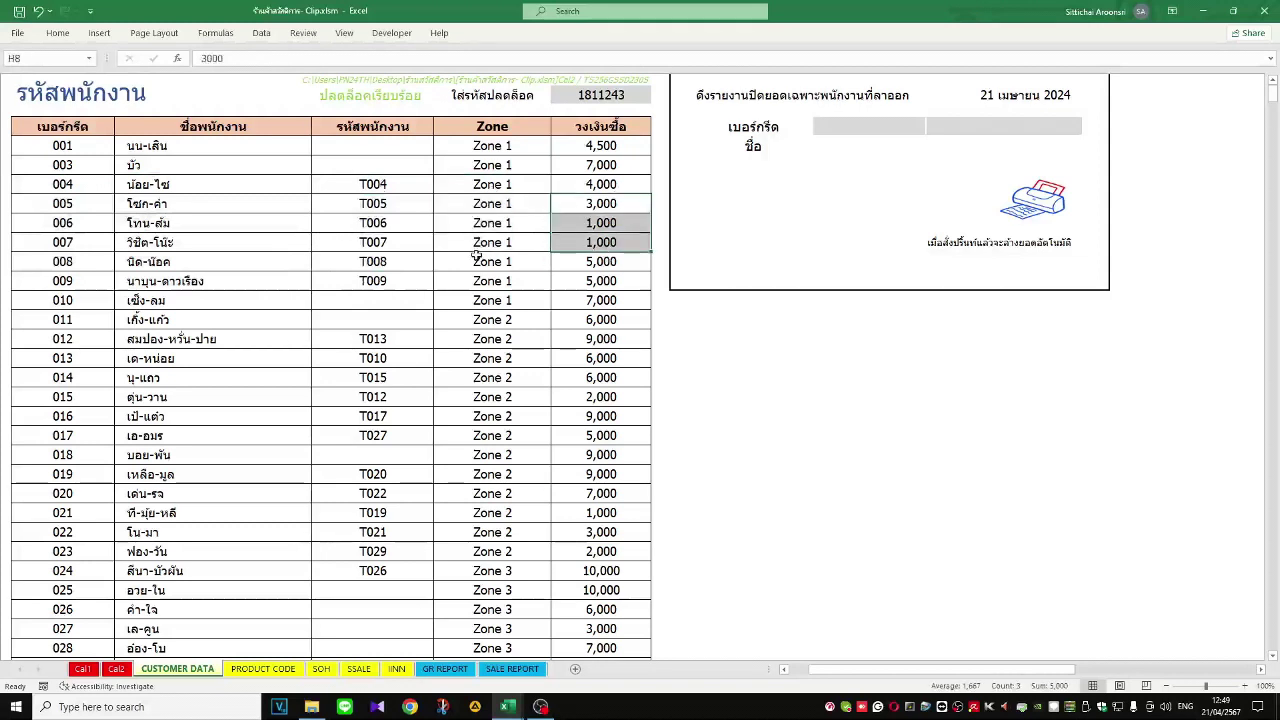
left_click_drag(87, 187, 70, 224)
left_click_drag(190, 186, 200, 224)
left_click_drag(370, 186, 380, 224)
left_click_drag(487, 168, 490, 226)
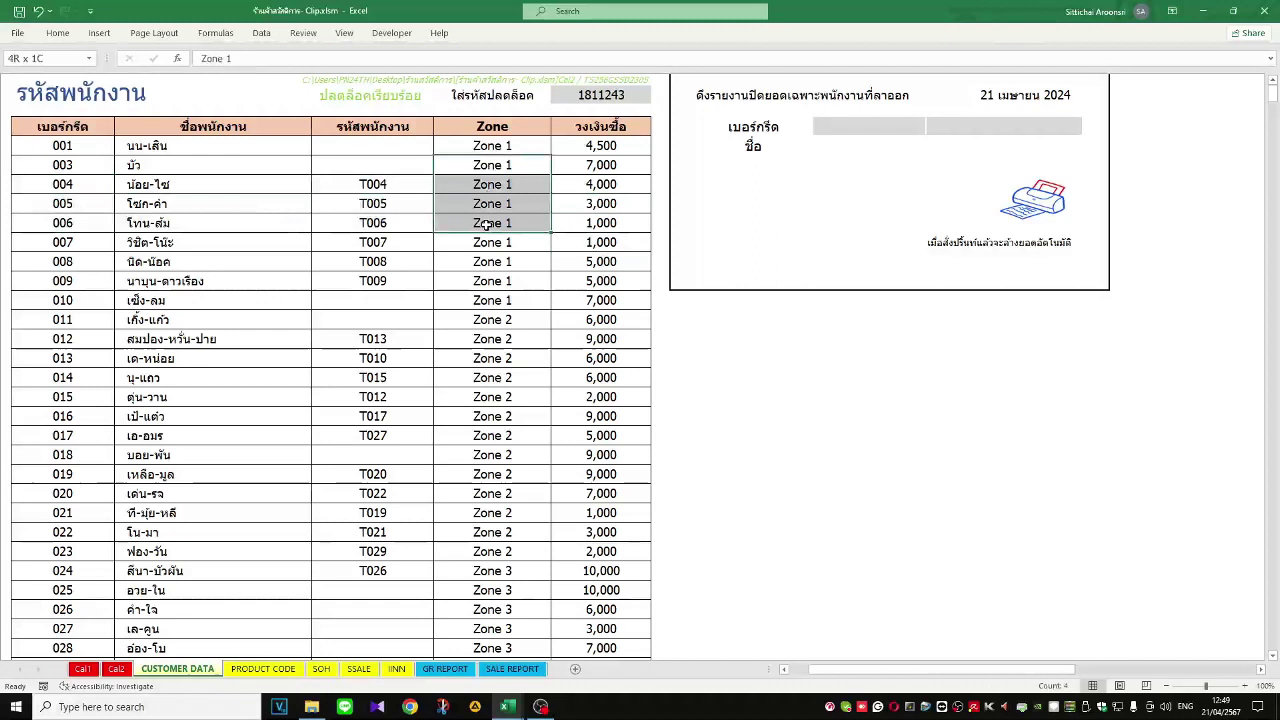
left_click_drag(609, 164, 578, 240)
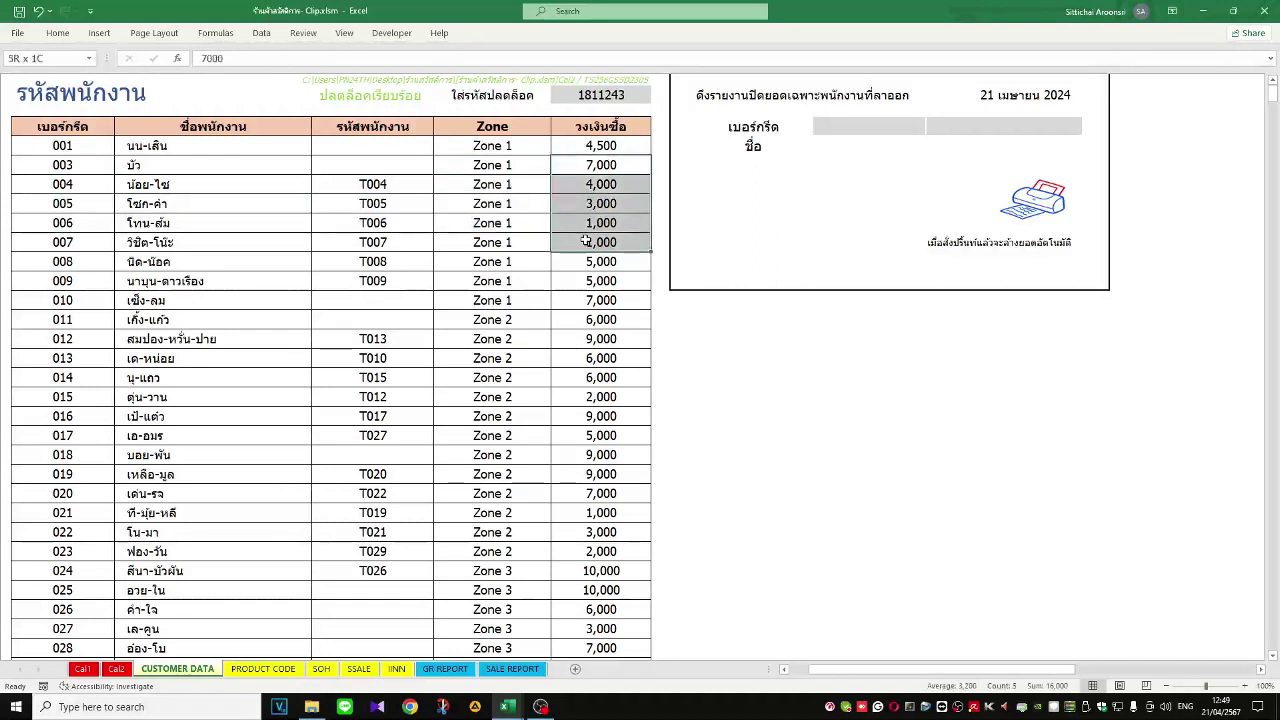
Step: Clear the purchase limit of the employee with card number 003 and re-enter it as 7000
left_click(588, 168)
key("Delete")
key("Return")
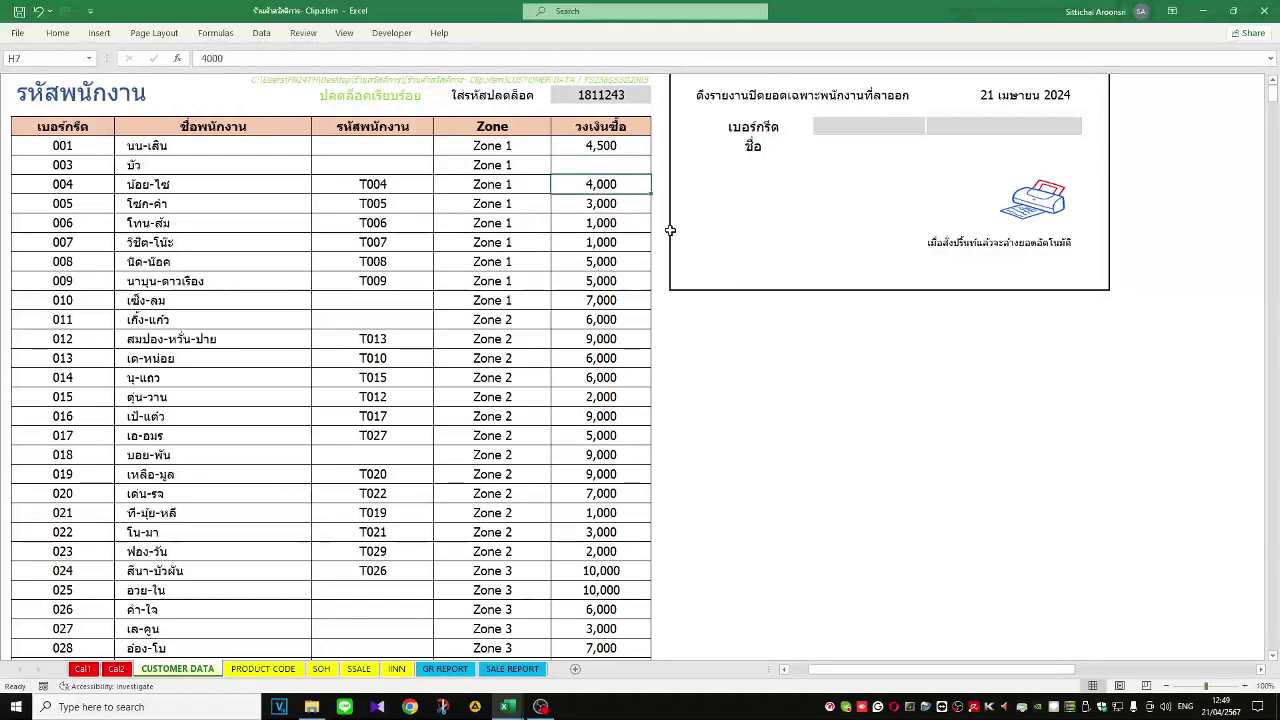
left_click_drag(72, 162, 620, 167)
left_click(620, 167)
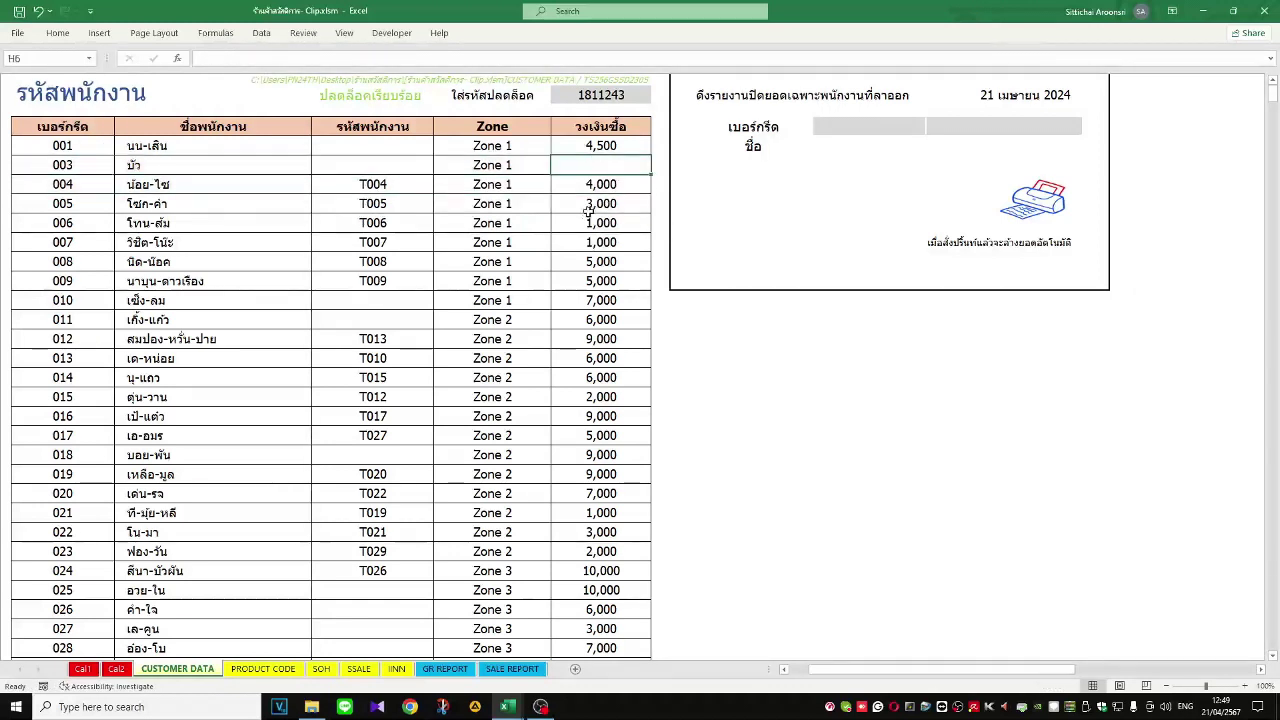
type("700")
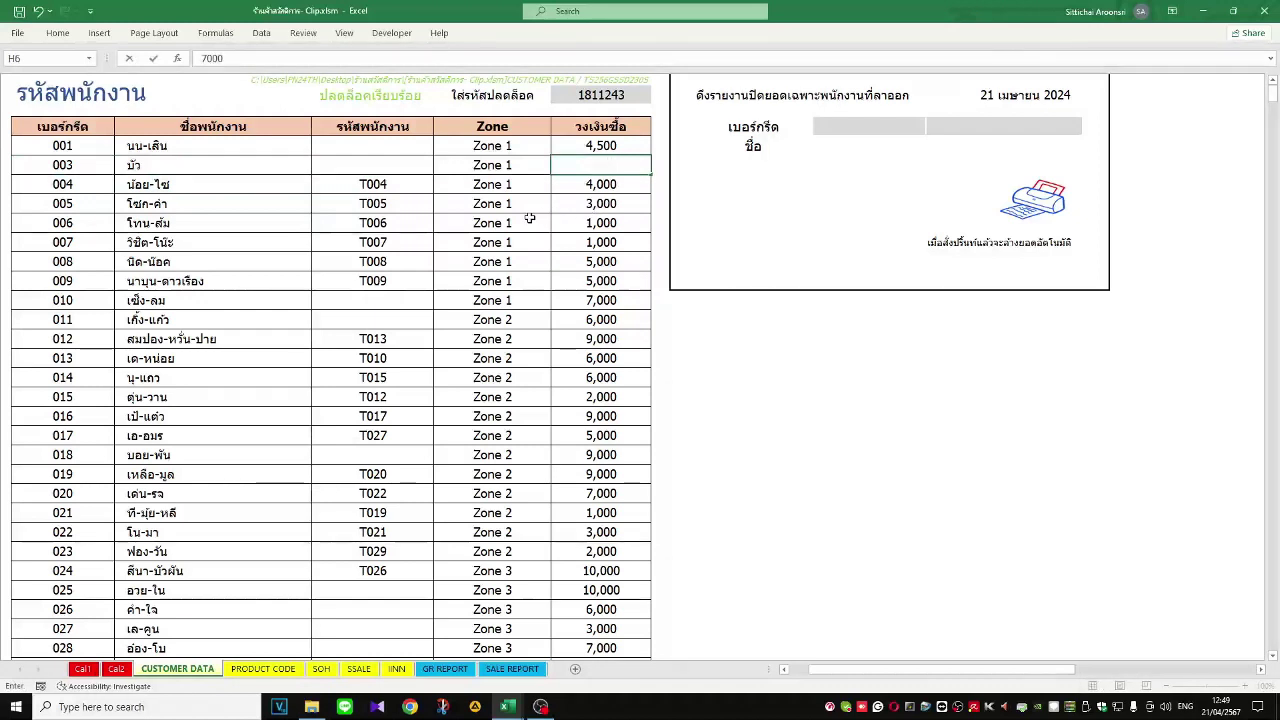
type("0")
key("Return")
left_click(592, 170)
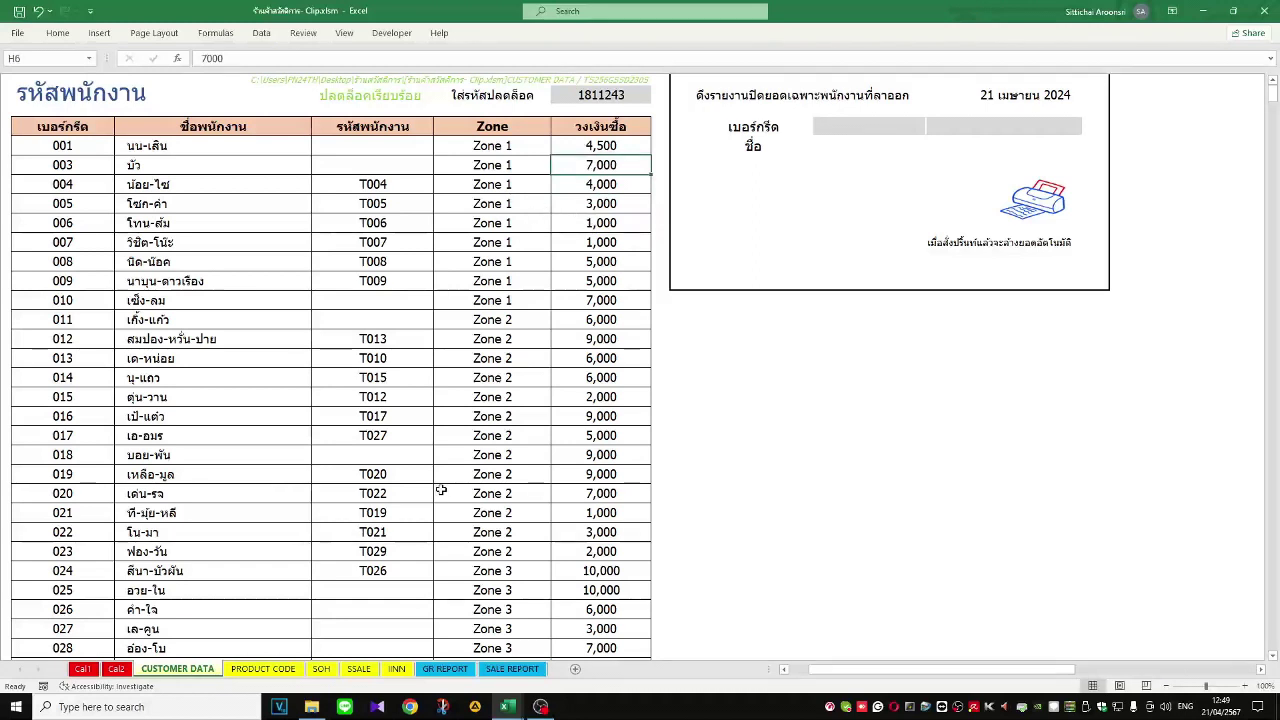
Step: Enter A-003 as the product code in the form on the PRODUCT CODE sheet
left_click(253, 669)
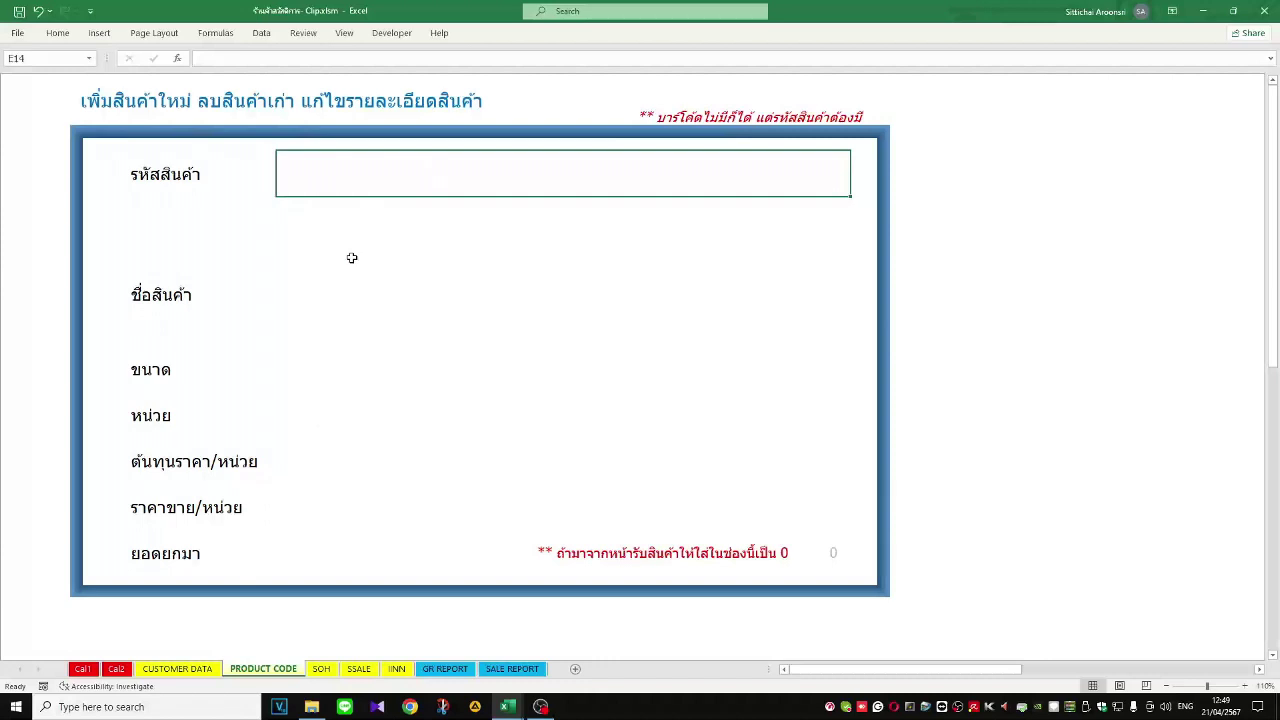
key("Return")
key("Up")
type("A-003")
key("Return")
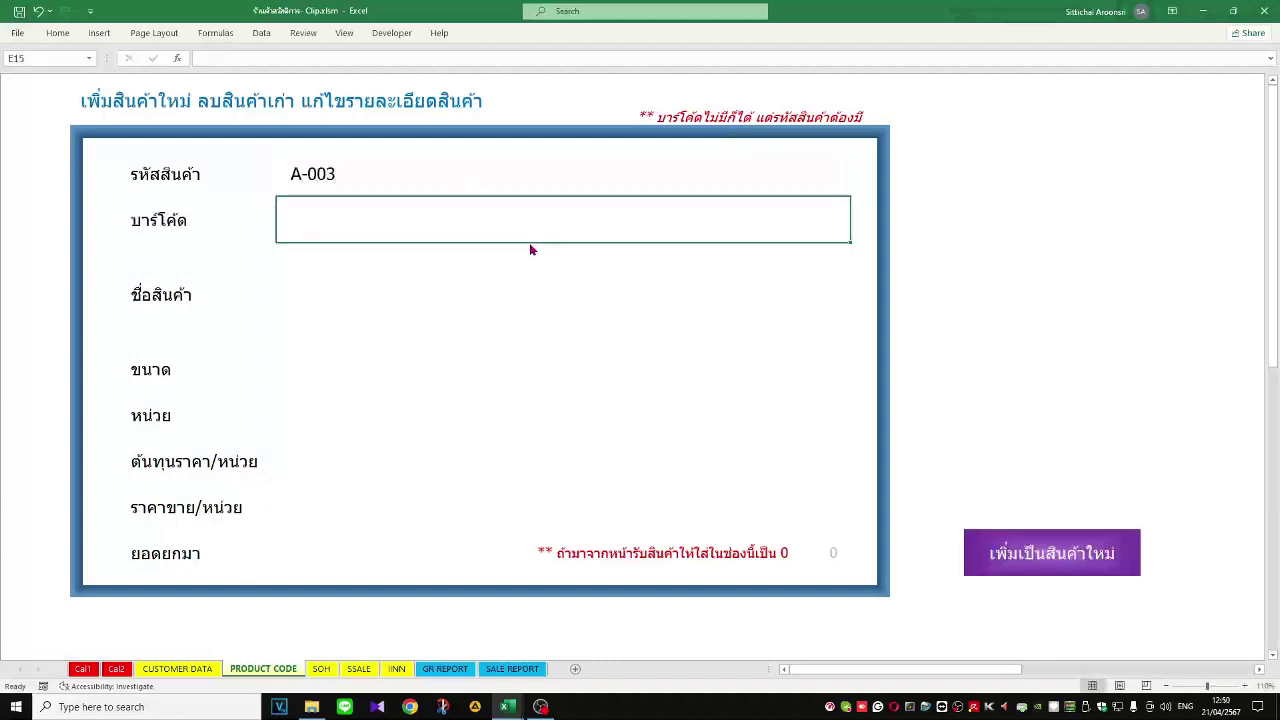
left_click(285, 178)
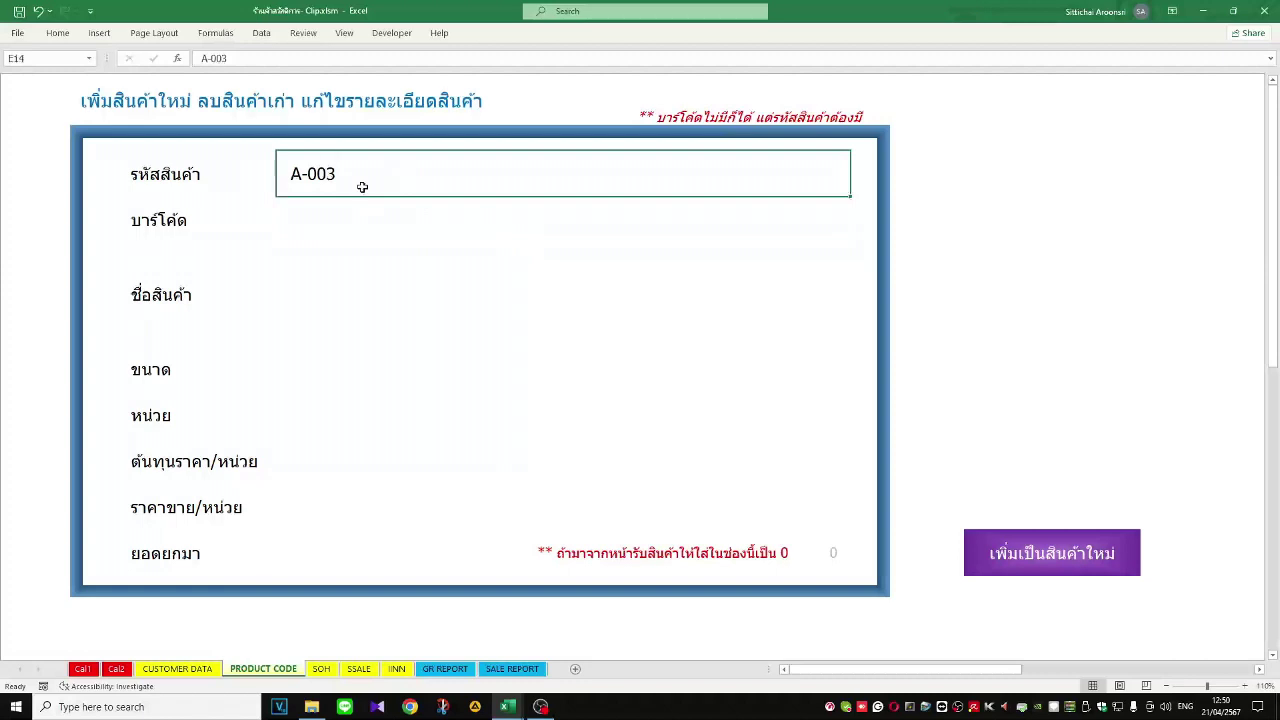
left_click(341, 219)
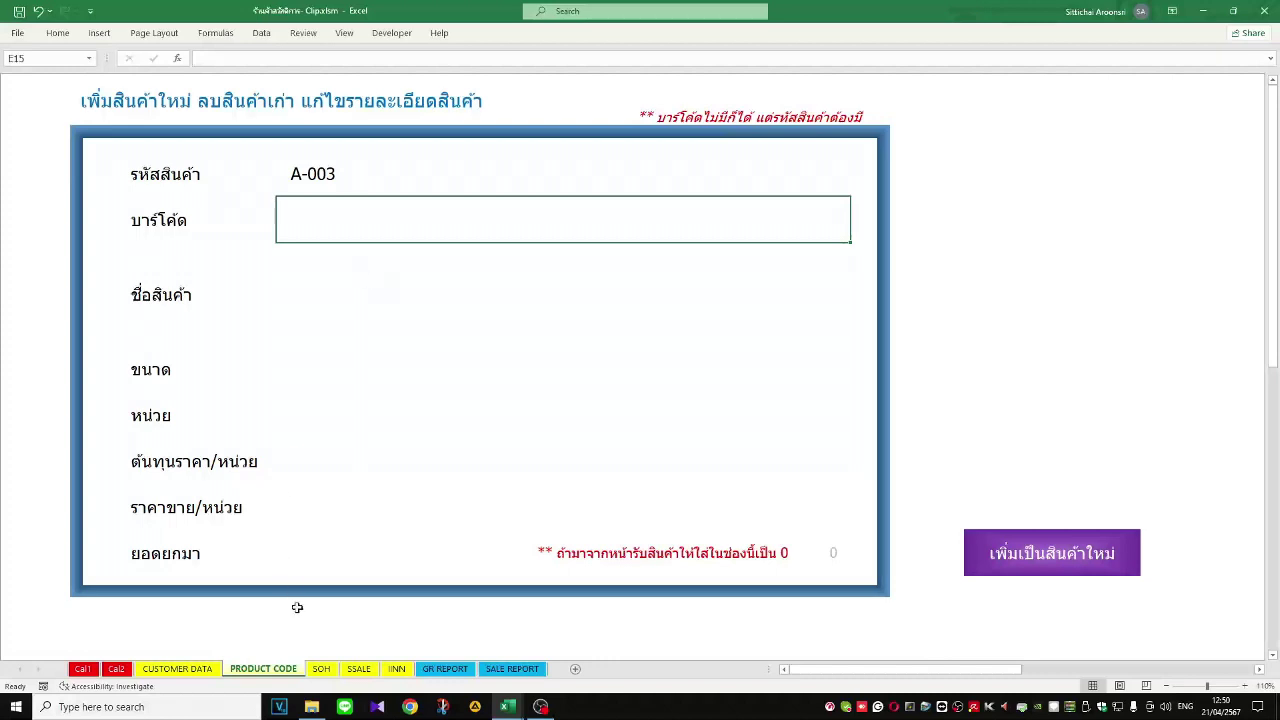
Step: Check the existing A-003 codes in the SOH stock list and extend the form's product code to A-003.4
left_click(321, 668)
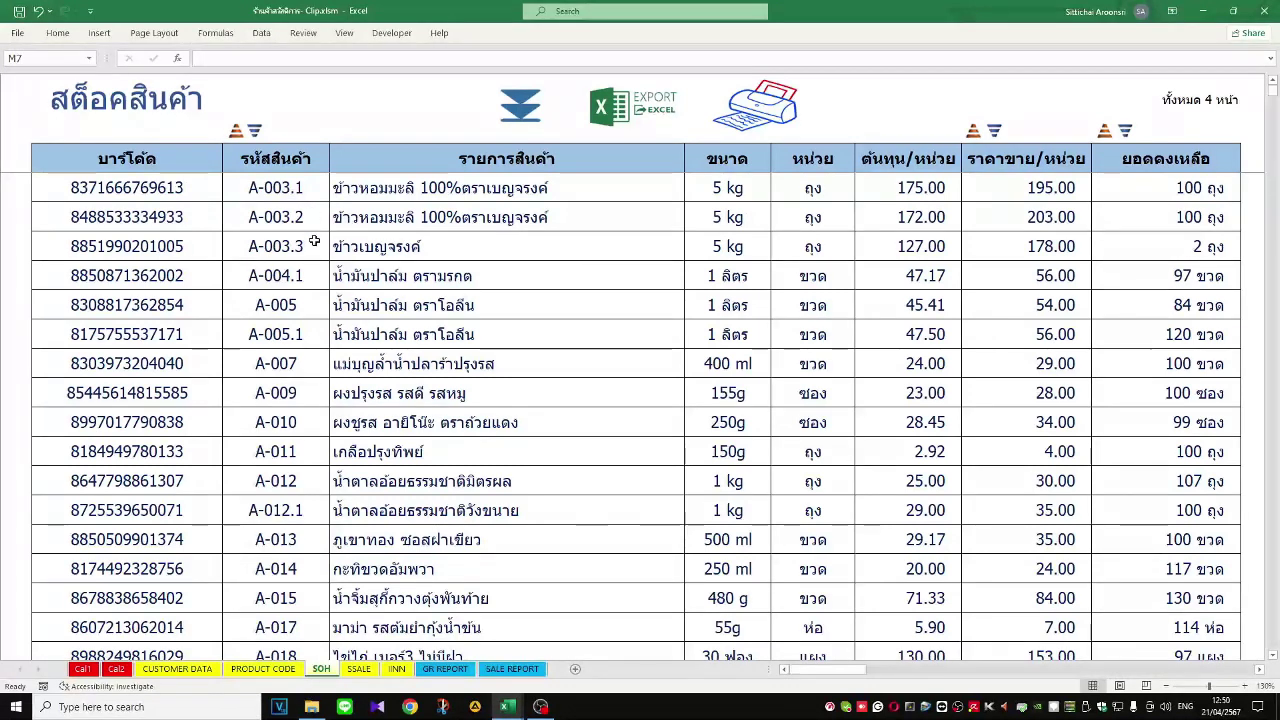
left_click(263, 668)
left_click(359, 185)
double_click(437, 189)
type(".4")
key("Return")
Step: Look up the existing product code A-003.3 in the form and set the code back to A-003.4
double_click(445, 173)
key("BackSpace")
type("3")
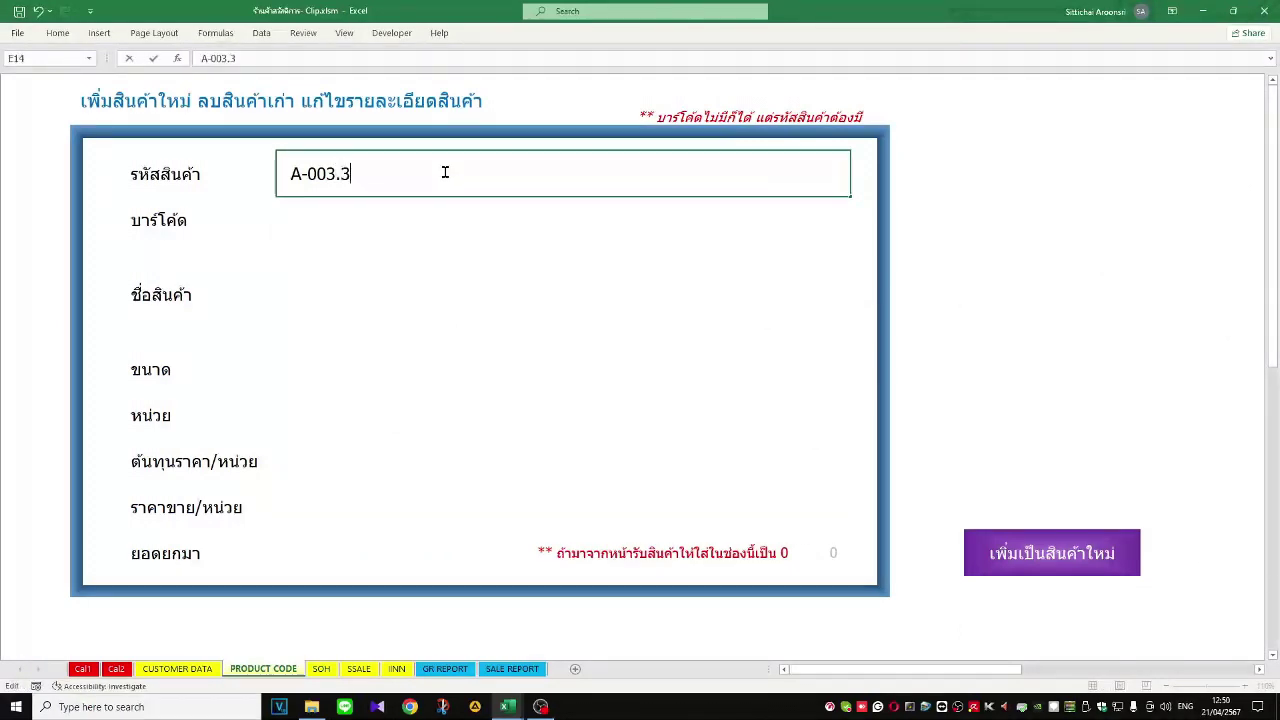
key("Return")
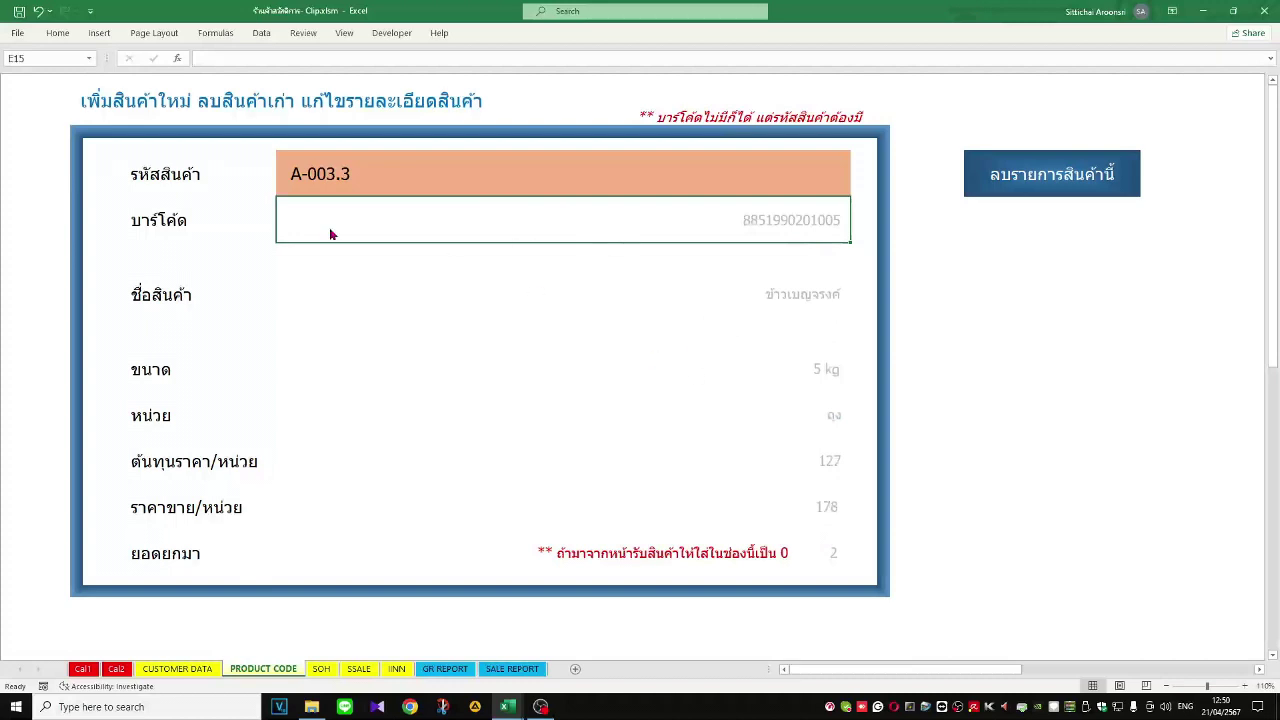
double_click(453, 185)
key("BackSpace")
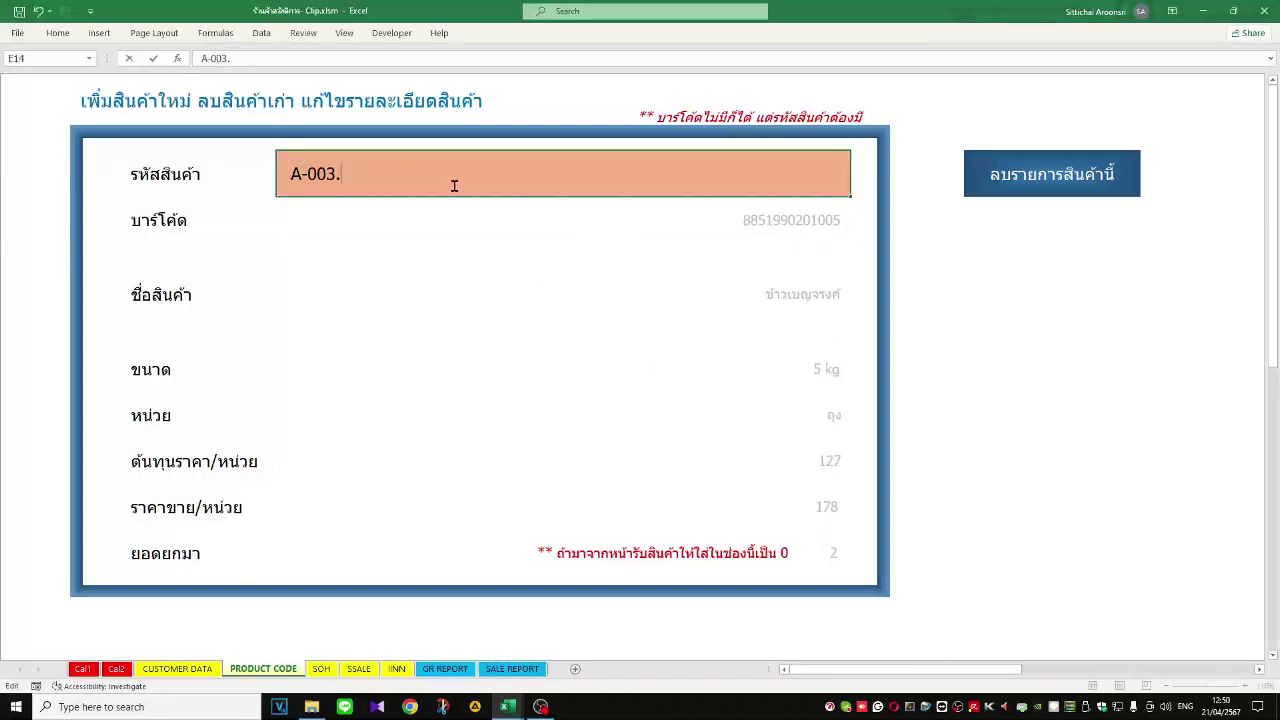
type("4")
key("Return")
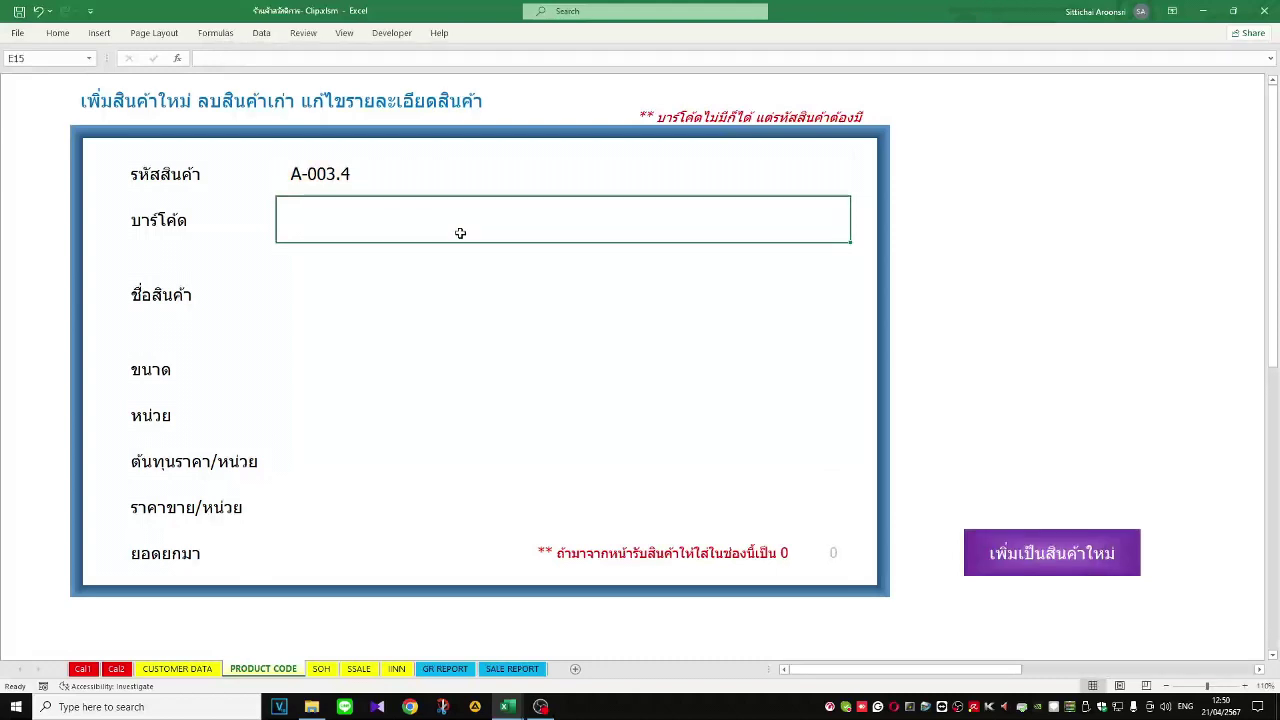
type("8853042000109")
key("Return")
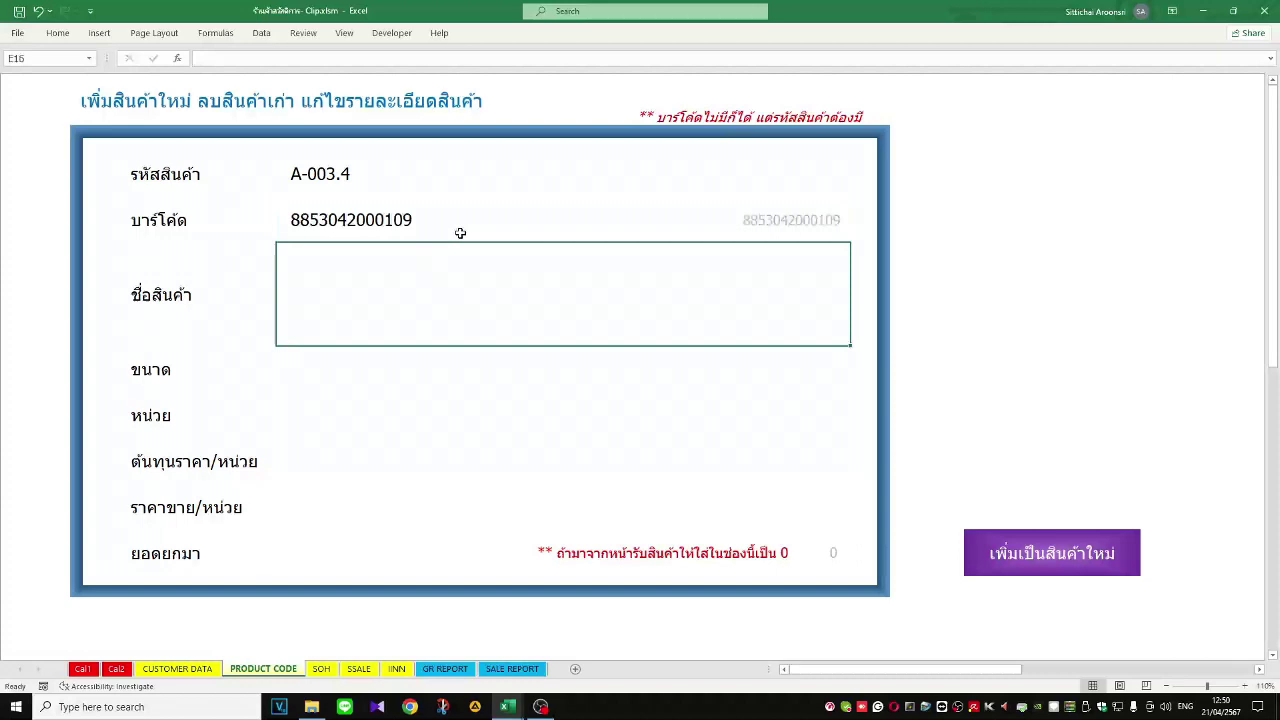
key("super+space")
type("ข")
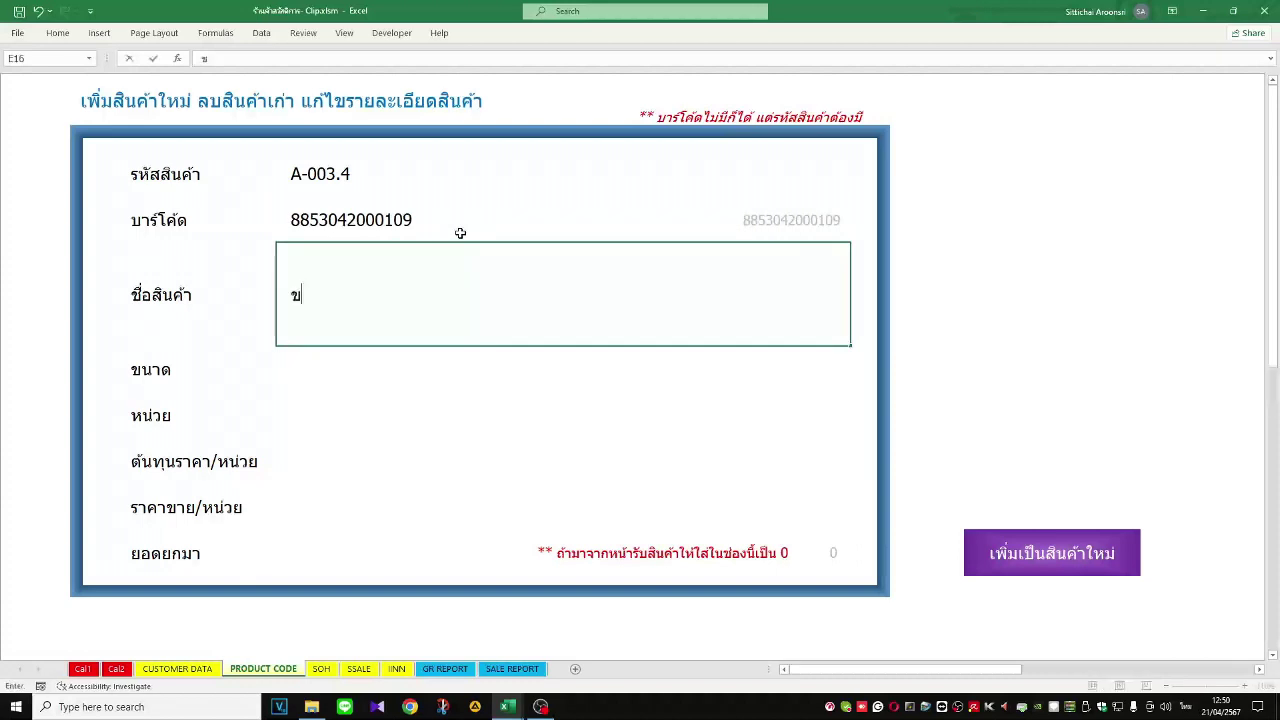
type("้าวเบญจรง")
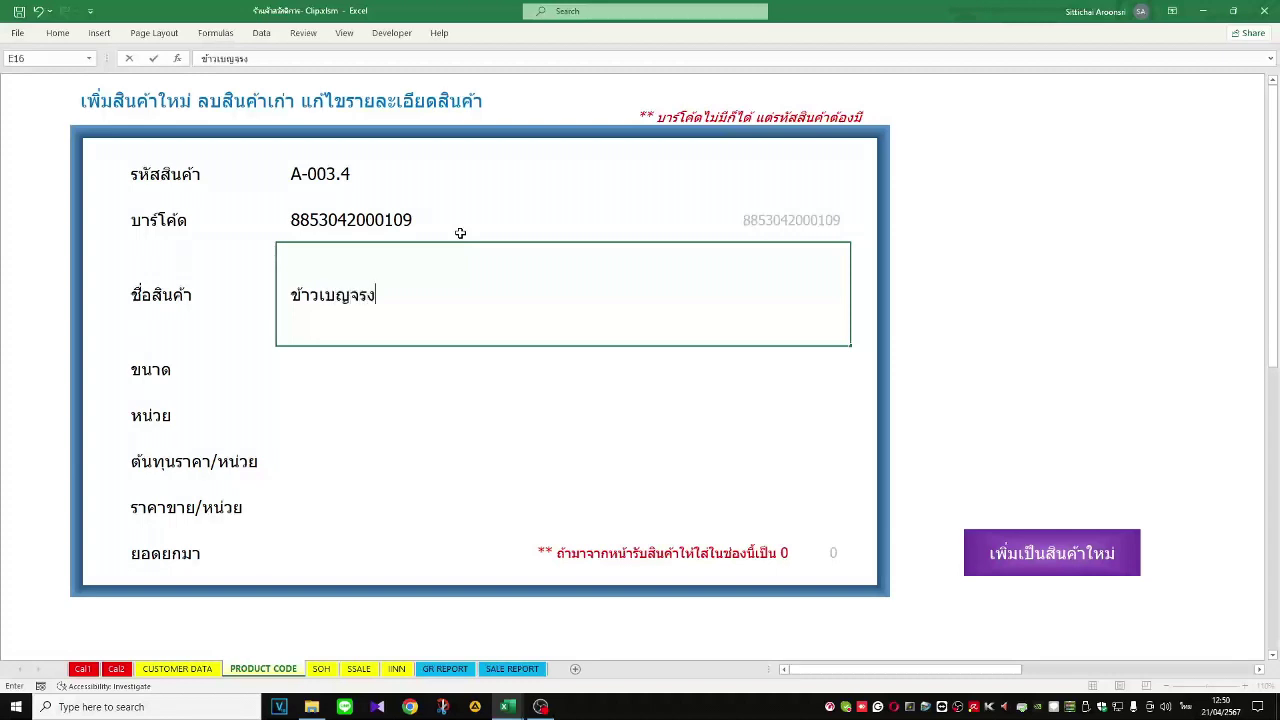
Step: Set the new product's size to 5 kg and its unit to ถุง
left_click(364, 364)
type("5 kf")
key("BackSpace")
type("g")
key("Return")
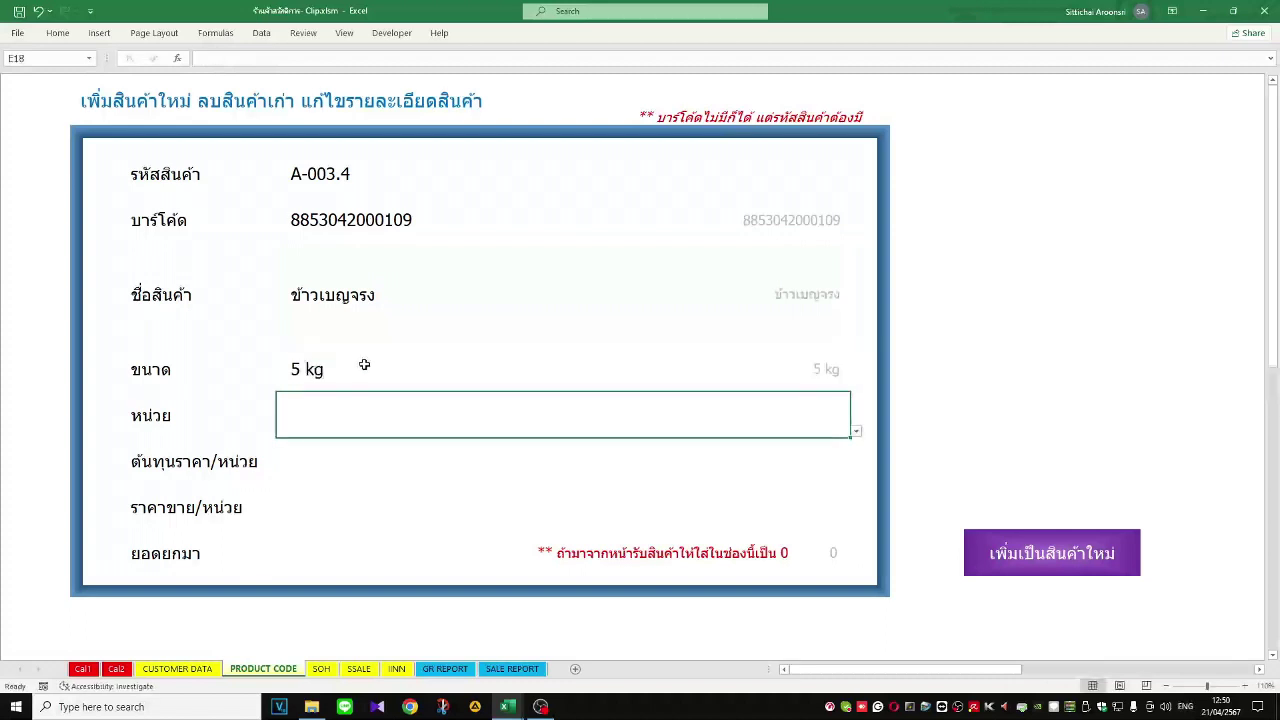
type("ถุง")
key("Return")
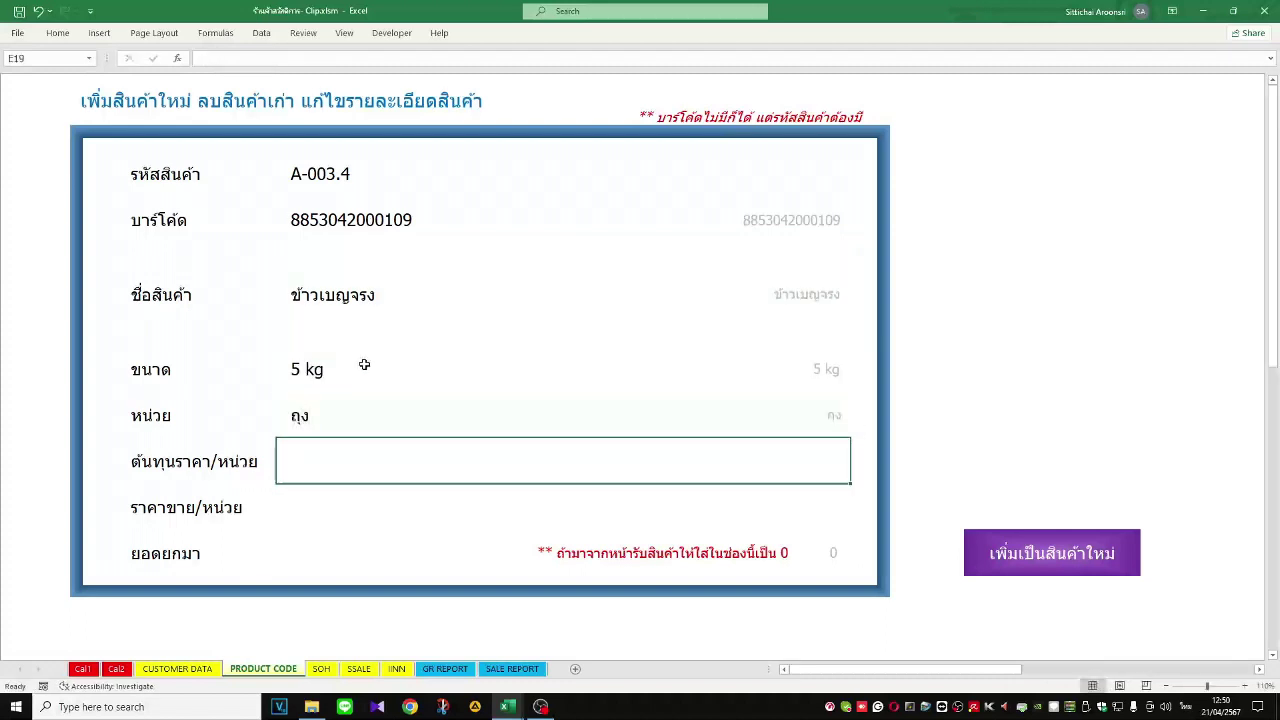
Step: Set the cost per unit to 87 and the selling price per unit to 127
type("87")
key("Return")
type("127")
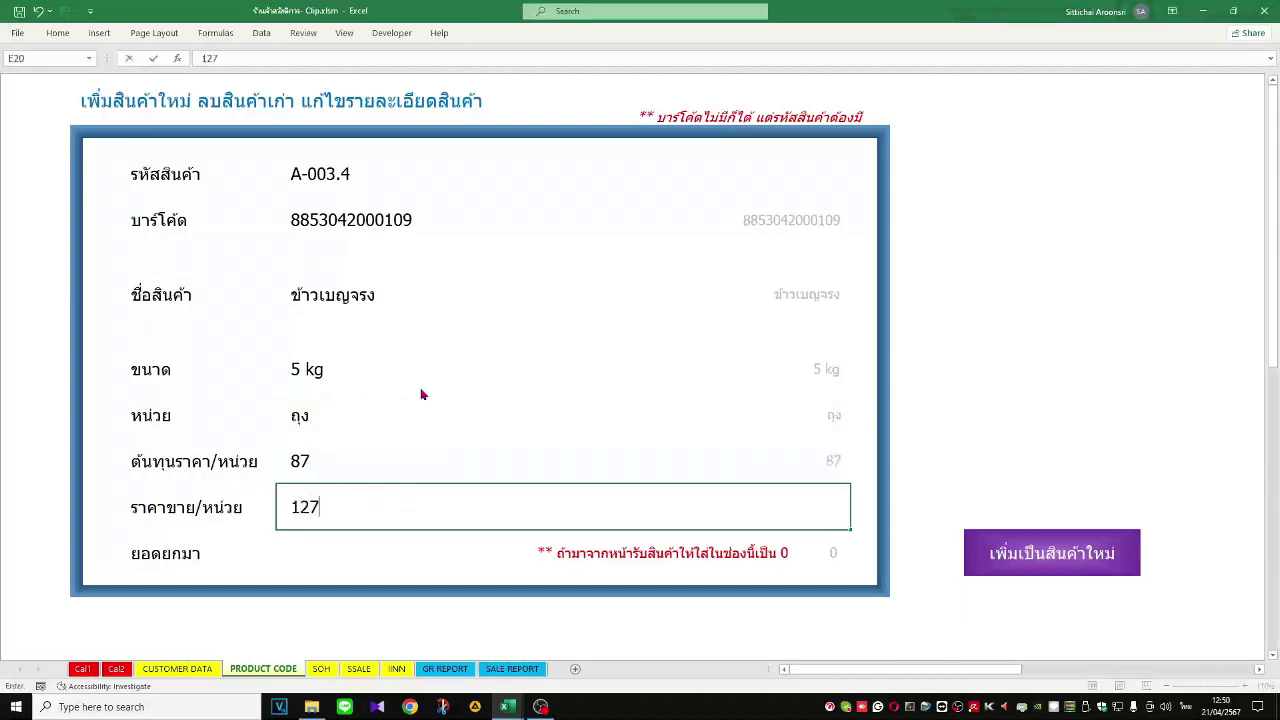
key("Return")
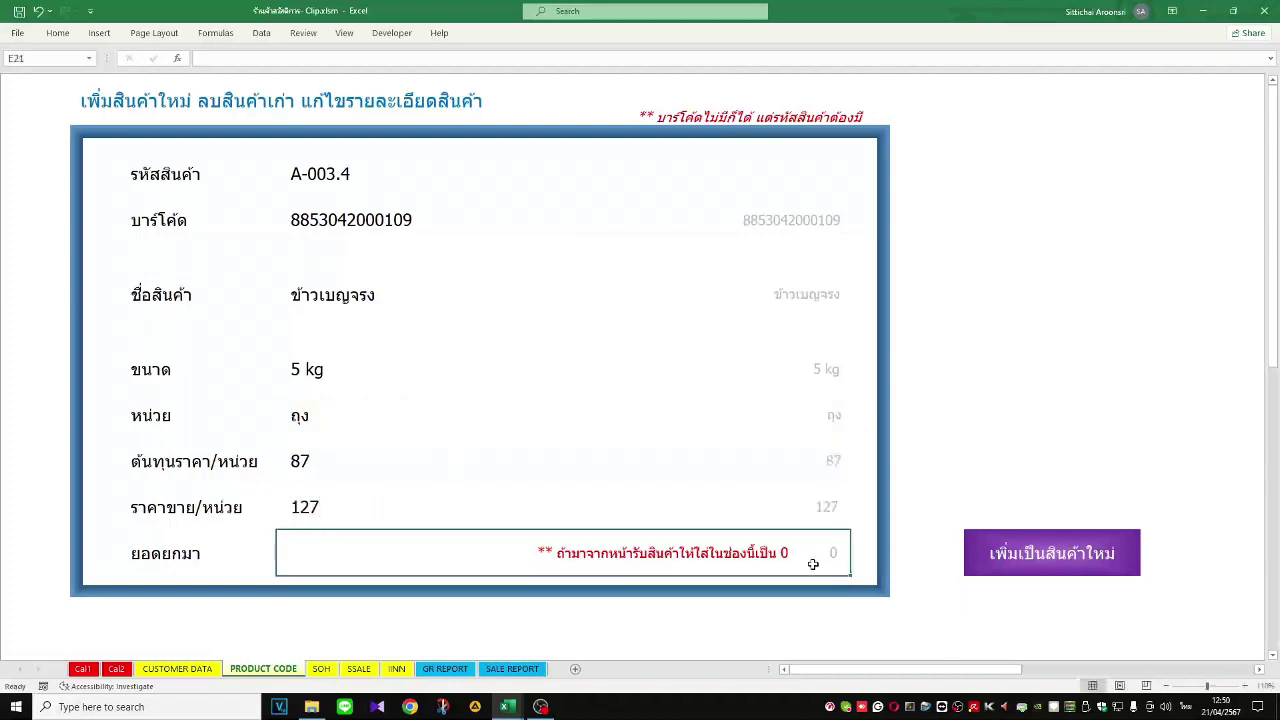
Step: Set the carried-forward balance to 20 and add the entry as a new product
left_click_drag(357, 517, 407, 380)
left_click(374, 556)
left_click(370, 504)
left_click(358, 542)
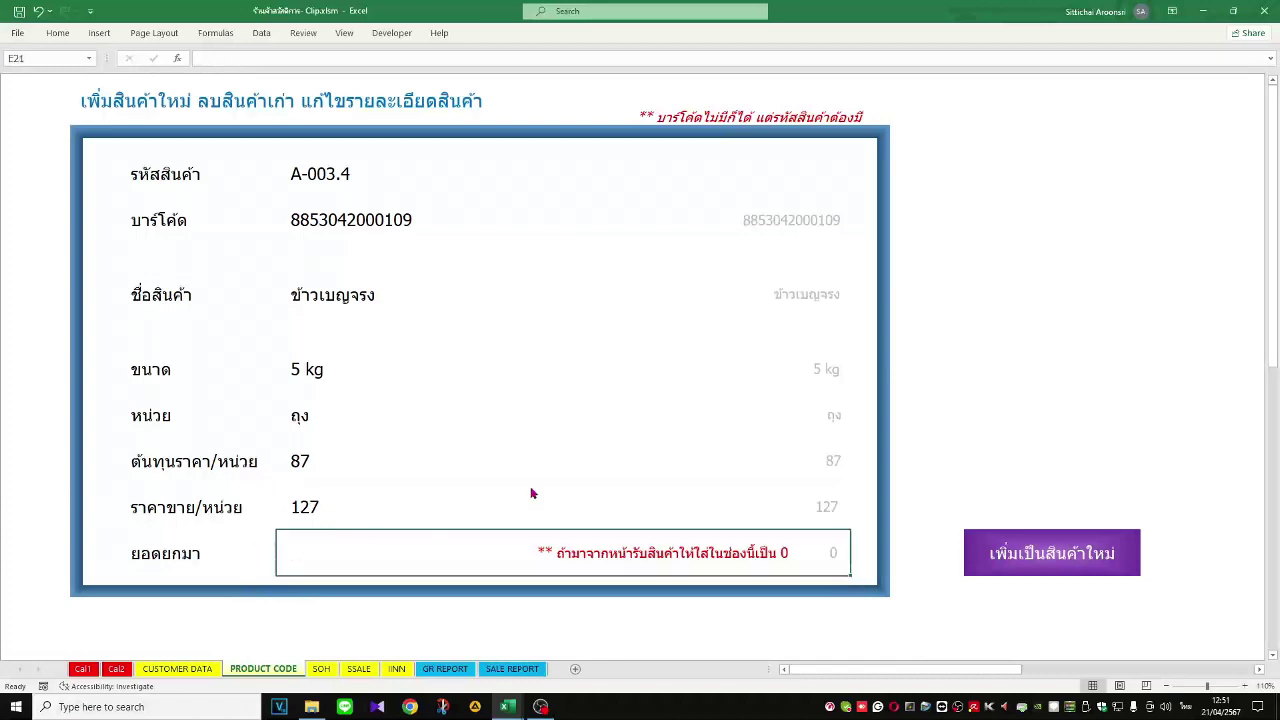
type("20")
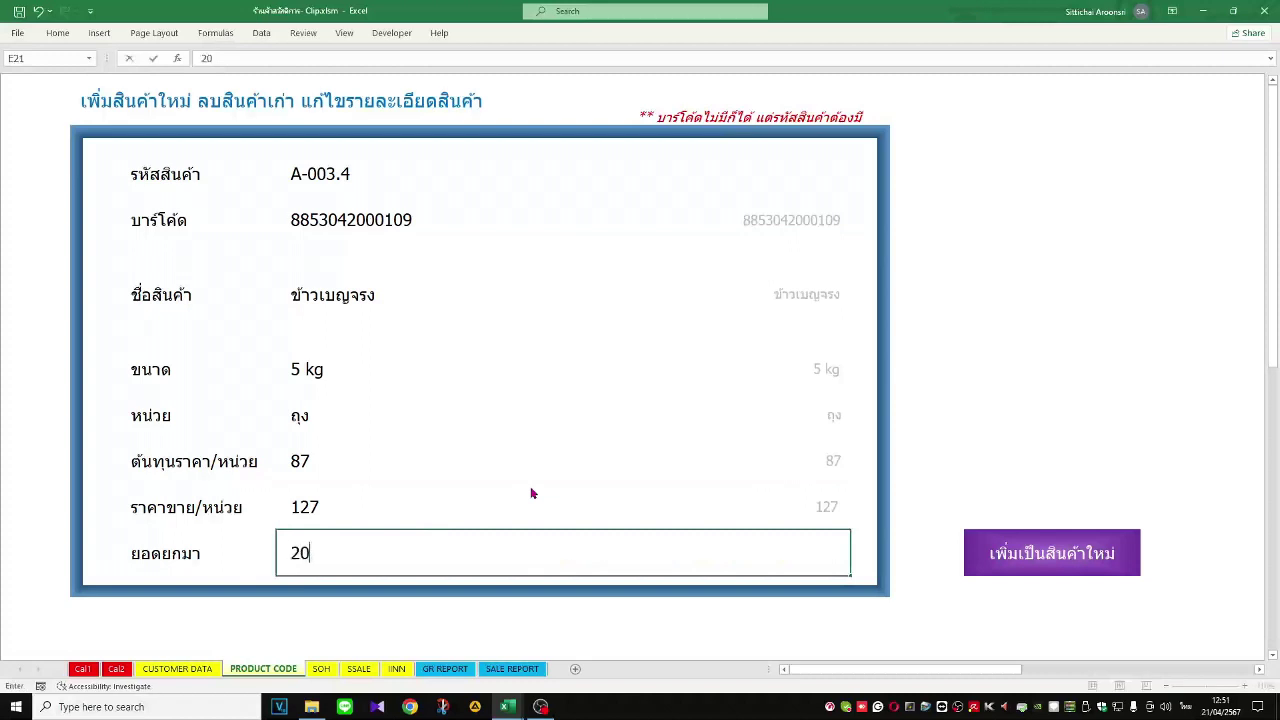
key("Return")
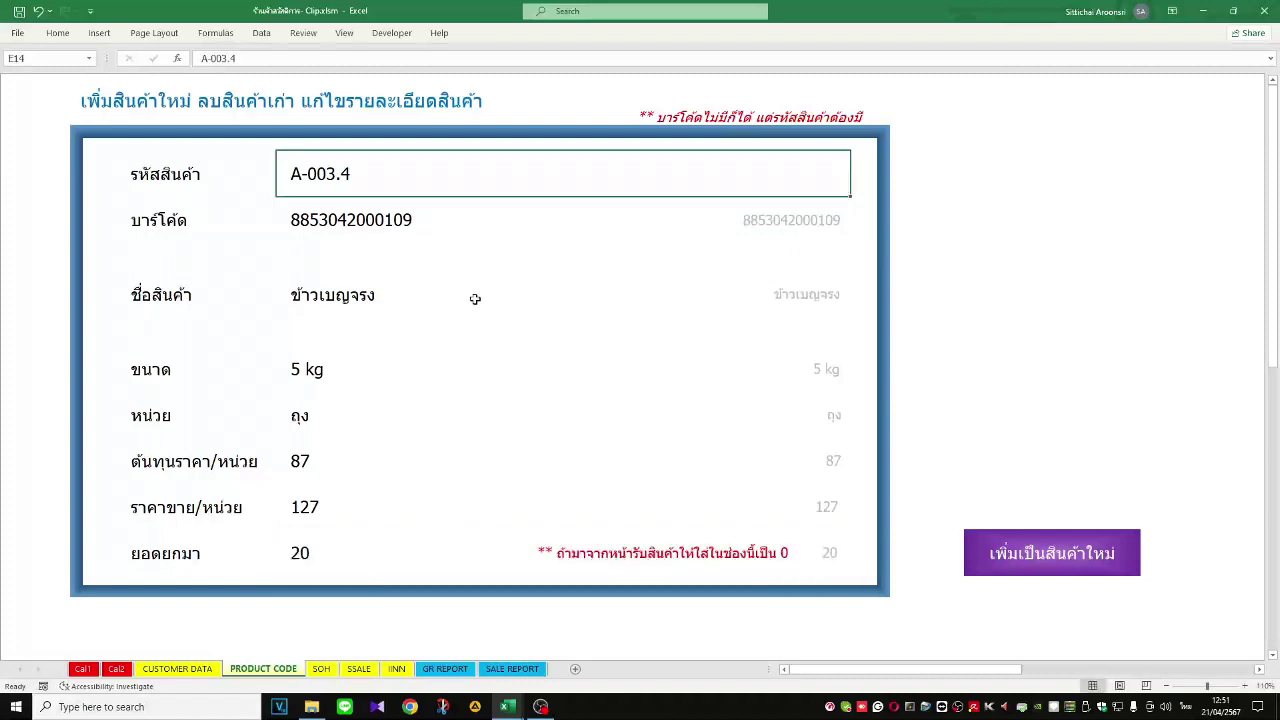
left_click(1057, 566)
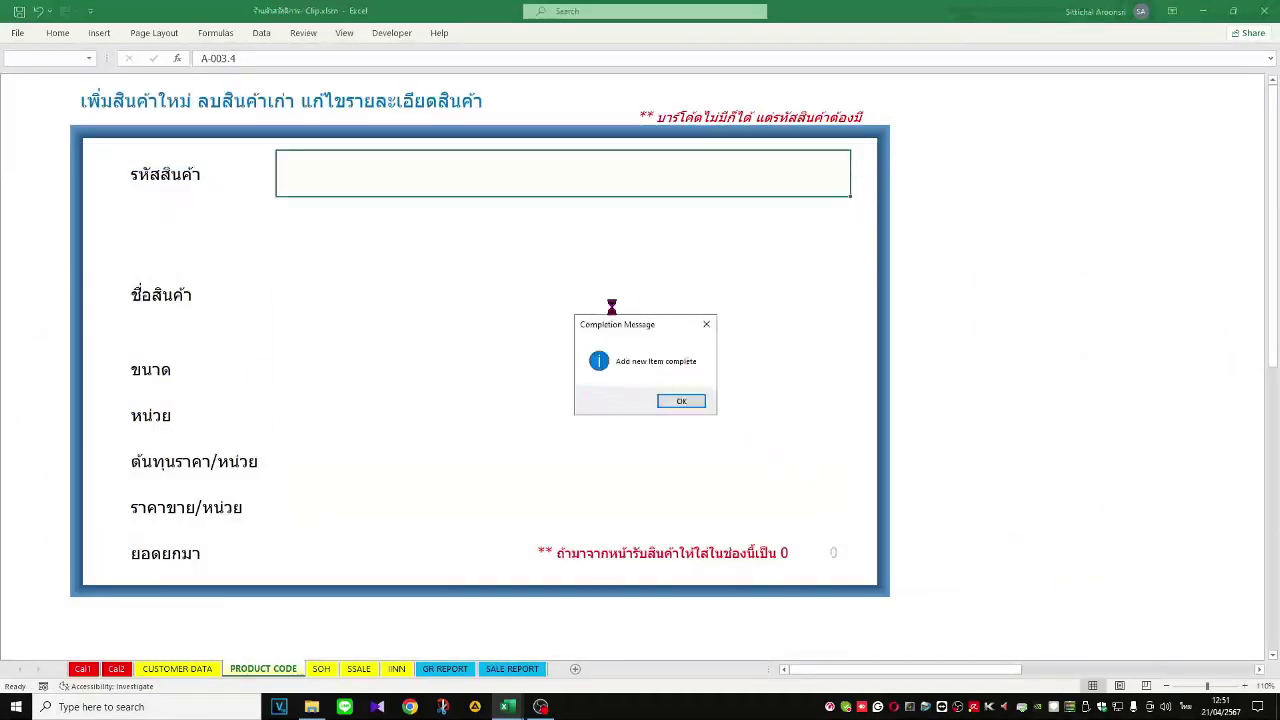
left_click(683, 400)
Step: Check the SOH stock list for the newly added product A-003.4
left_click(321, 668)
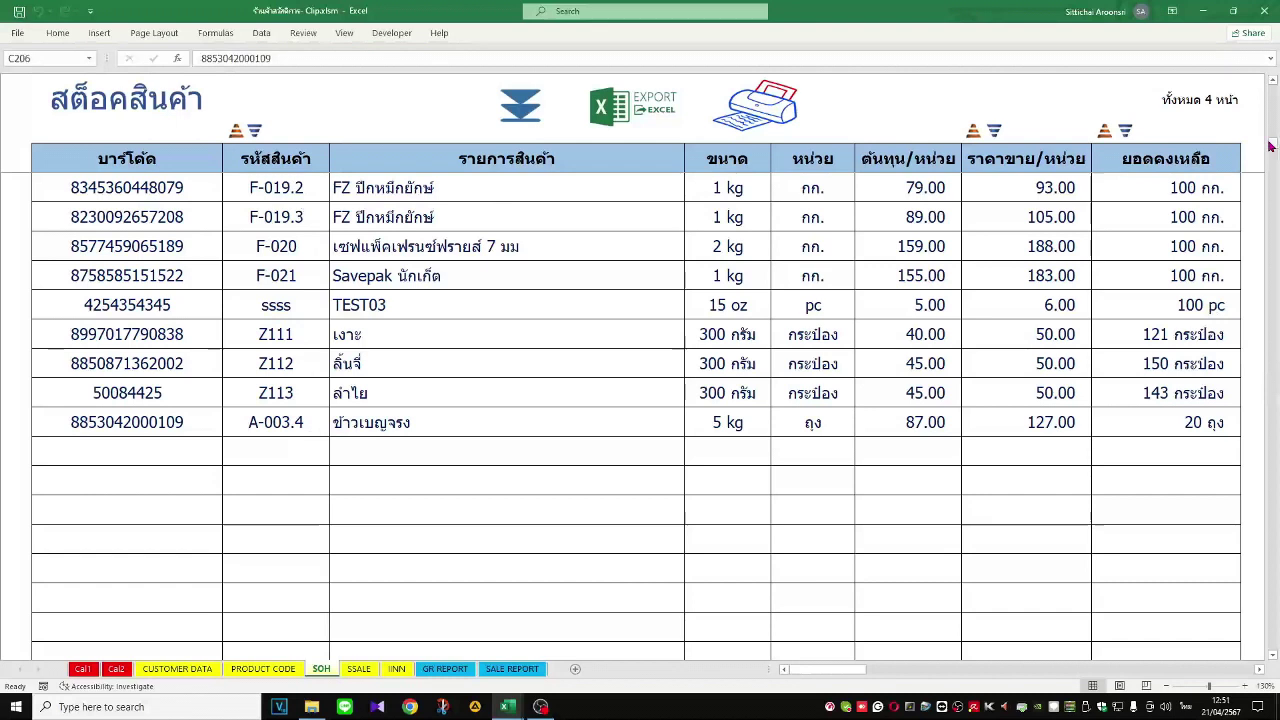
scroll(640, 400, "up", 15)
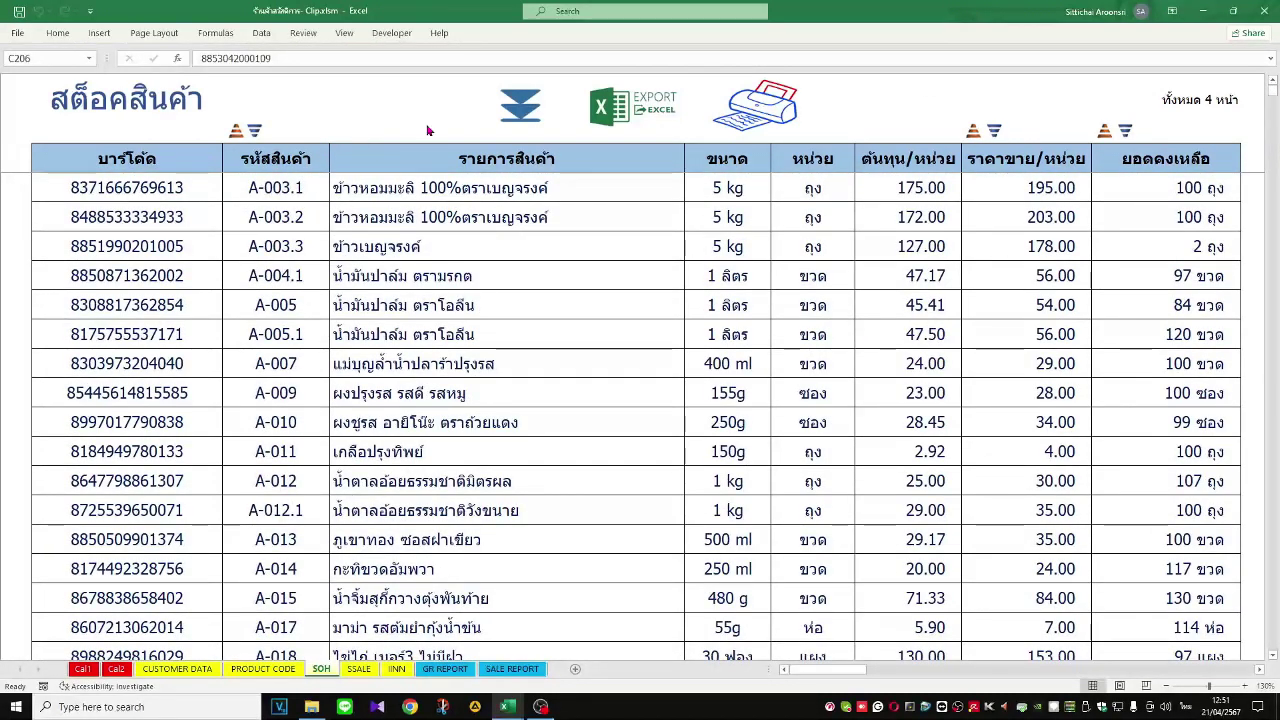
key("Down")
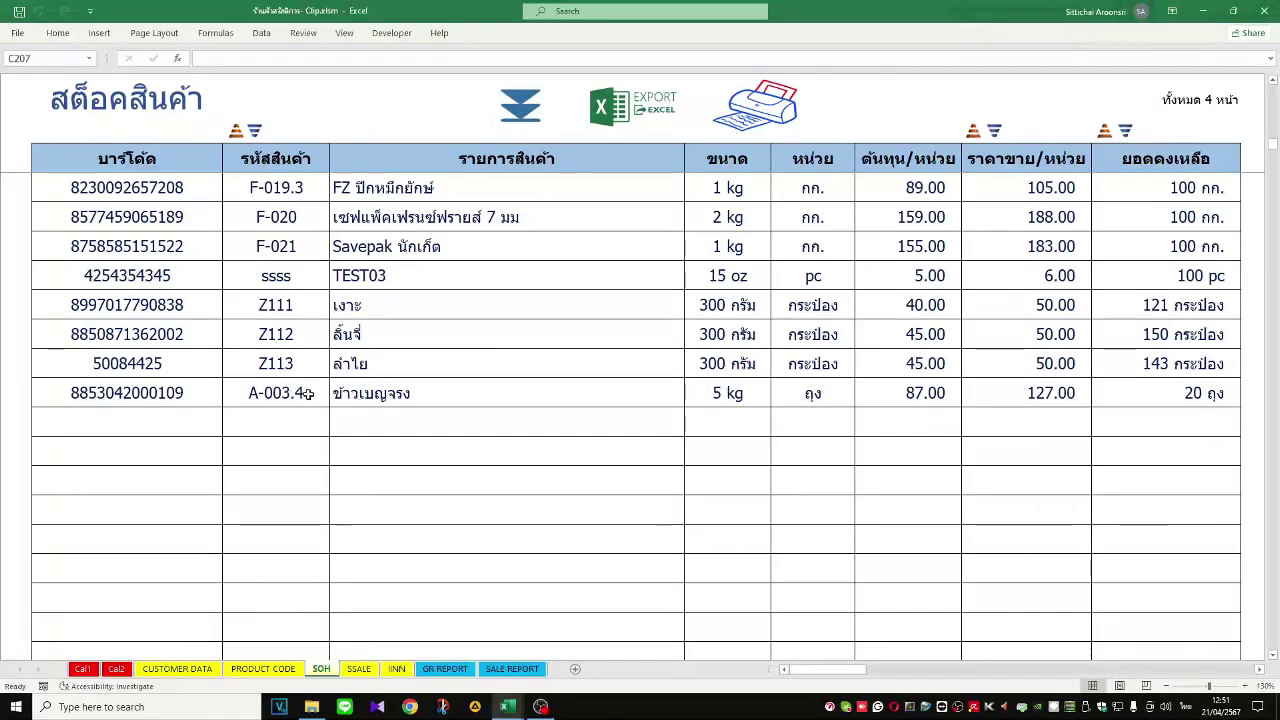
Step: Sort the stock list by product code in ascending order, followed by descending order
left_click(235, 131)
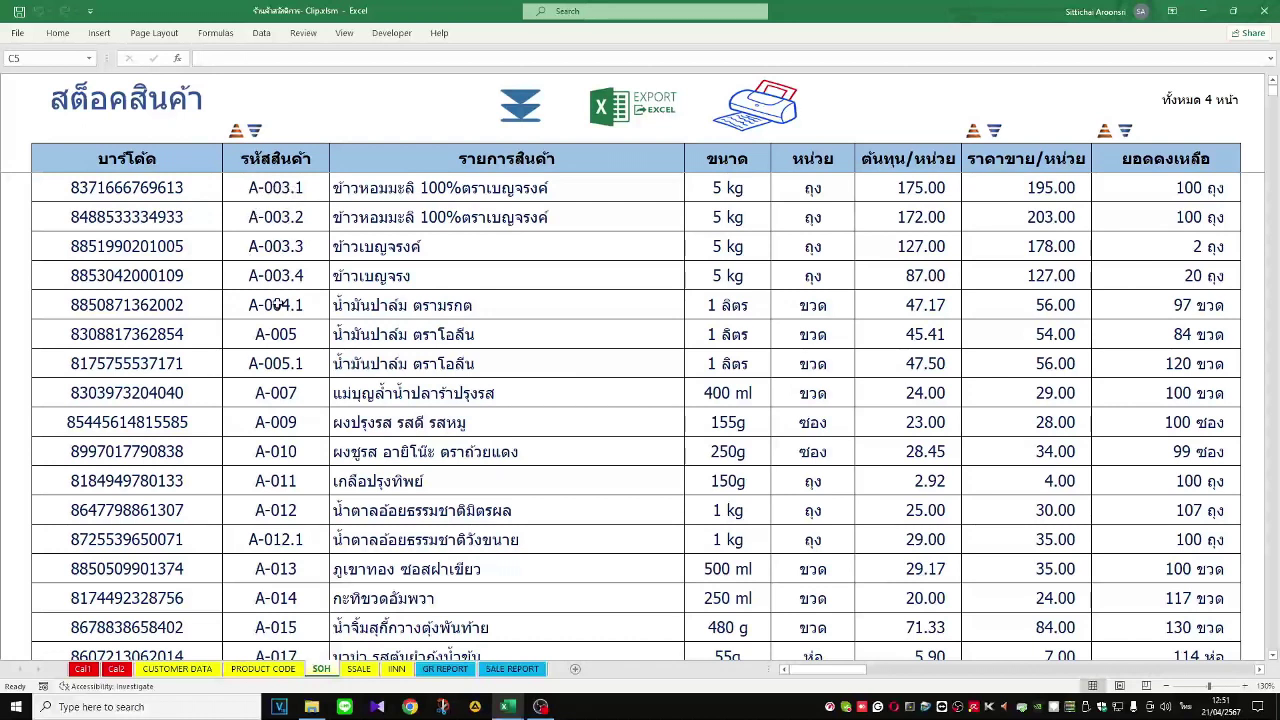
left_click(254, 131)
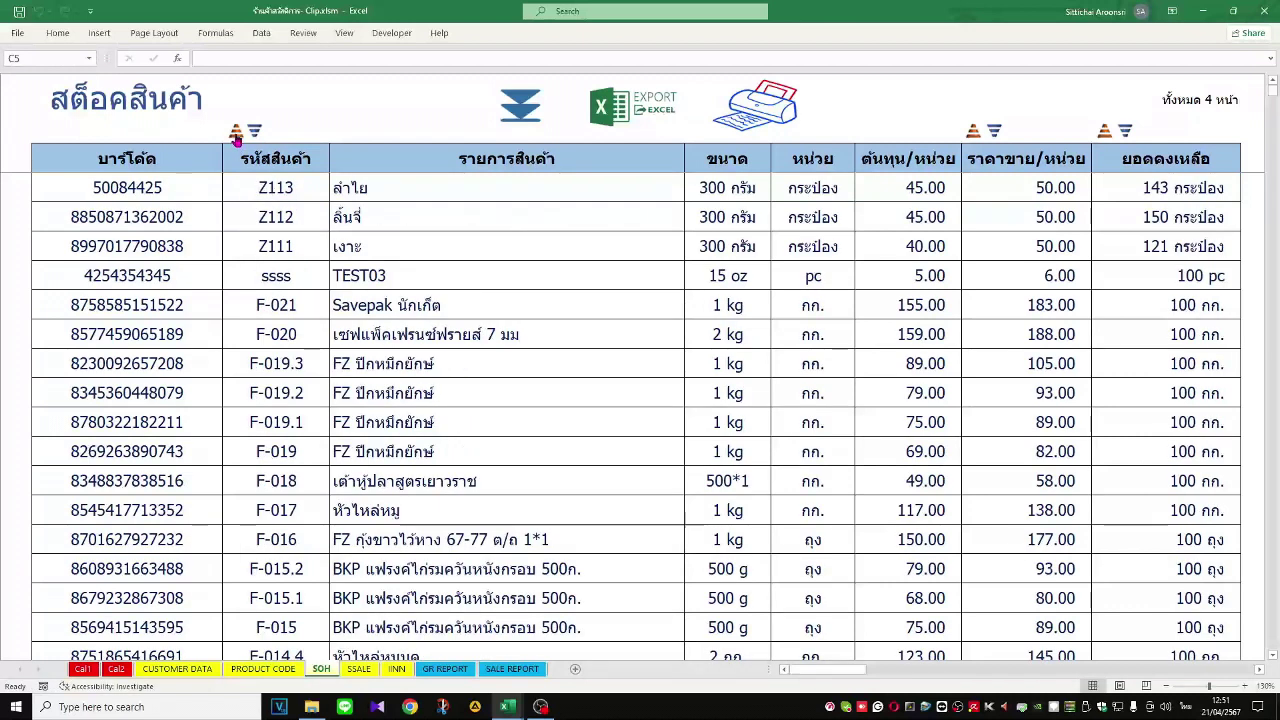
Step: Sort the stock list by selling price descending and by remaining balance ascending, ending with product codes in ascending order
left_click(236, 131)
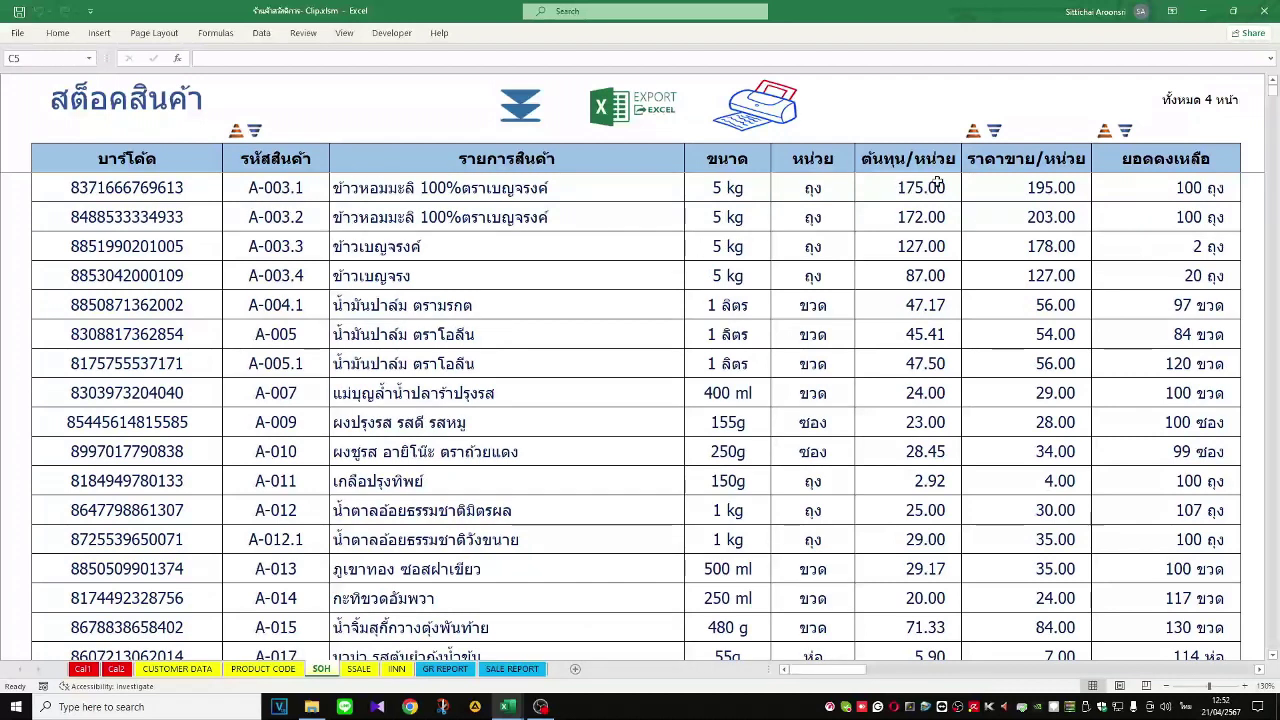
left_click(974, 133)
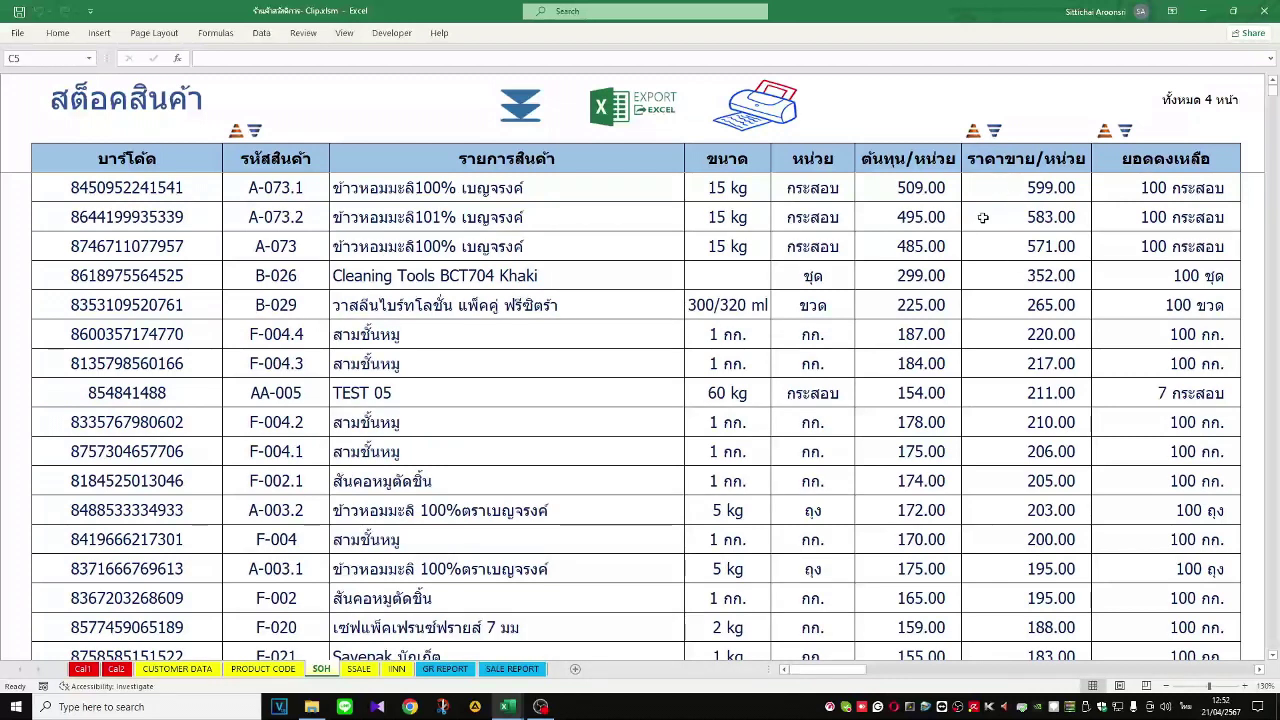
left_click(1125, 132)
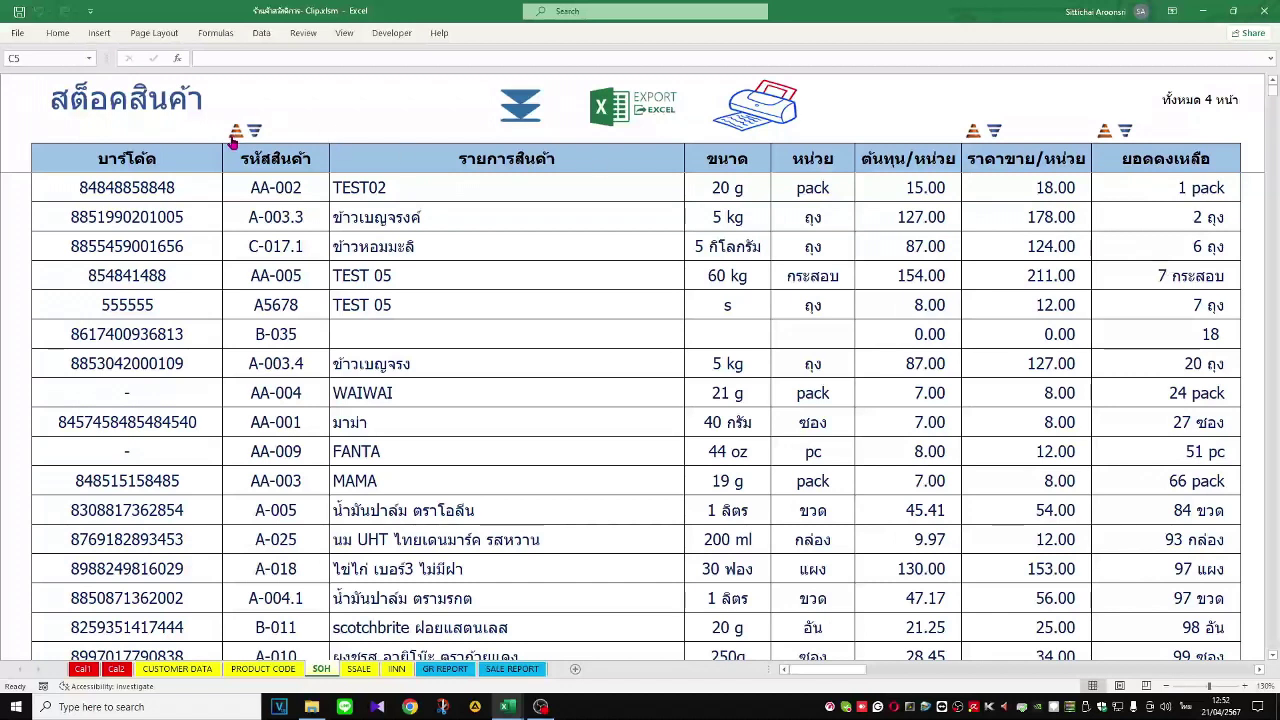
left_click(236, 132)
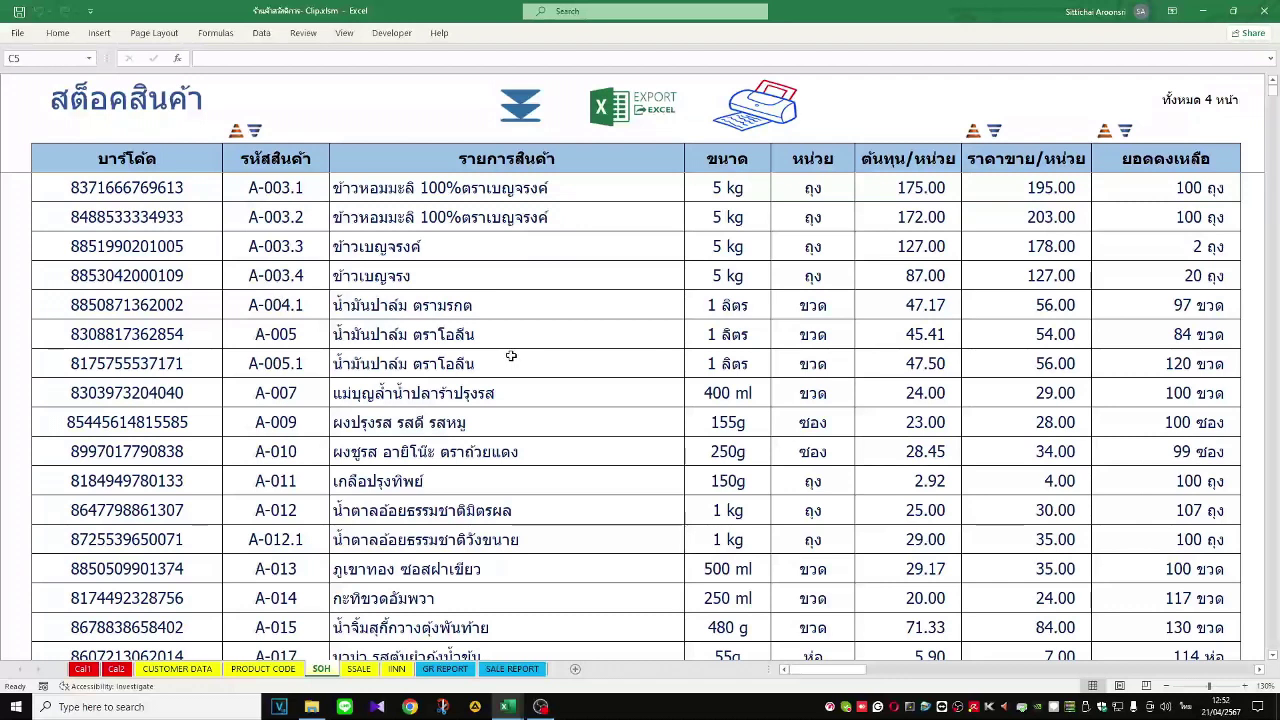
Step: Load product A-003.3 by its product code in the PRODUCT CODE sheet's entry form
left_click(264, 669)
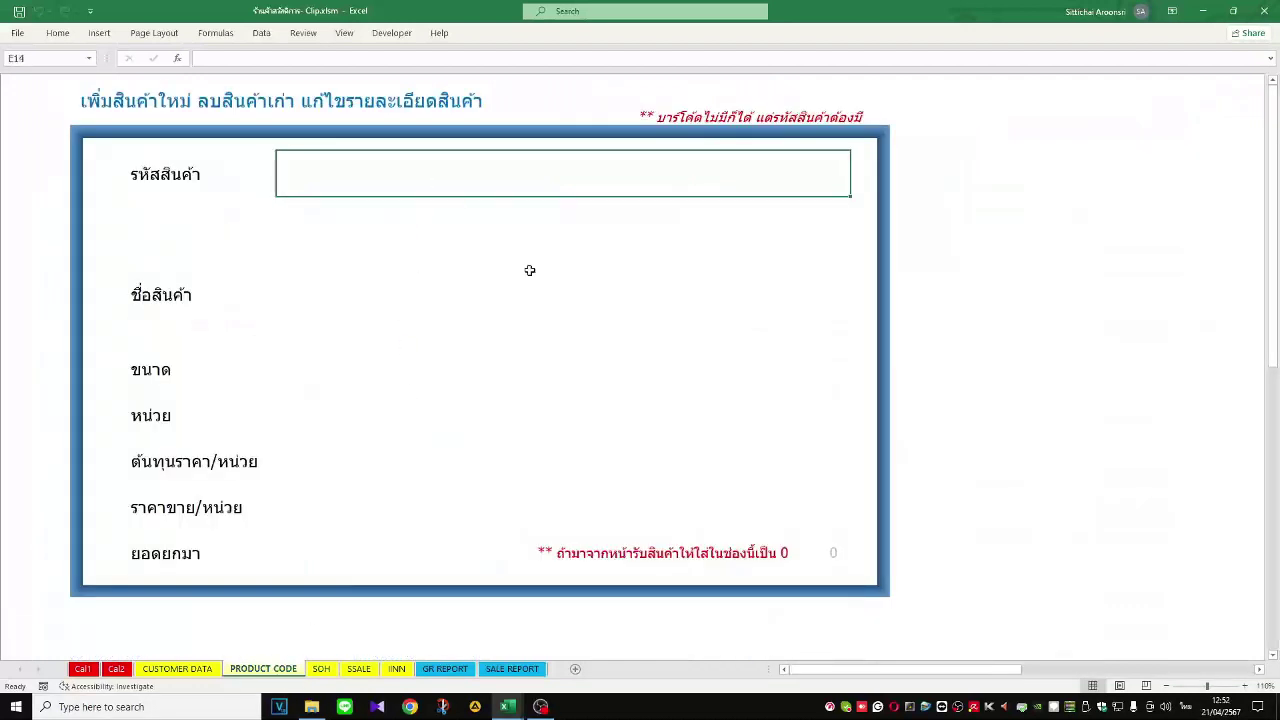
type("ฤ")
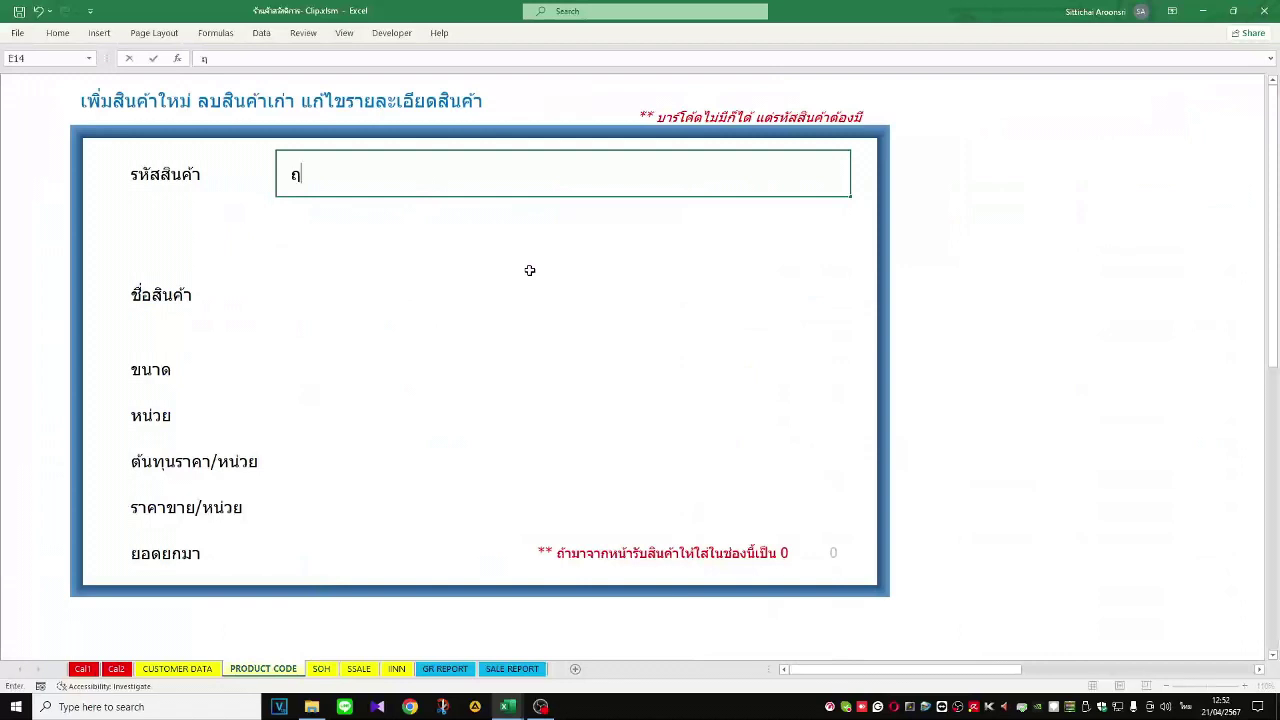
type("-003.3")
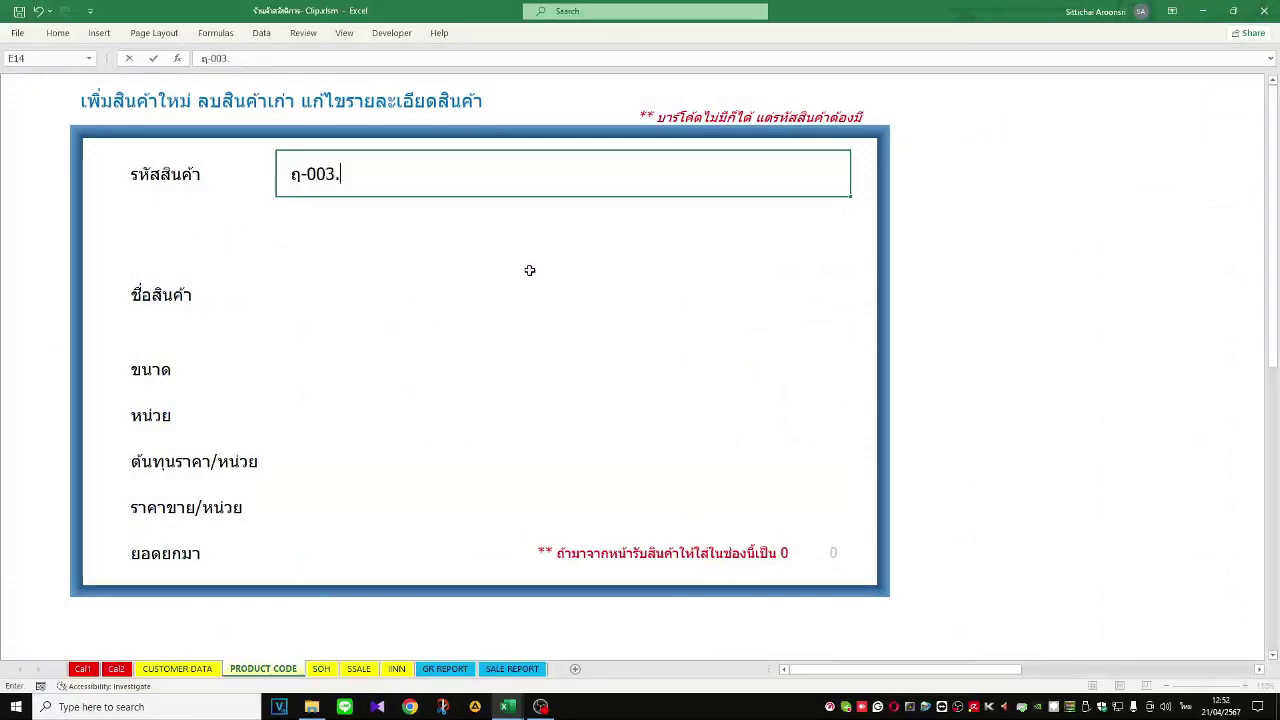
key("Return")
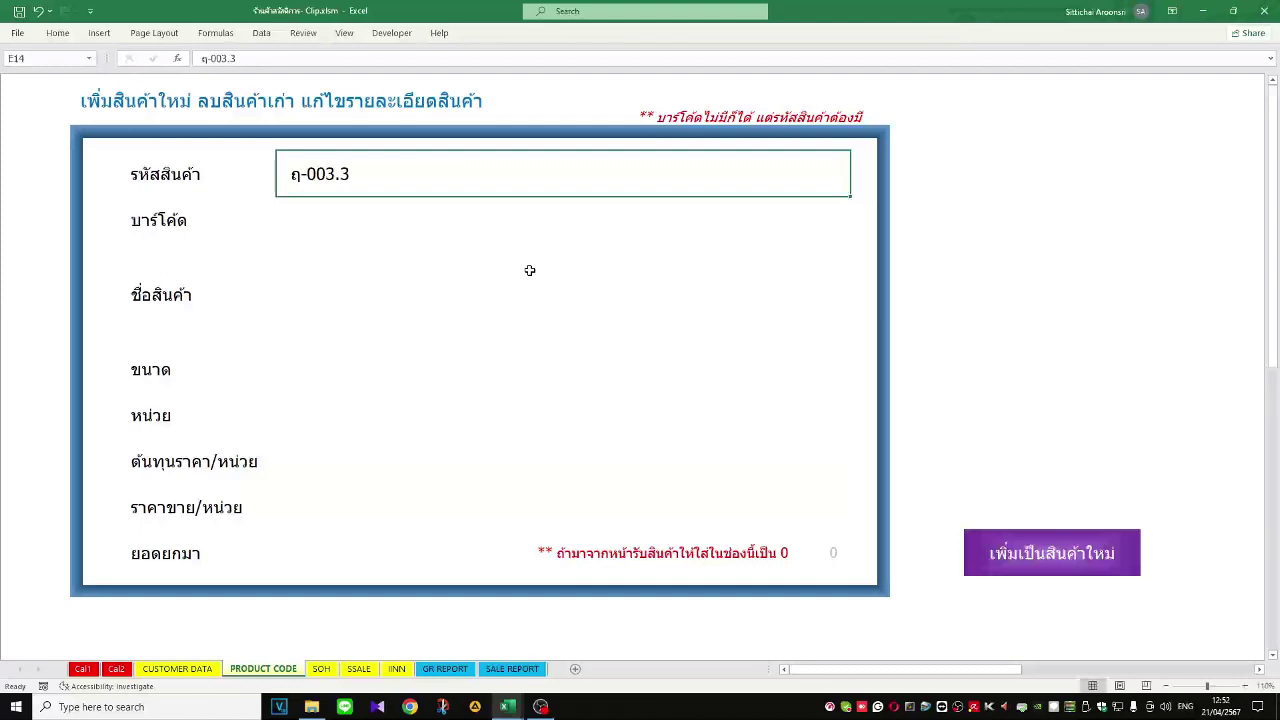
type("A-003.3")
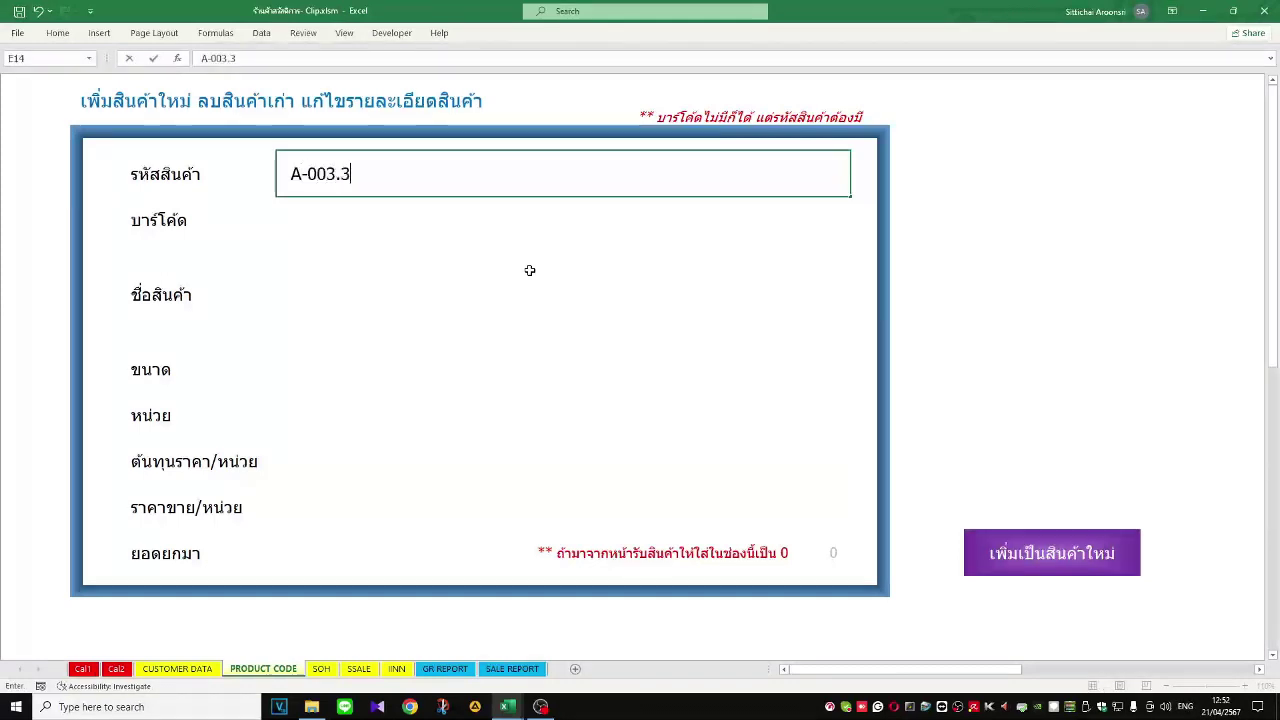
key("Return")
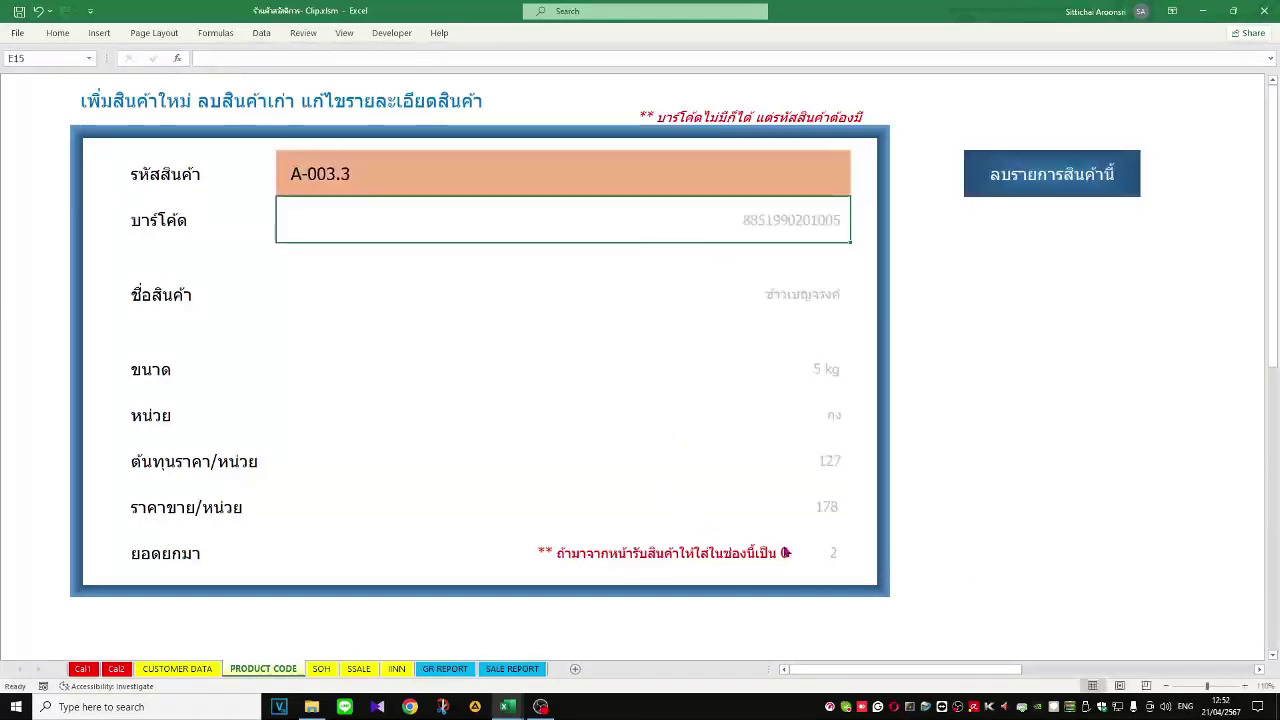
Step: Set the carried-forward balance of product A-003.3 to 12 and save the edited product details
left_click(398, 540)
type("12")
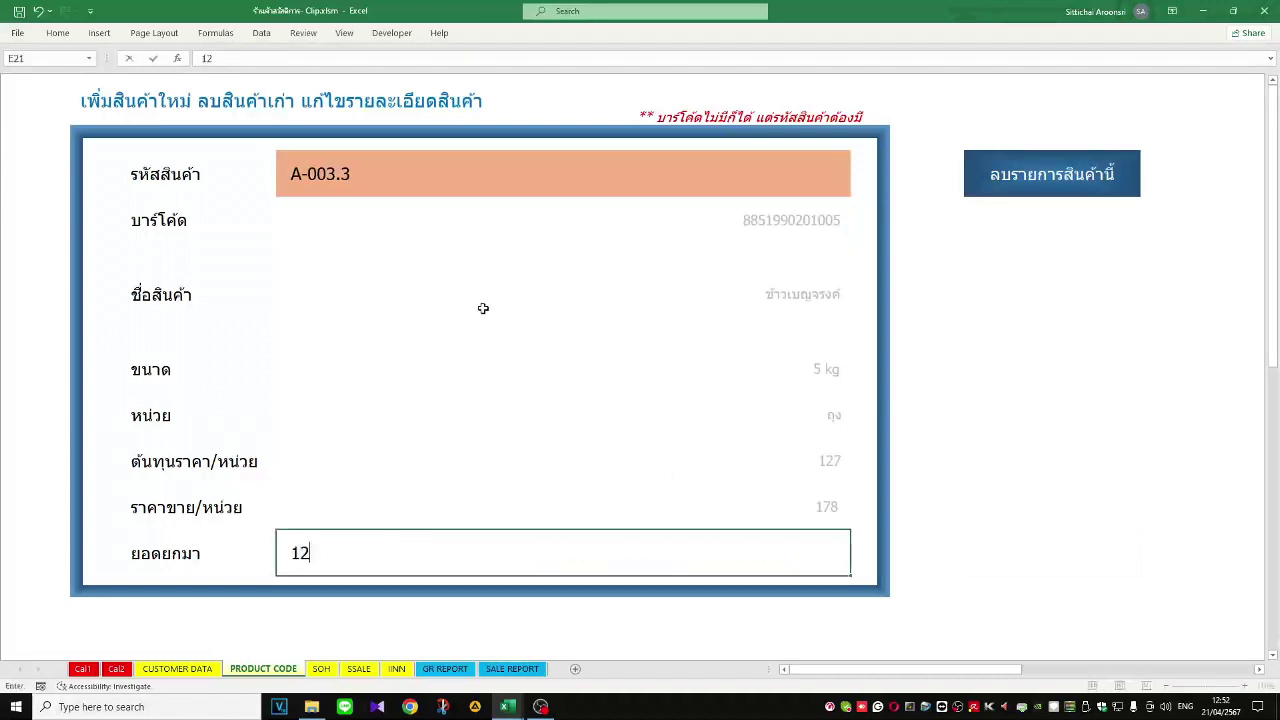
key("Return")
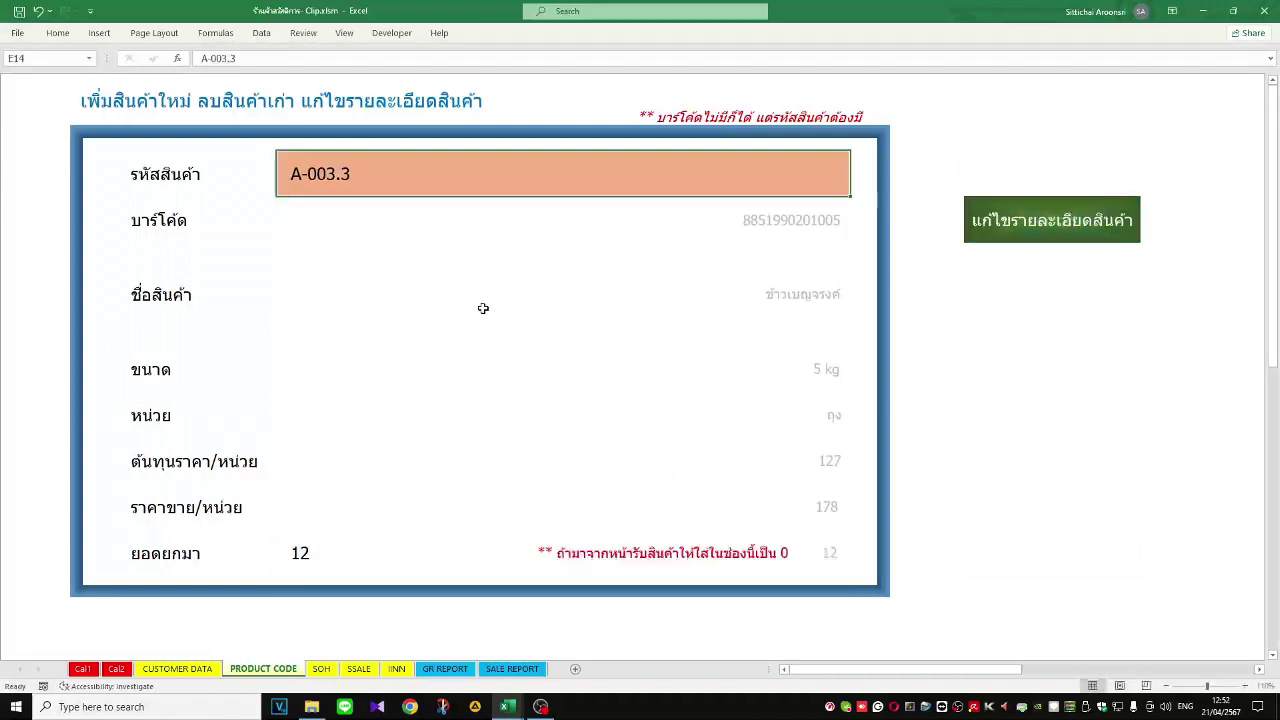
left_click(1033, 232)
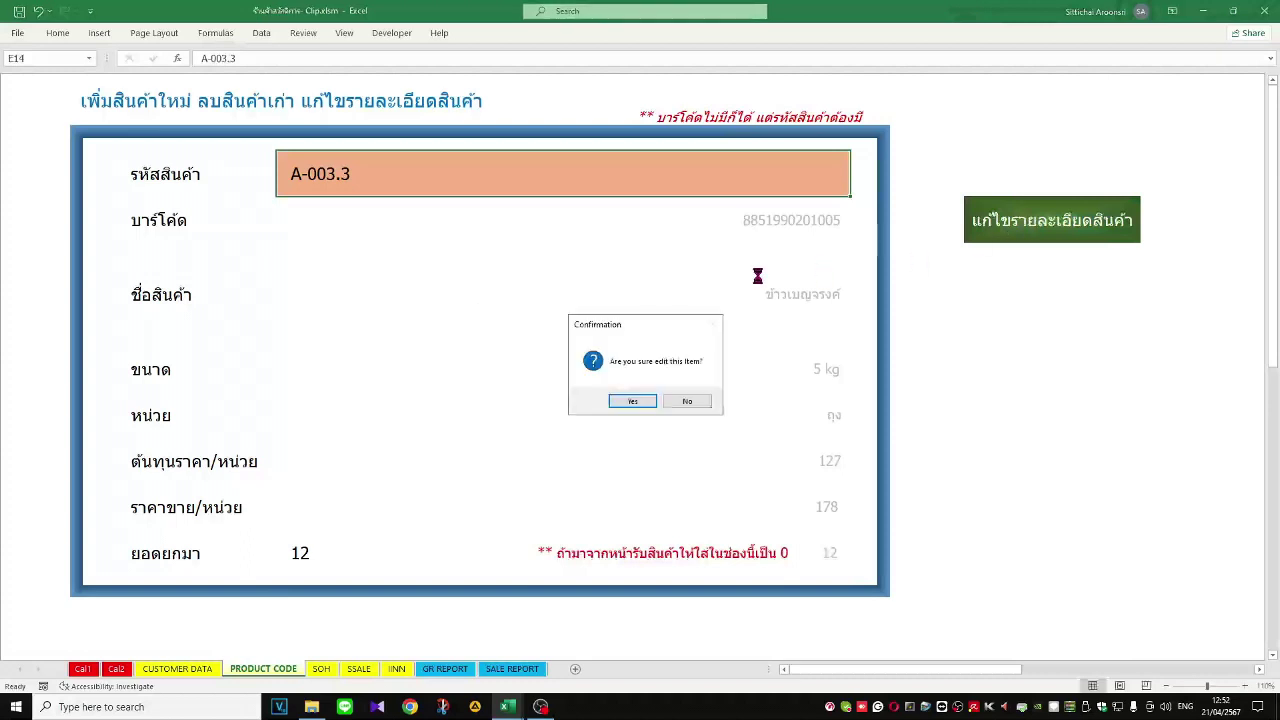
left_click(633, 401)
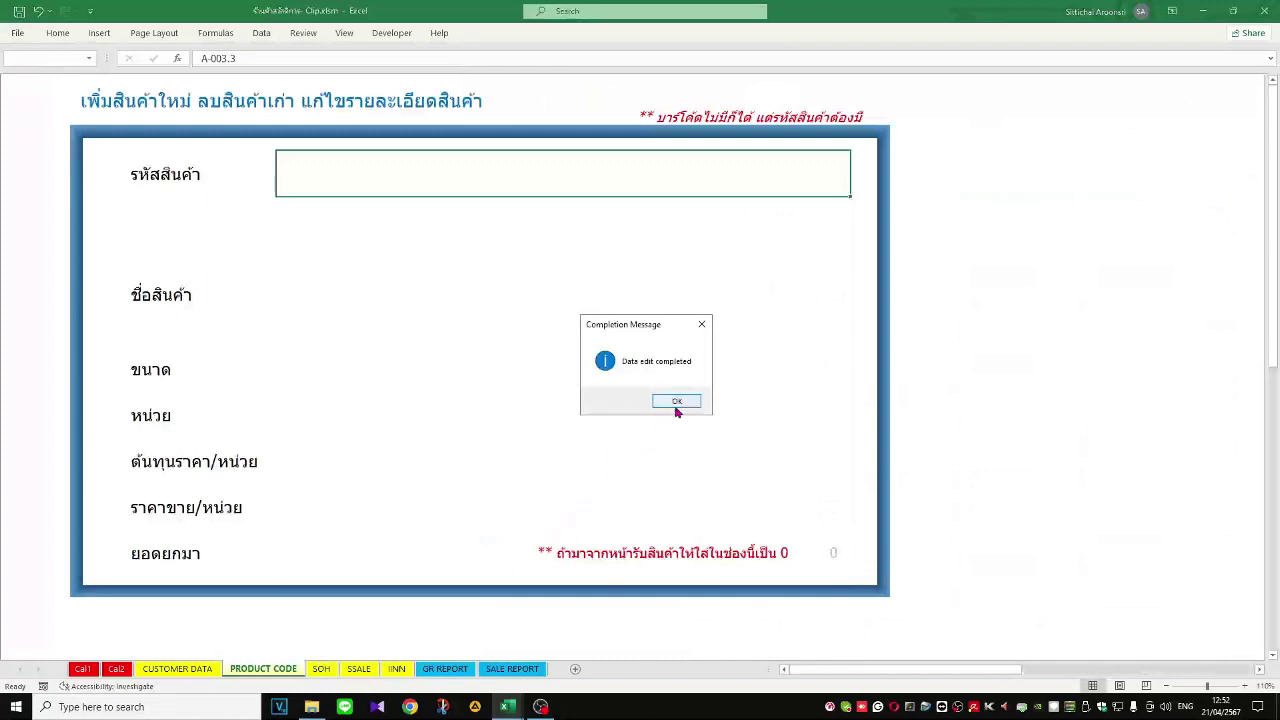
left_click(678, 402)
Step: Check the edited balance of product A-003.3 in the SOH stock list
left_click(322, 669)
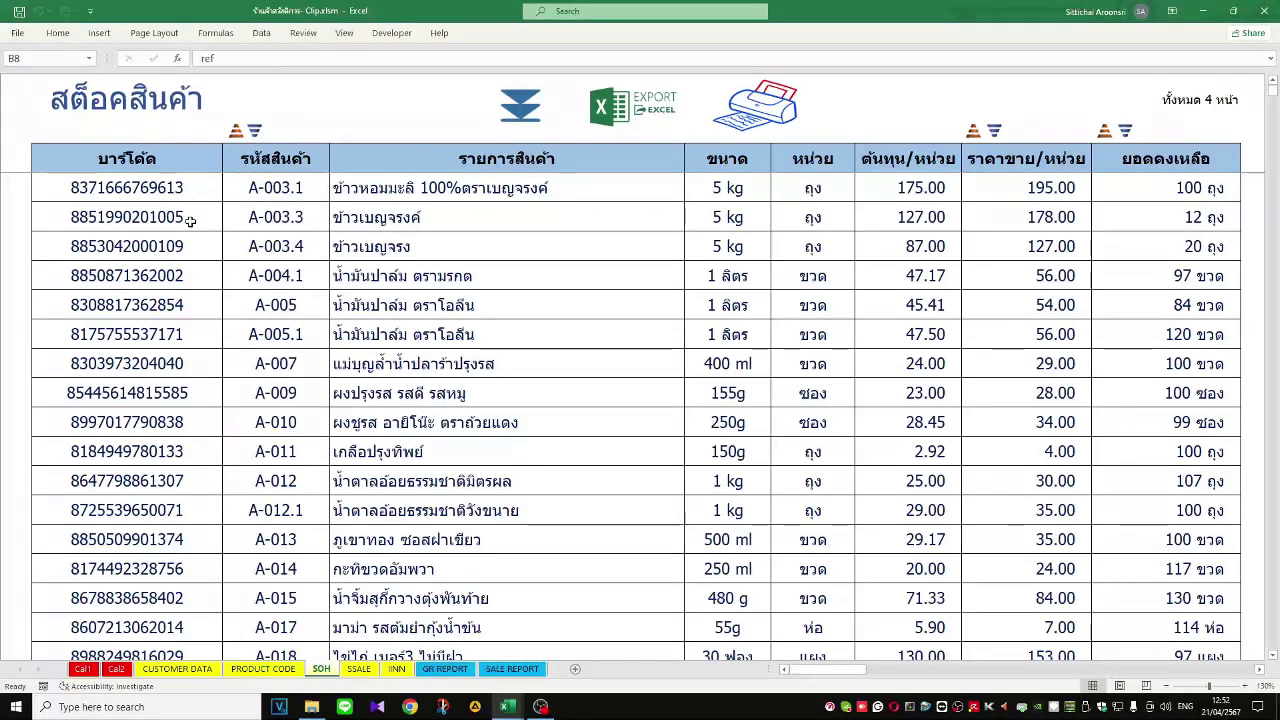
left_click(272, 670)
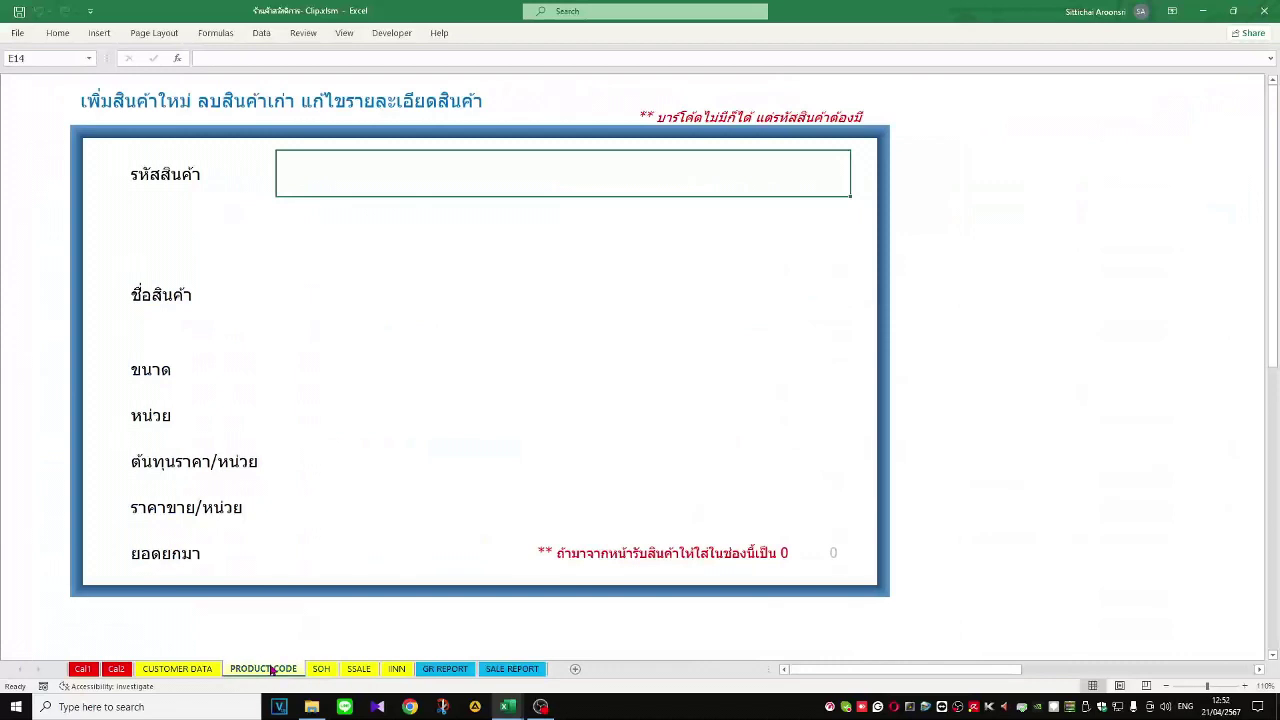
left_click(354, 310)
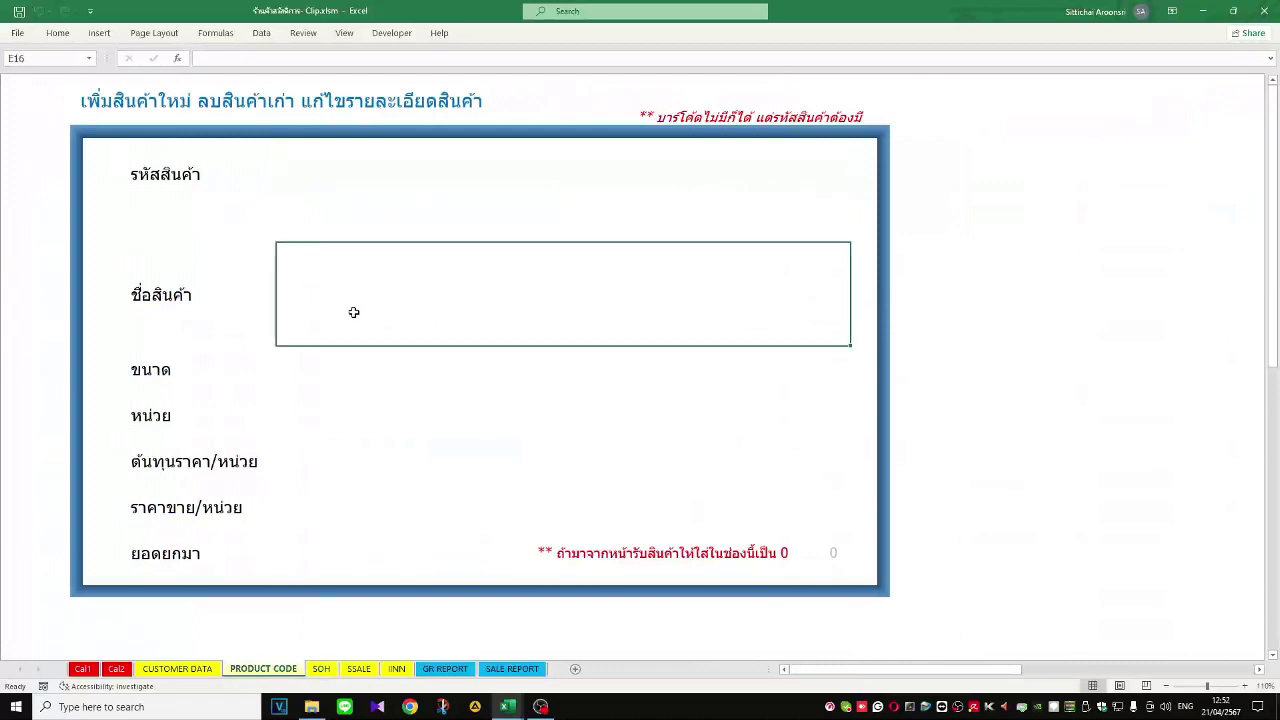
left_click(321, 669)
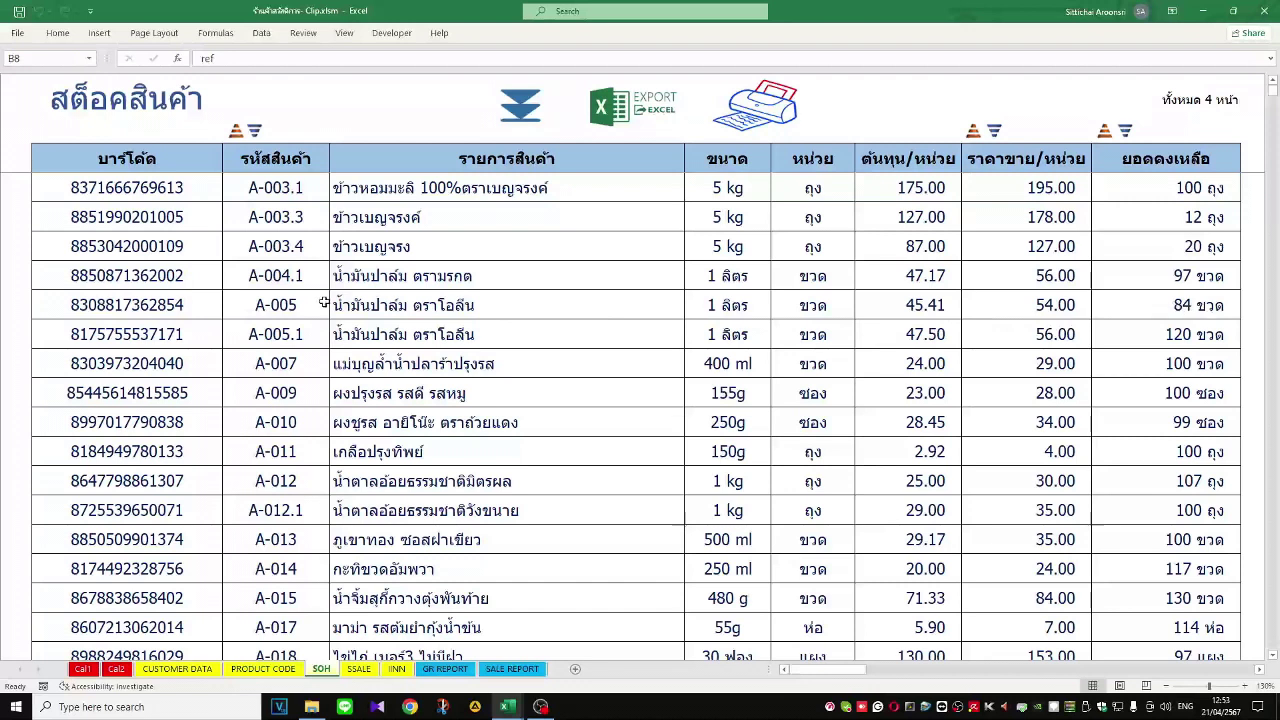
Step: Load product A-005 in the PRODUCT CODE sheet's form and delete it from the product records
left_click(268, 668)
left_click(360, 189)
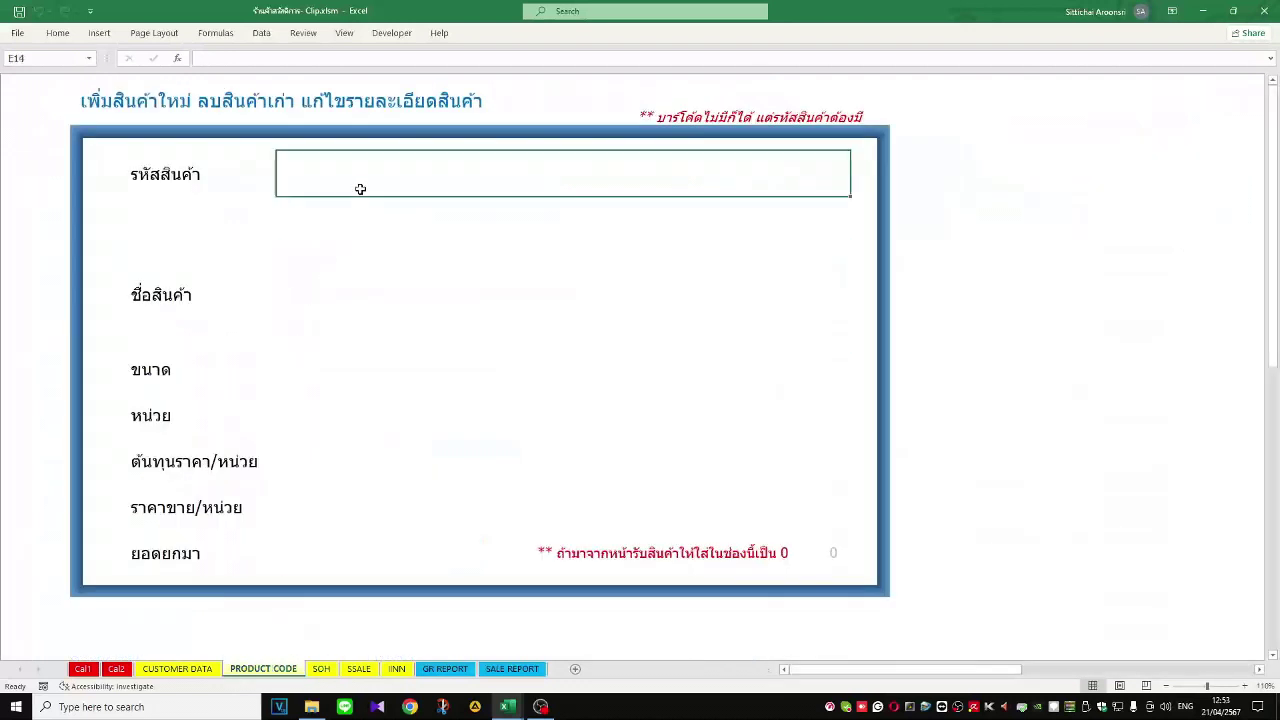
type("A-005")
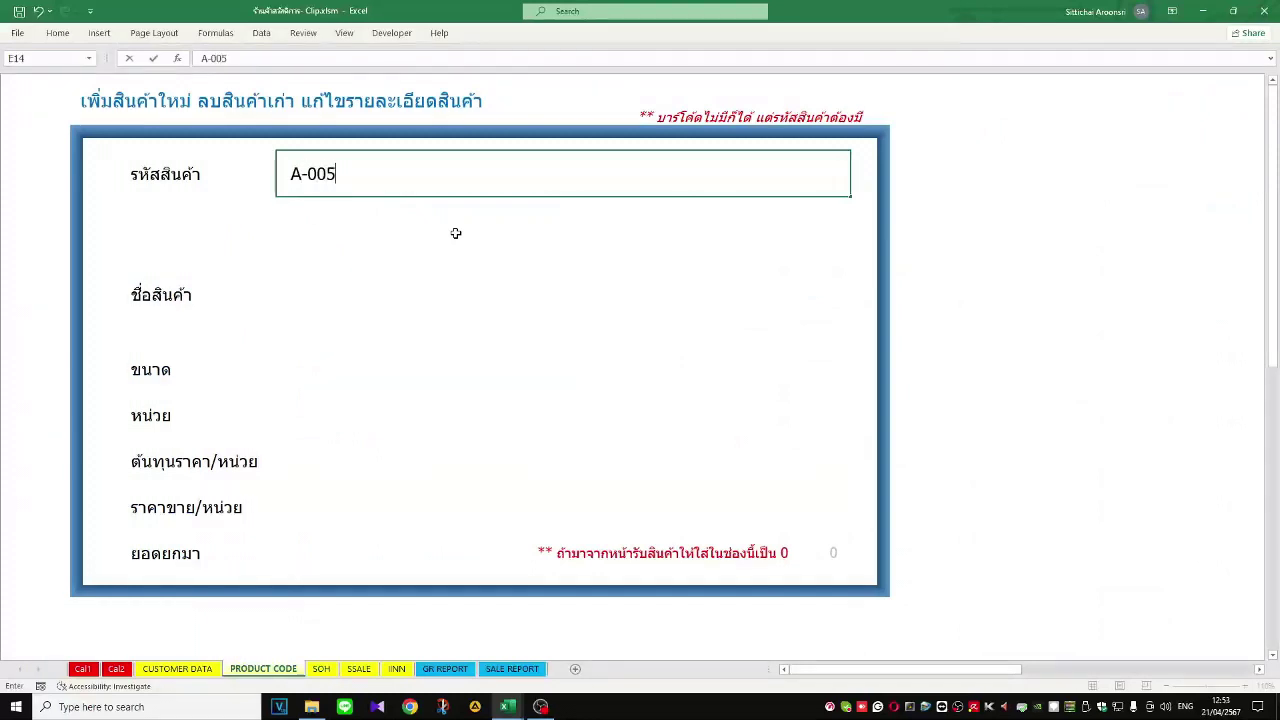
key("Return")
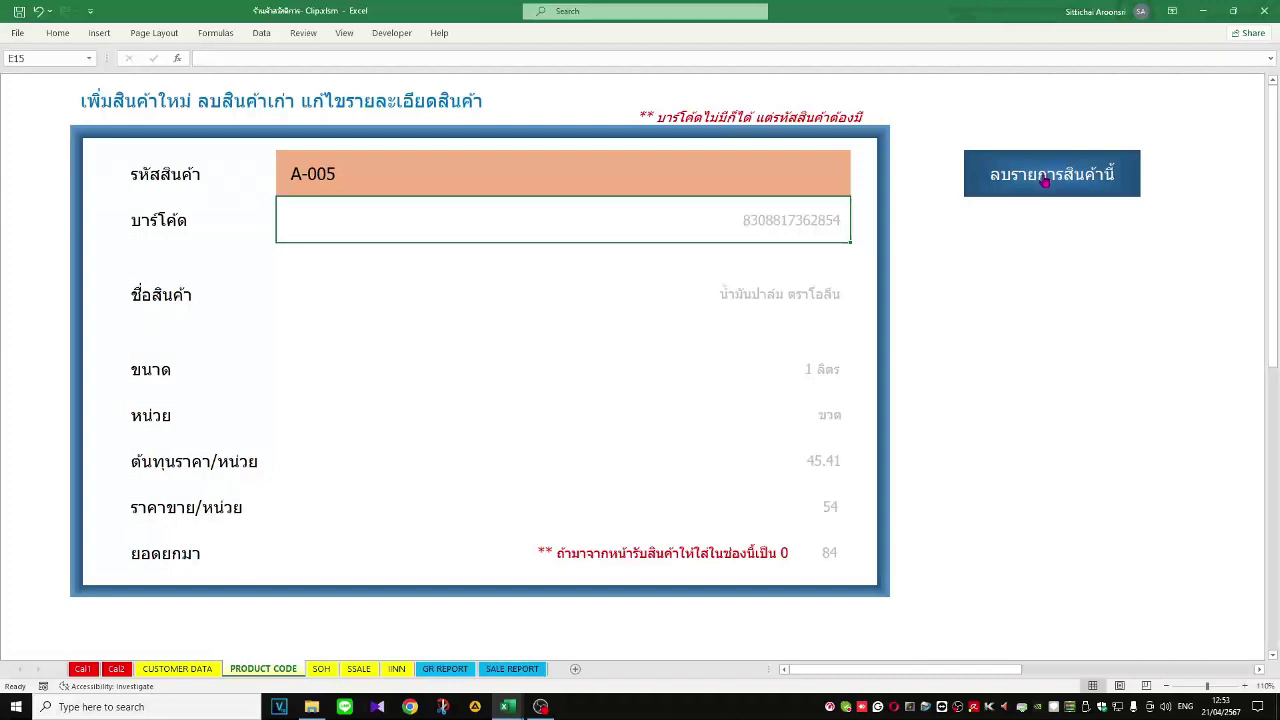
left_click(1045, 181)
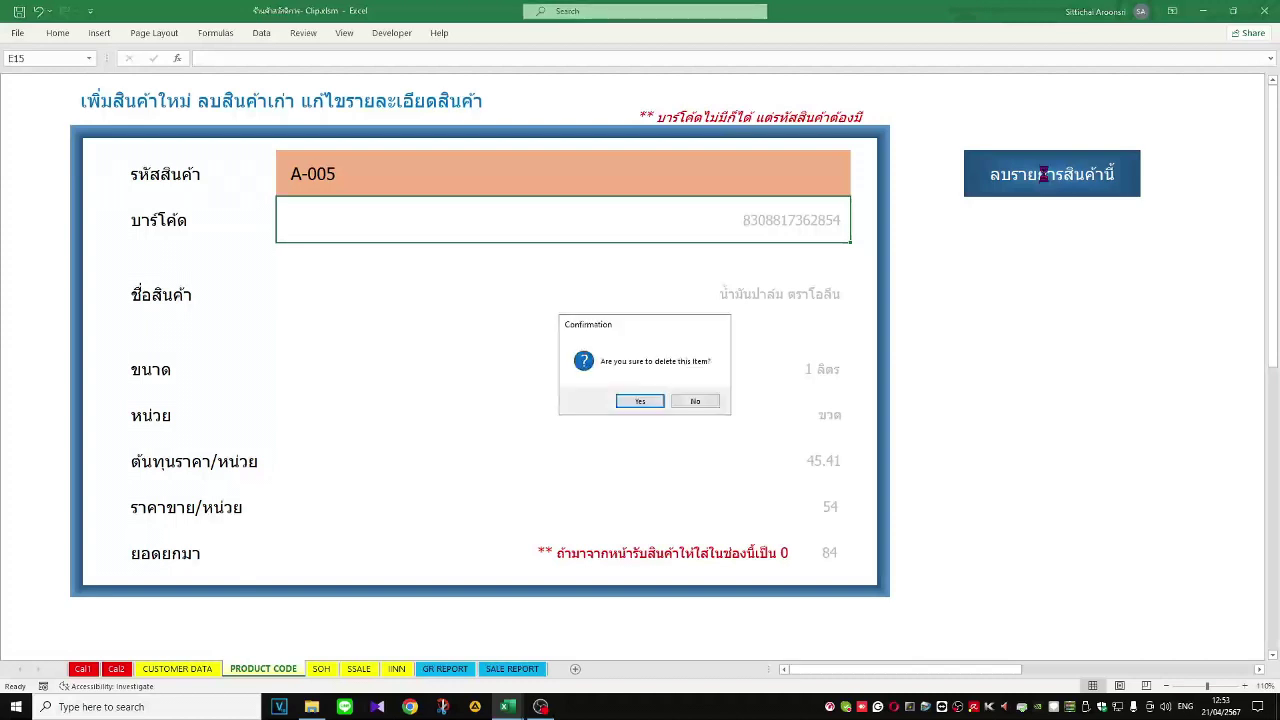
left_click(640, 402)
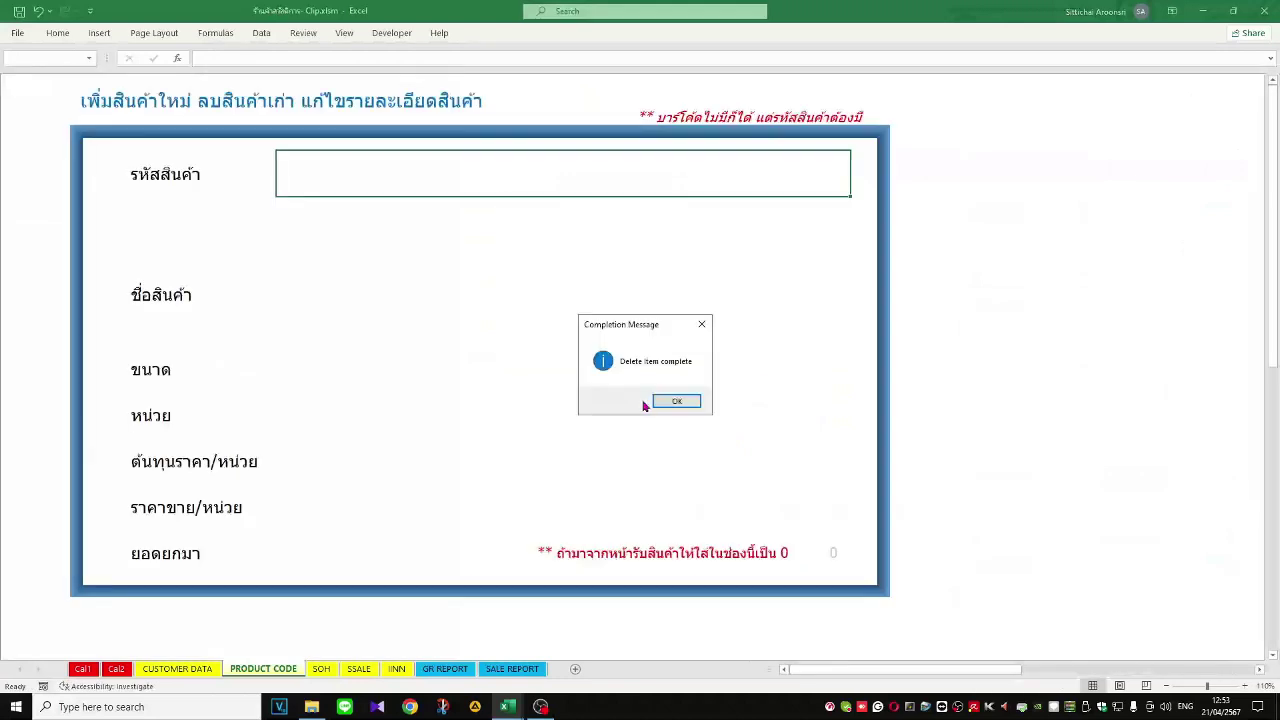
left_click(670, 401)
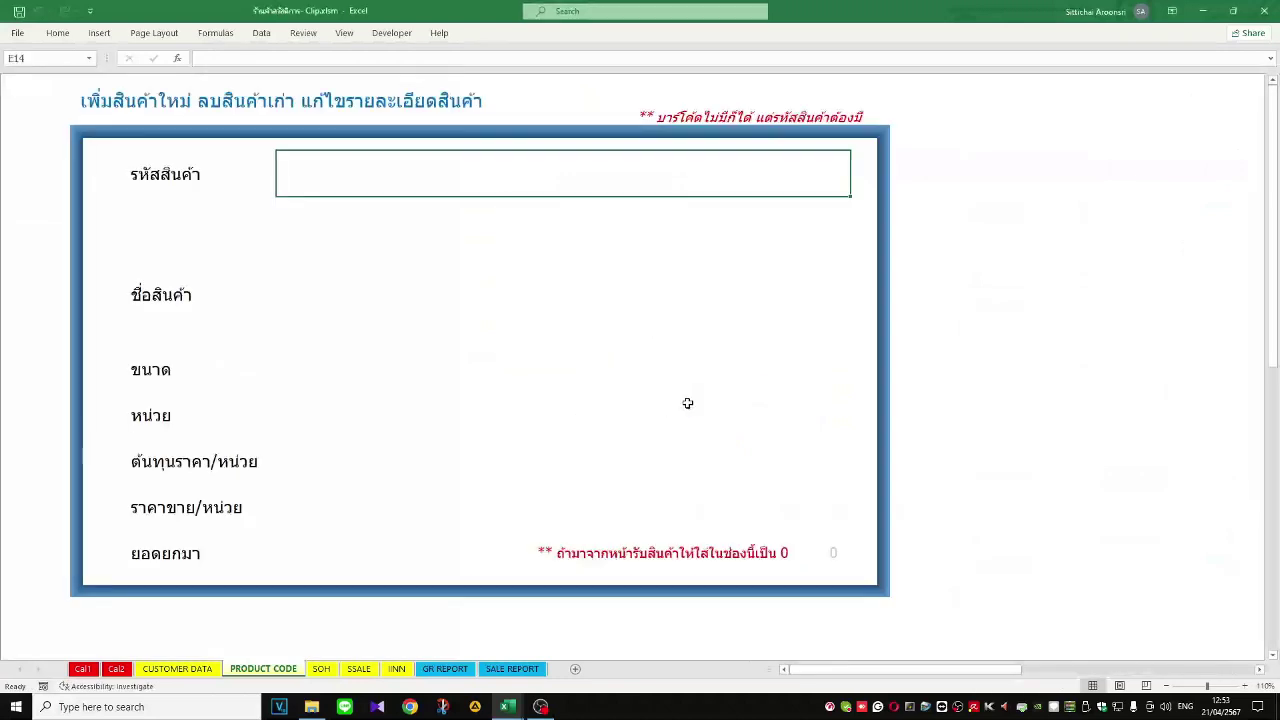
Step: Check the SOH stock list for the deleted product A-005 and inspect the list's last entries
left_click(321, 668)
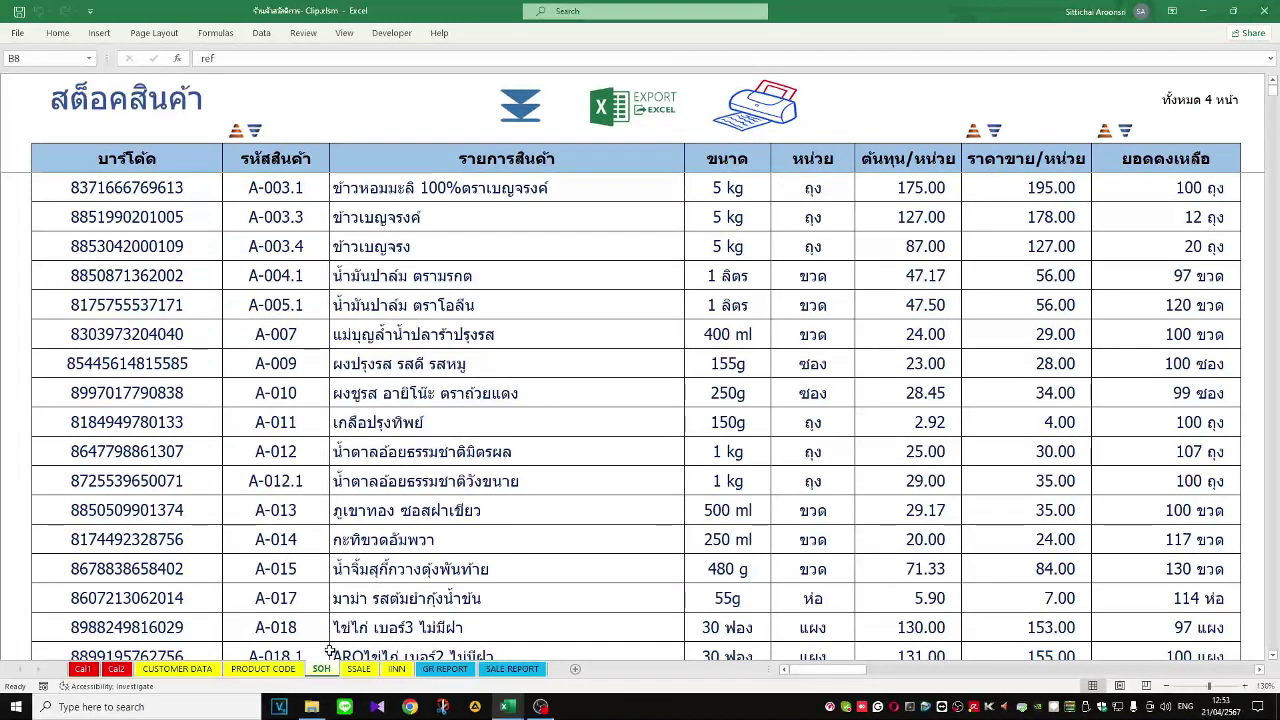
left_click(270, 670)
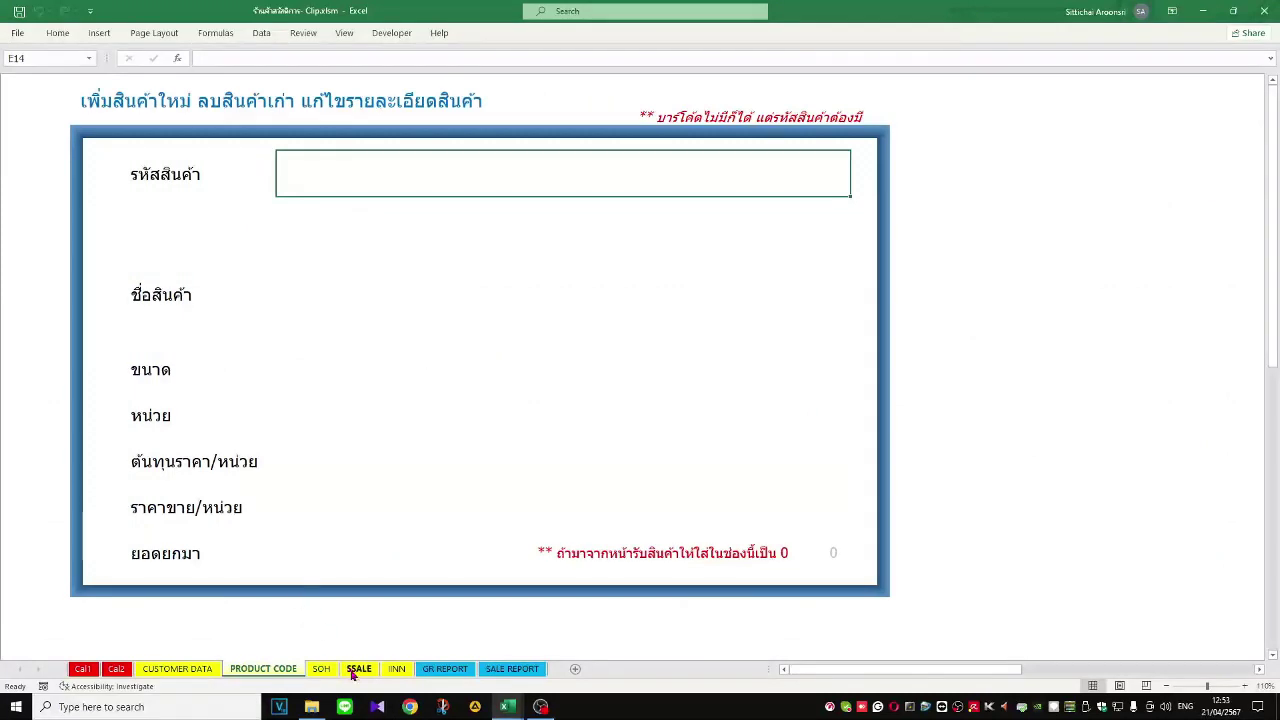
left_click(321, 670)
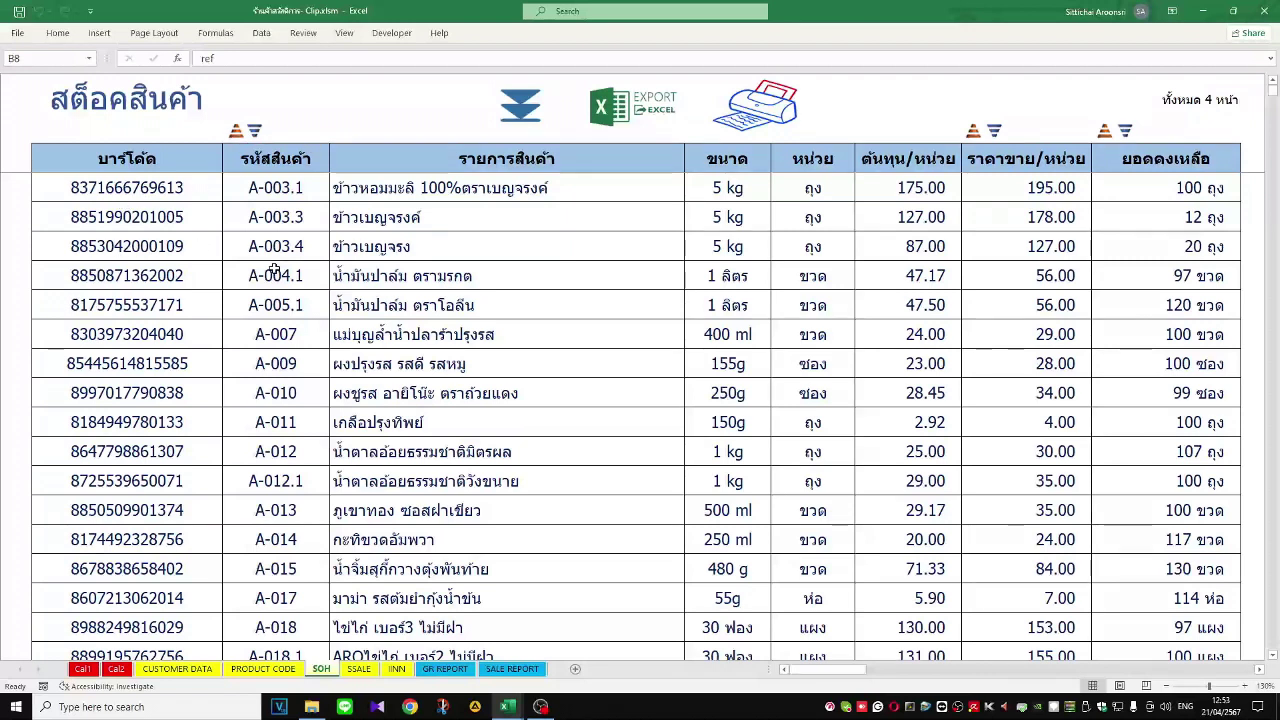
left_click(519, 112)
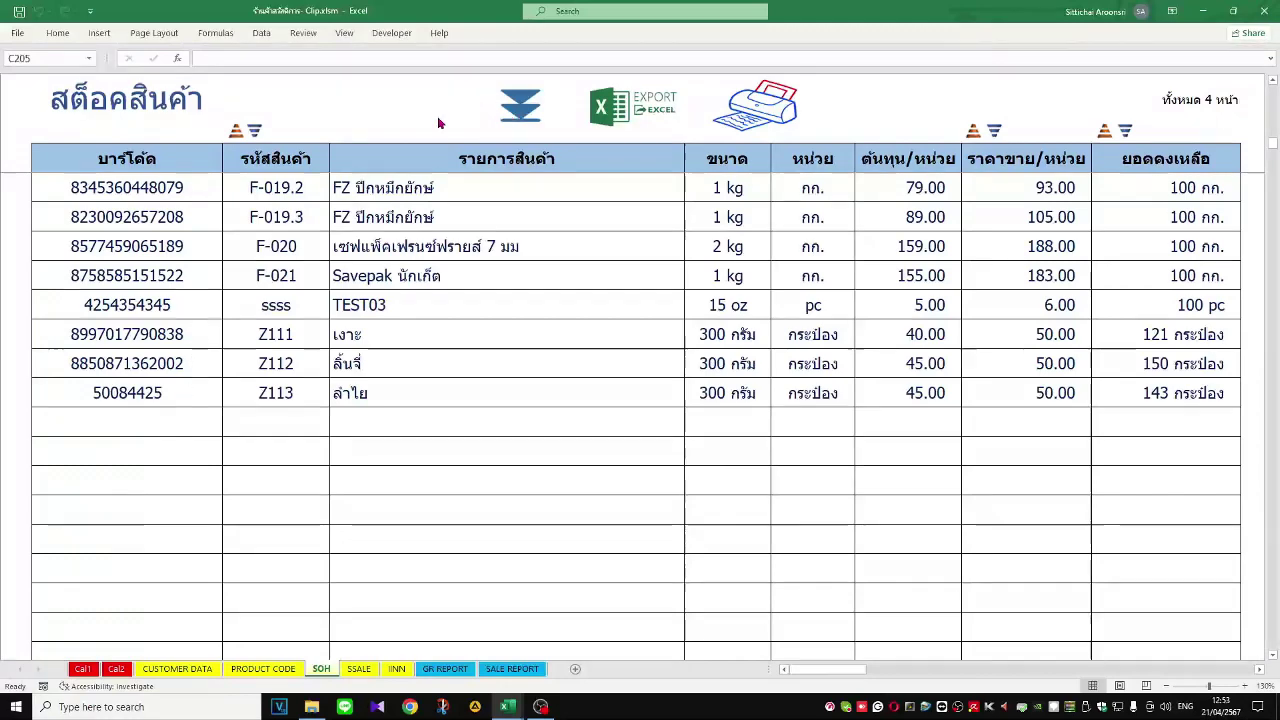
left_click_drag(1275, 150, 1274, 92)
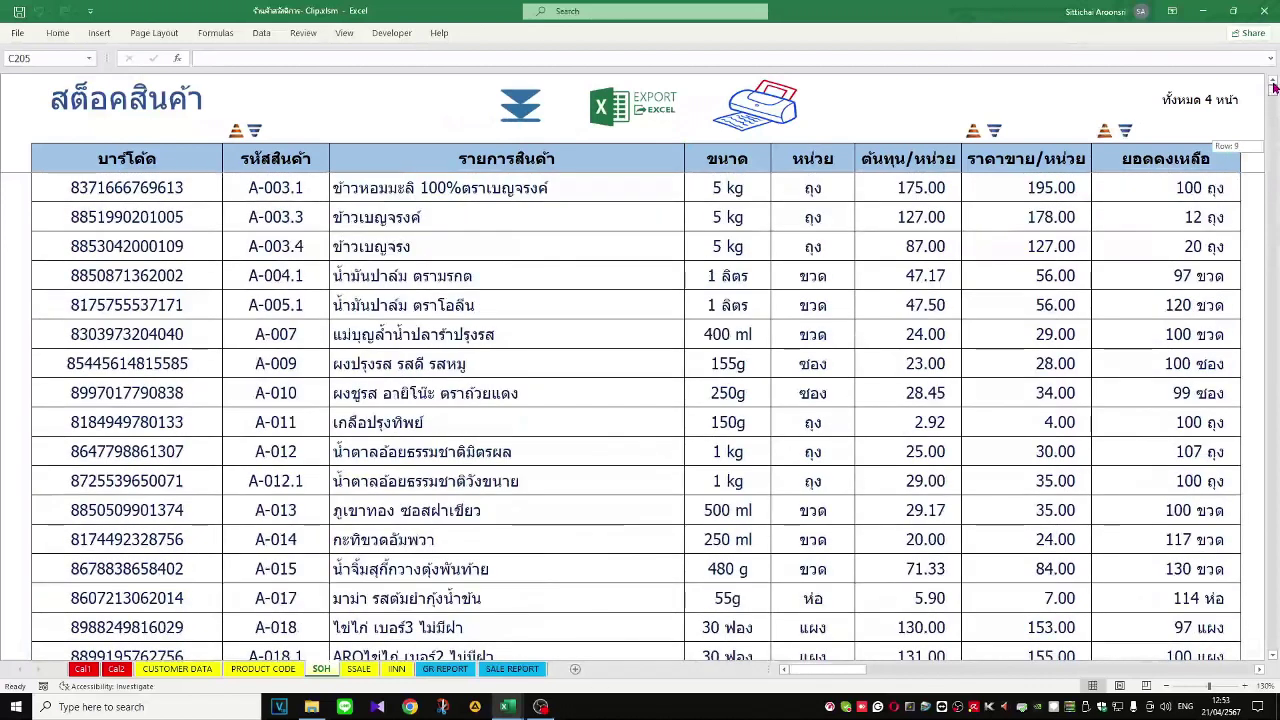
Step: Export the stock list to a separate Excel stock-on-hand report and close that report without saving changes
left_click(645, 108)
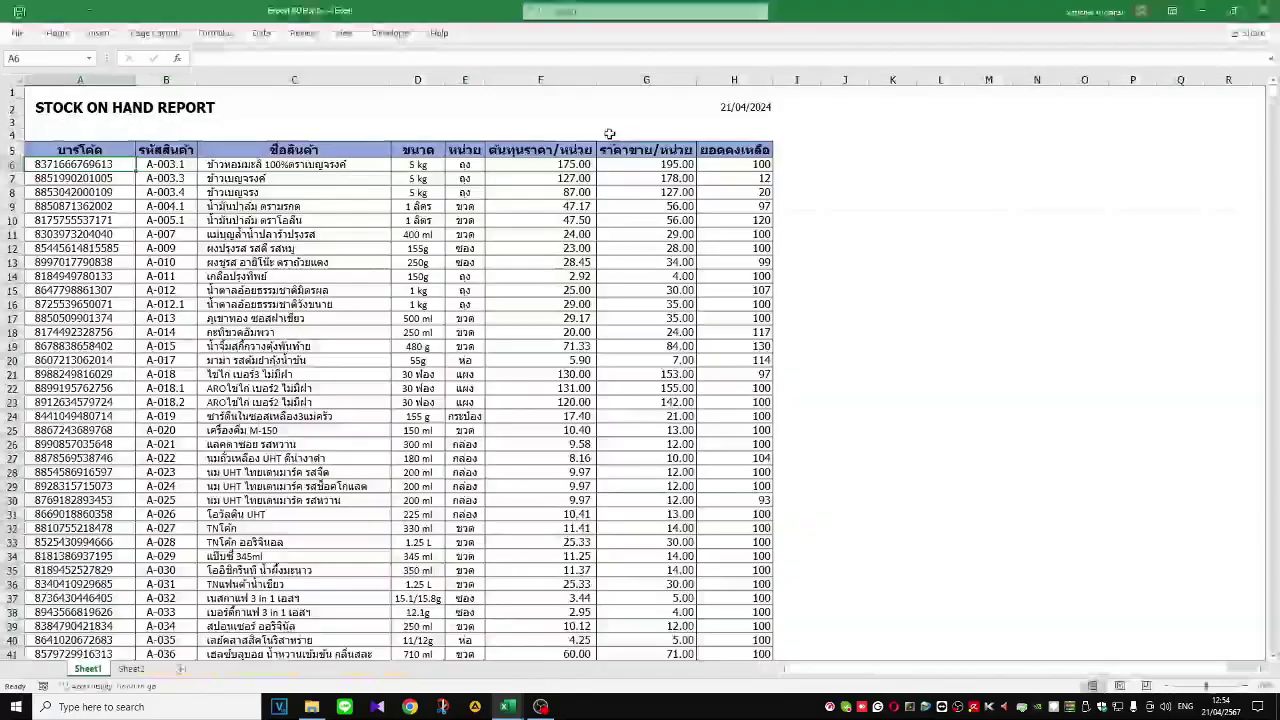
scroll(550, 346, "up", 20)
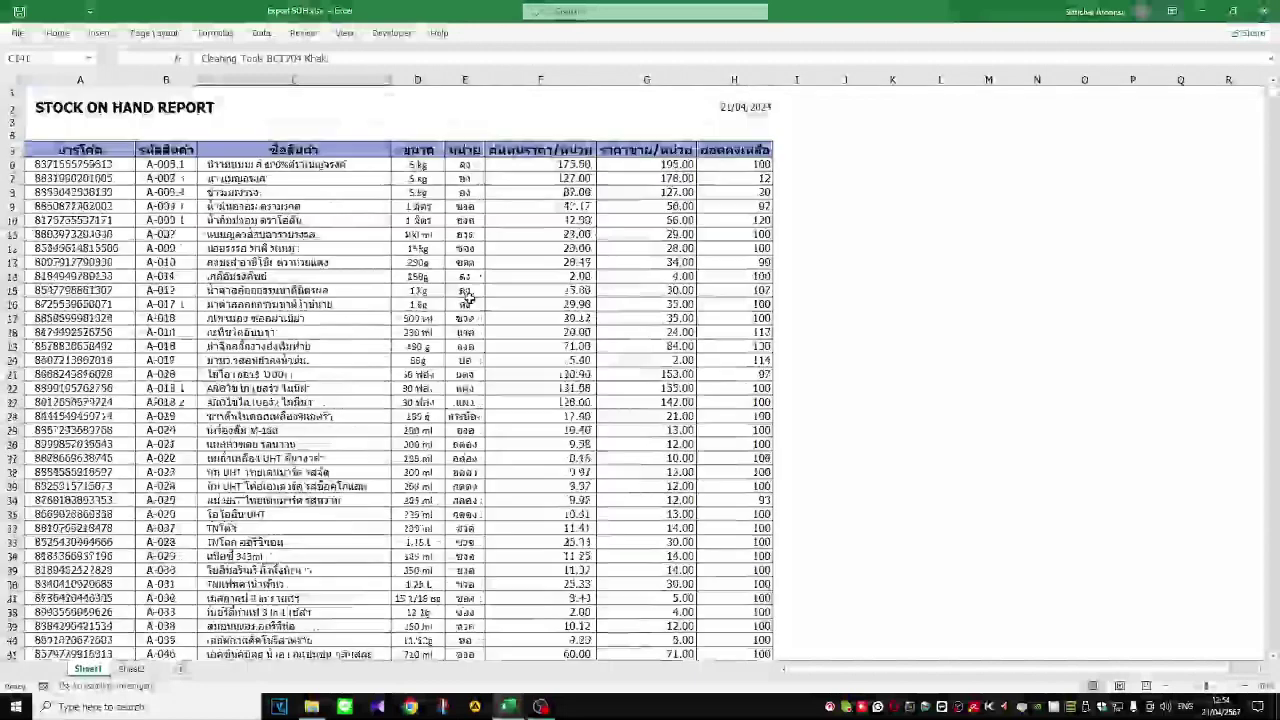
left_click_drag(300, 276, 712, 404)
left_click(846, 324)
left_click_drag(300, 234, 300, 262)
left_click(330, 192)
left_click(1264, 11)
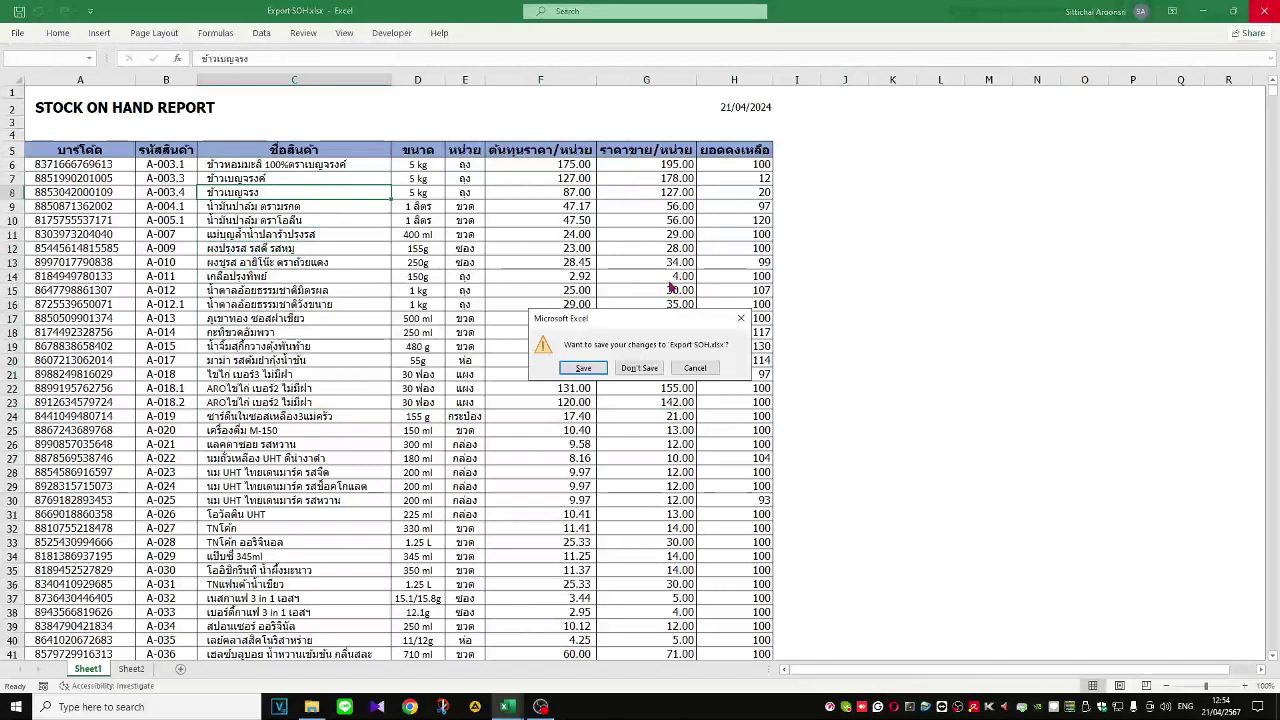
left_click(642, 372)
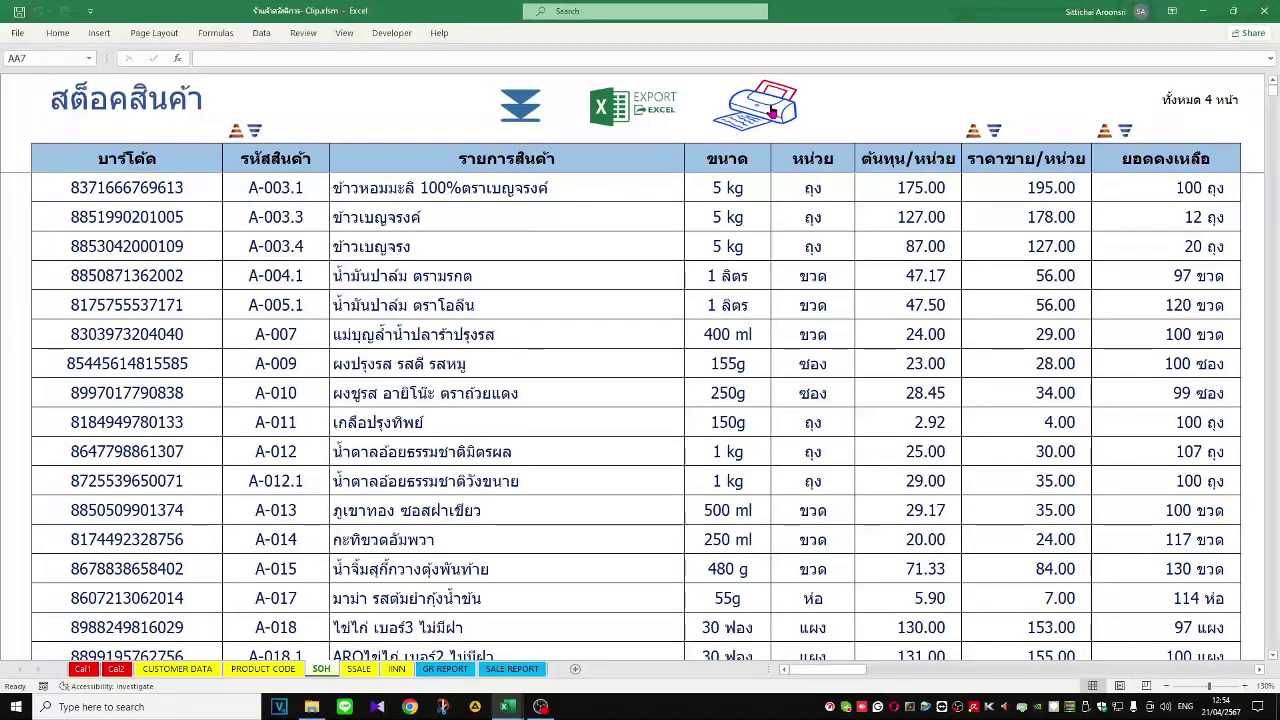
Step: Open the print preview of the stock list and look through its pages
left_click(768, 112)
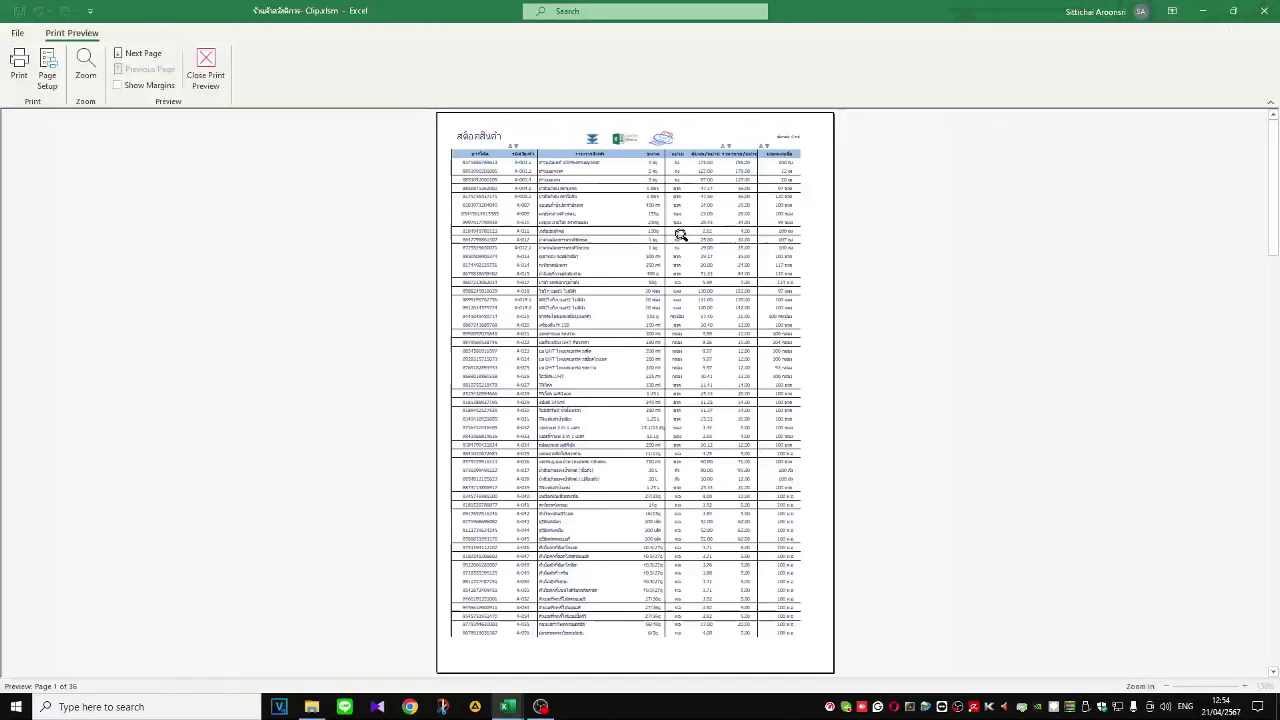
scroll(676, 347, "down", 3)
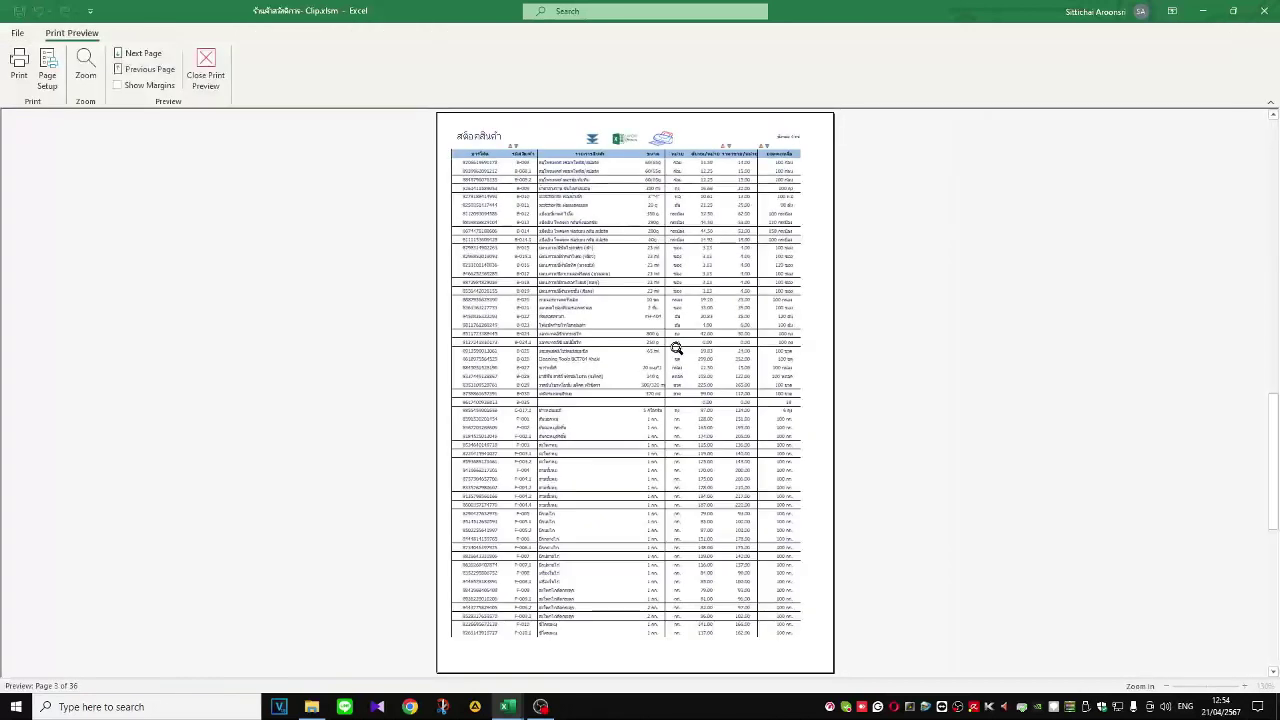
Step: Look through the remaining pages of the stock list's print preview and close the preview
scroll(676, 347, "up", 3)
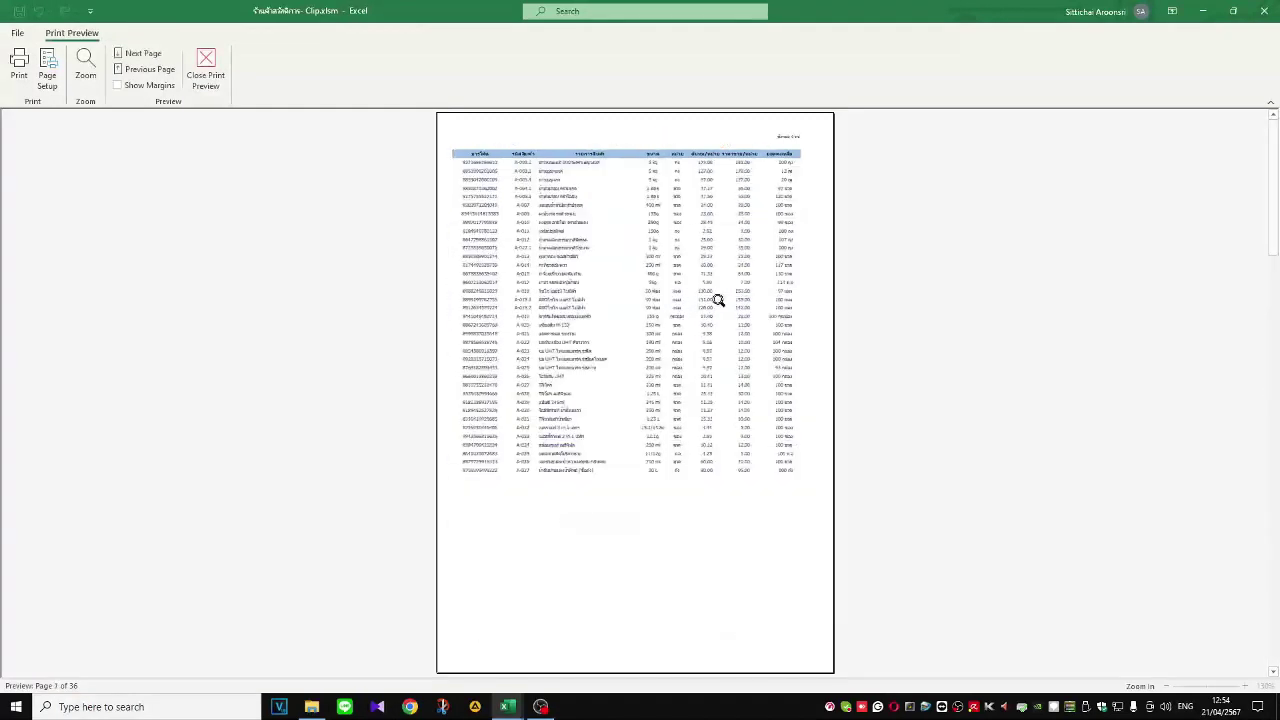
scroll(720, 323, "down", 3)
scroll(686, 240, "down", 1)
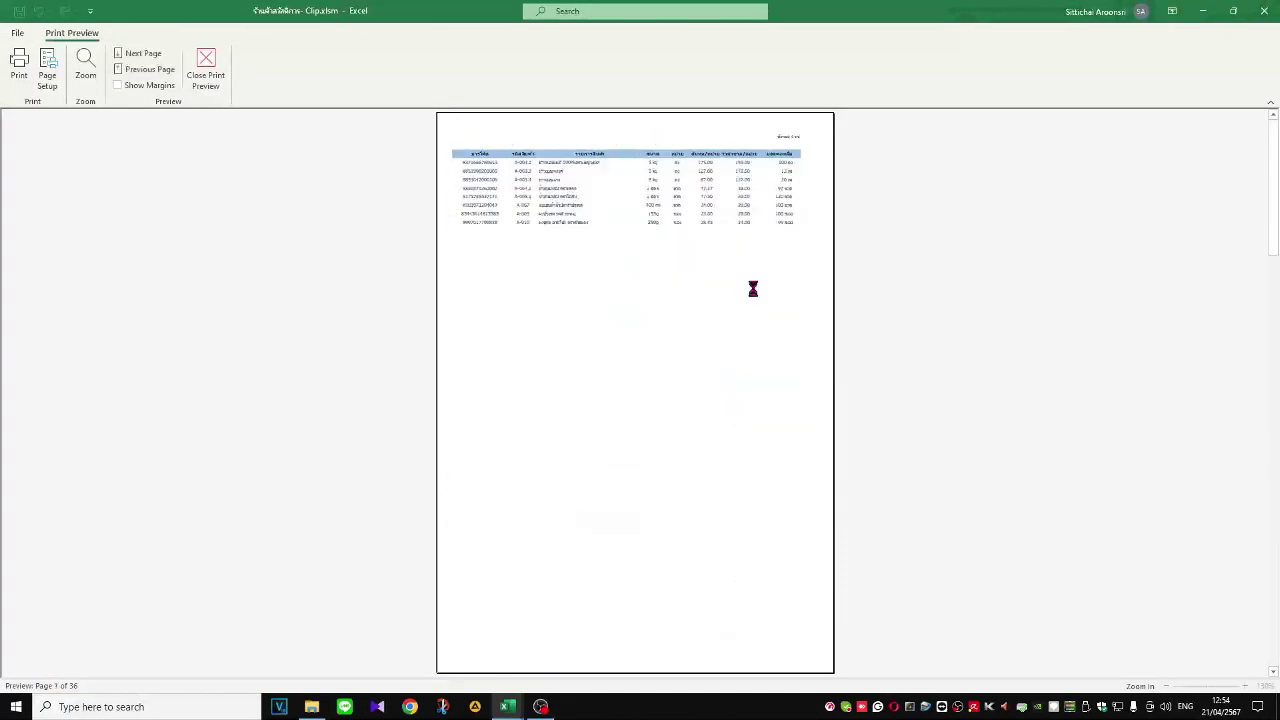
scroll(751, 286, "up", 2)
scroll(517, 306, "down", 1)
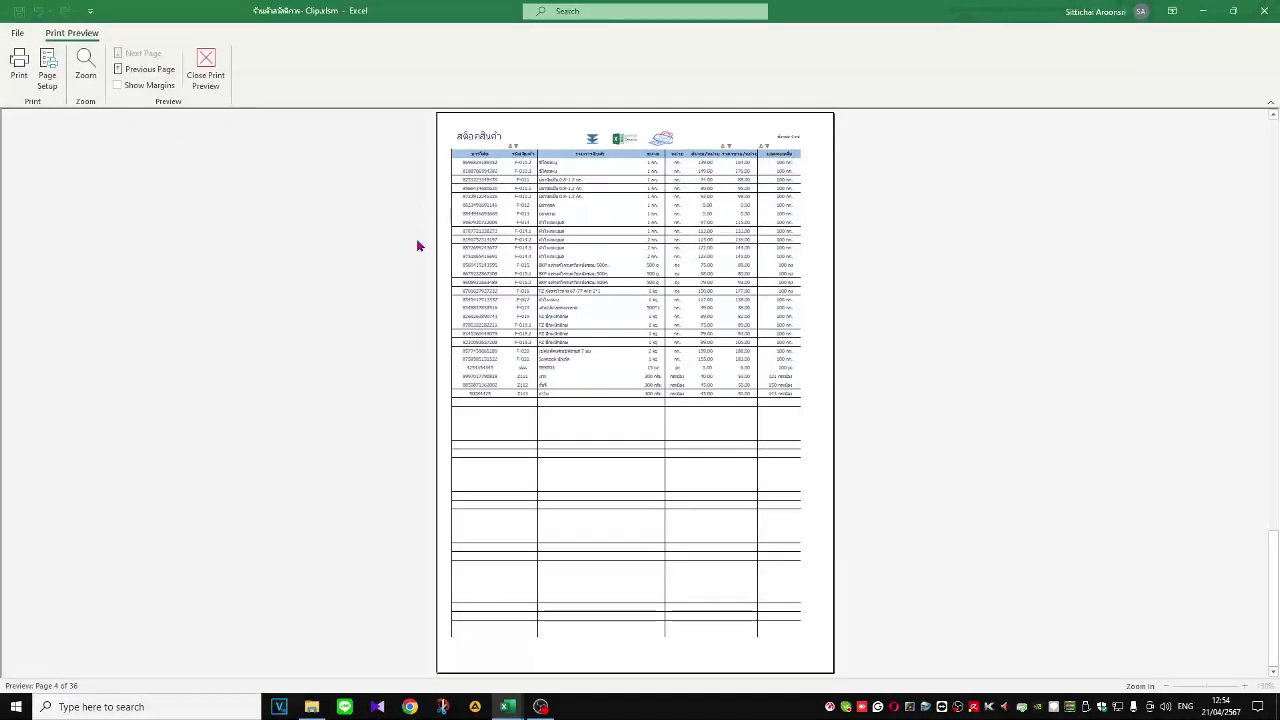
key("Escape")
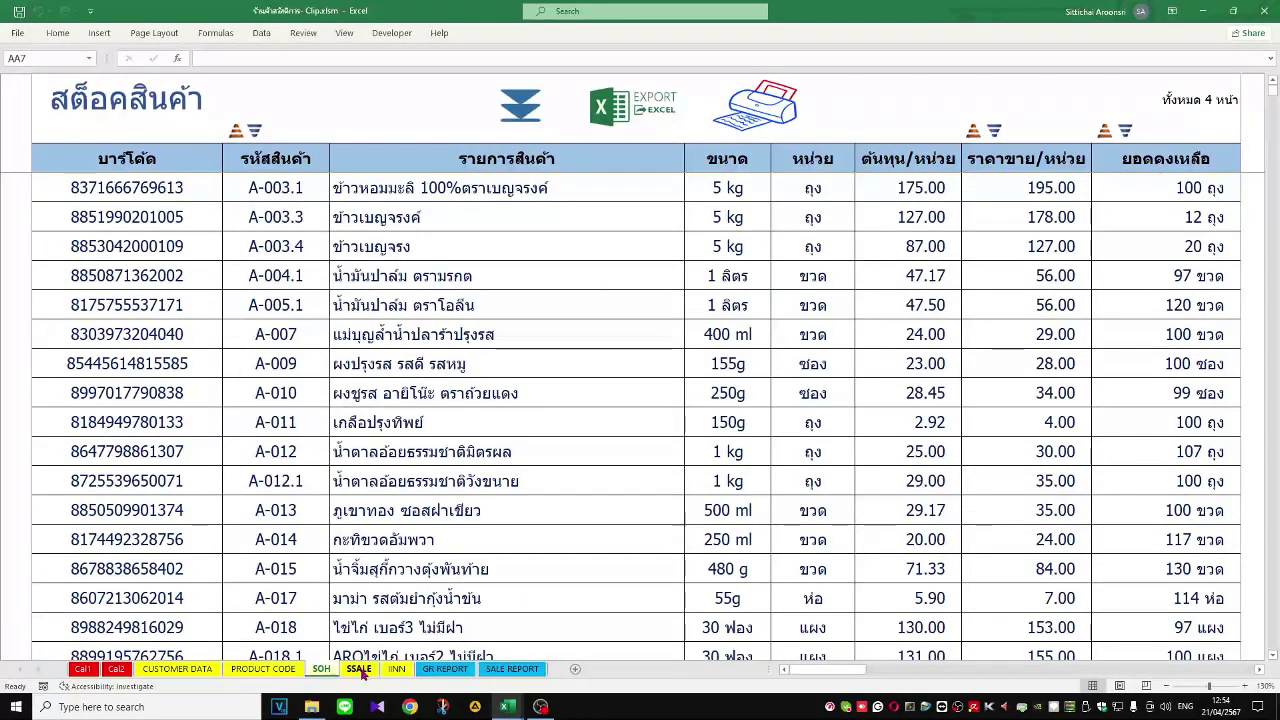
Step: In the SSALE sheet, enter the buyer's member number and add one unit each of products A-003.1 and 50084425
left_click(360, 670)
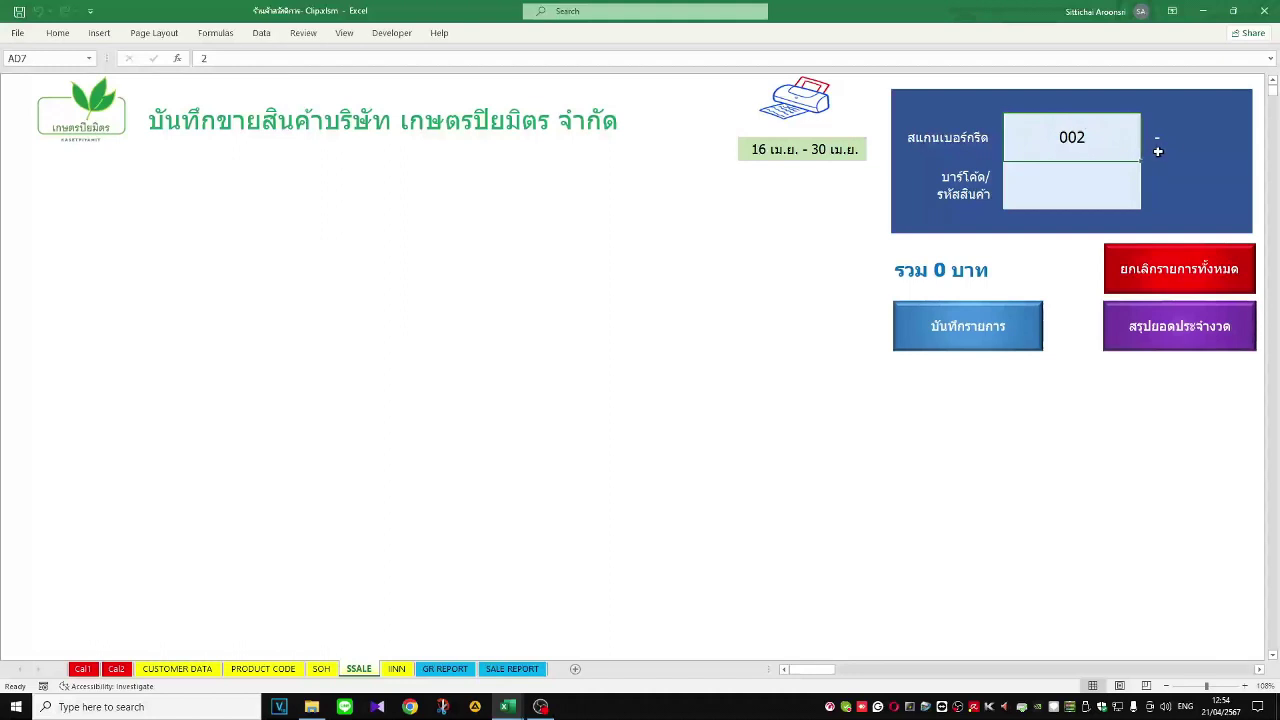
type("001")
key("Return")
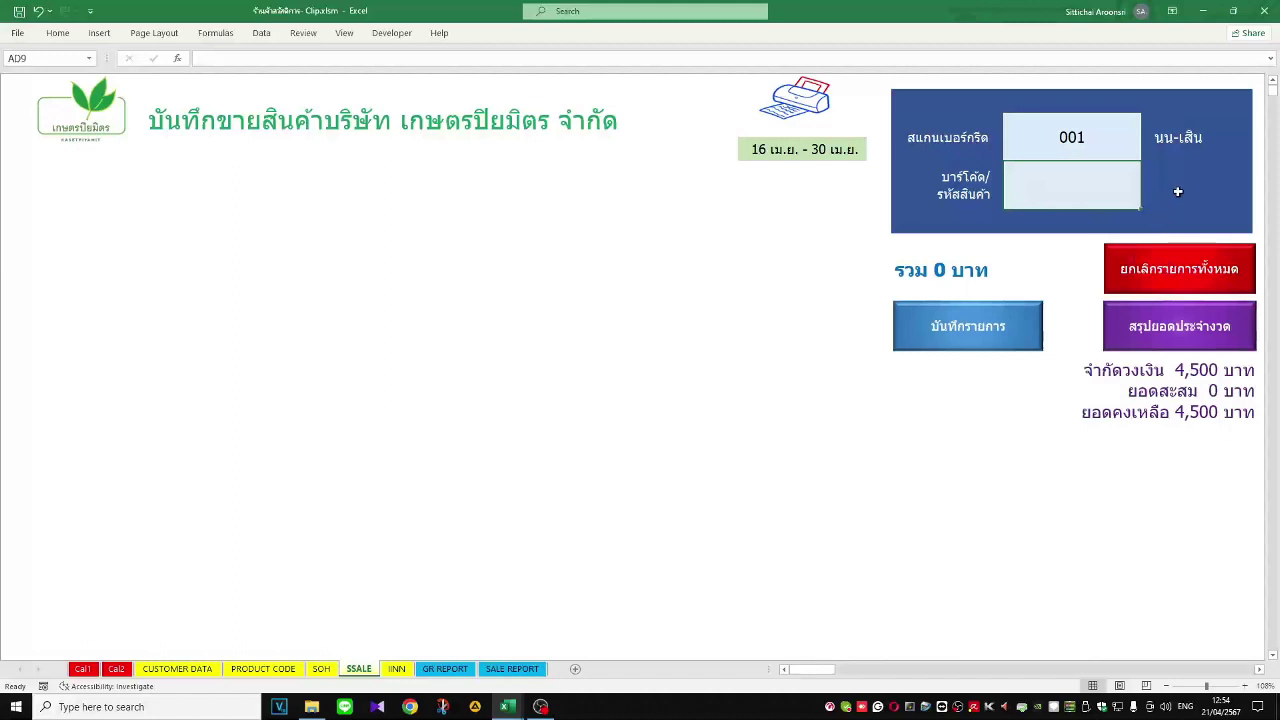
type("A-003.1")
key("Return")
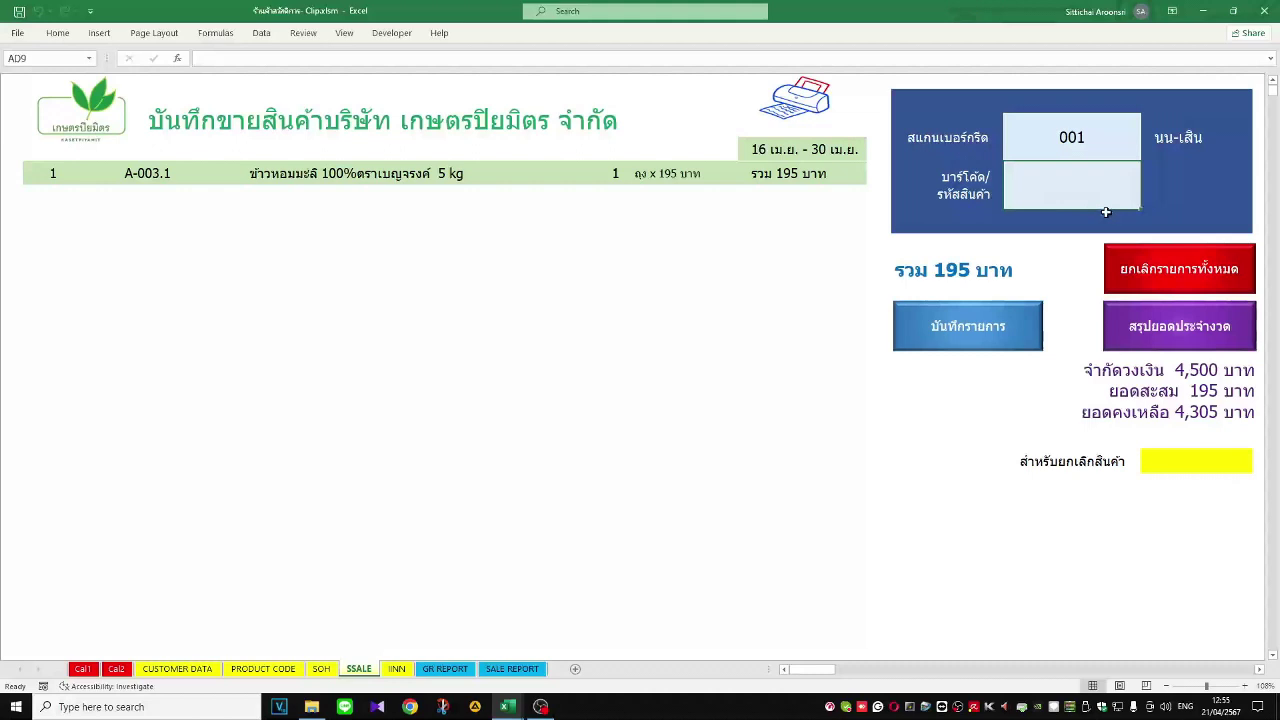
type("50084425")
key("Return")
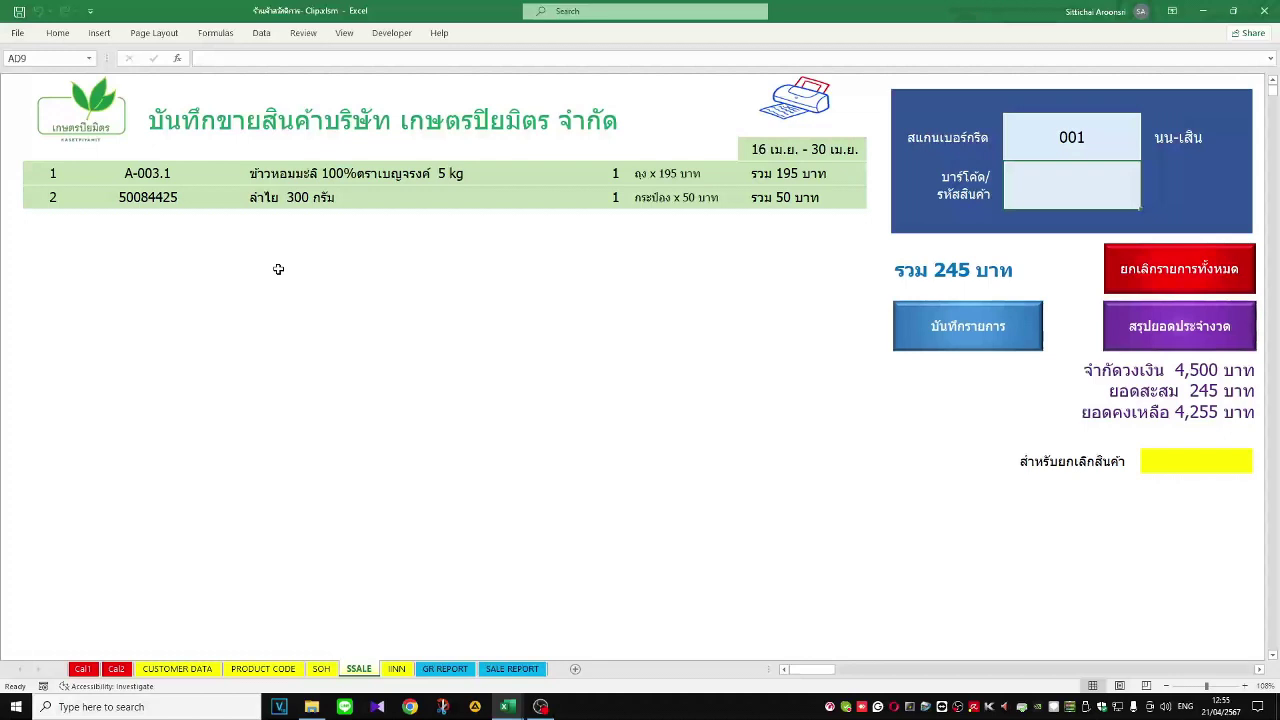
type("8851990201005")
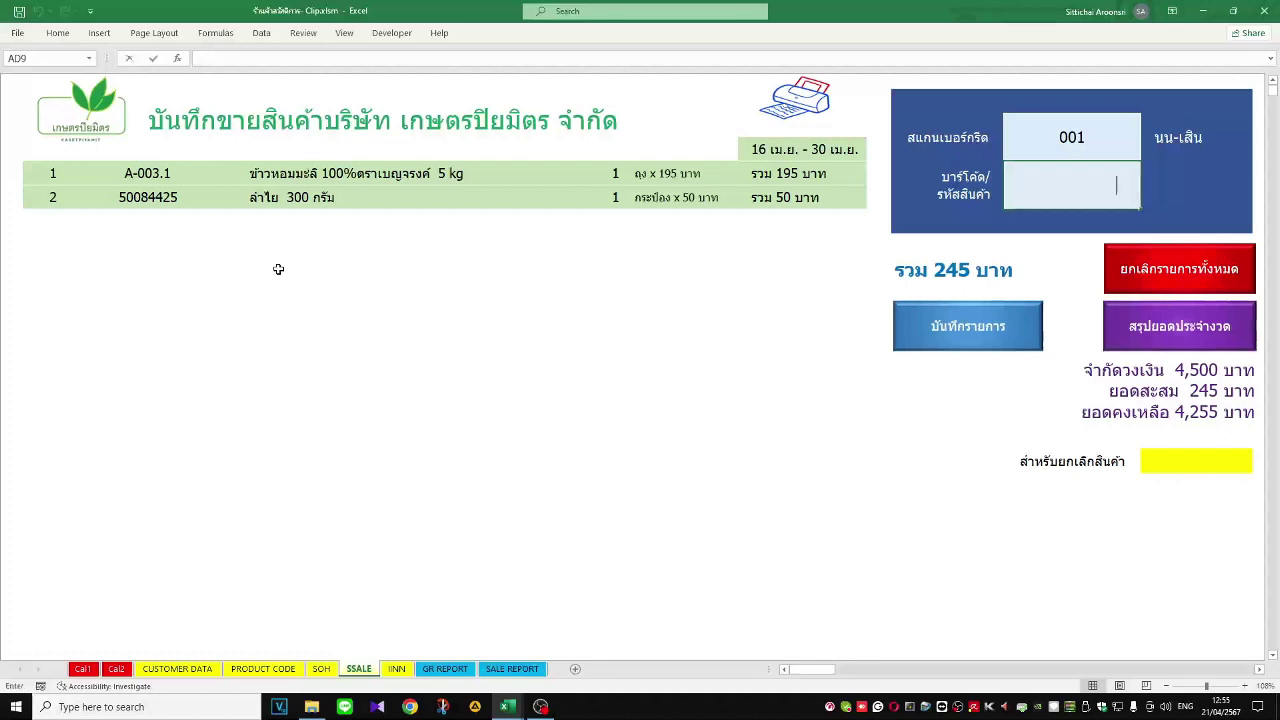
key("Return")
type("8851990201005")
key("Return")
type("8851990201005")
key("Return")
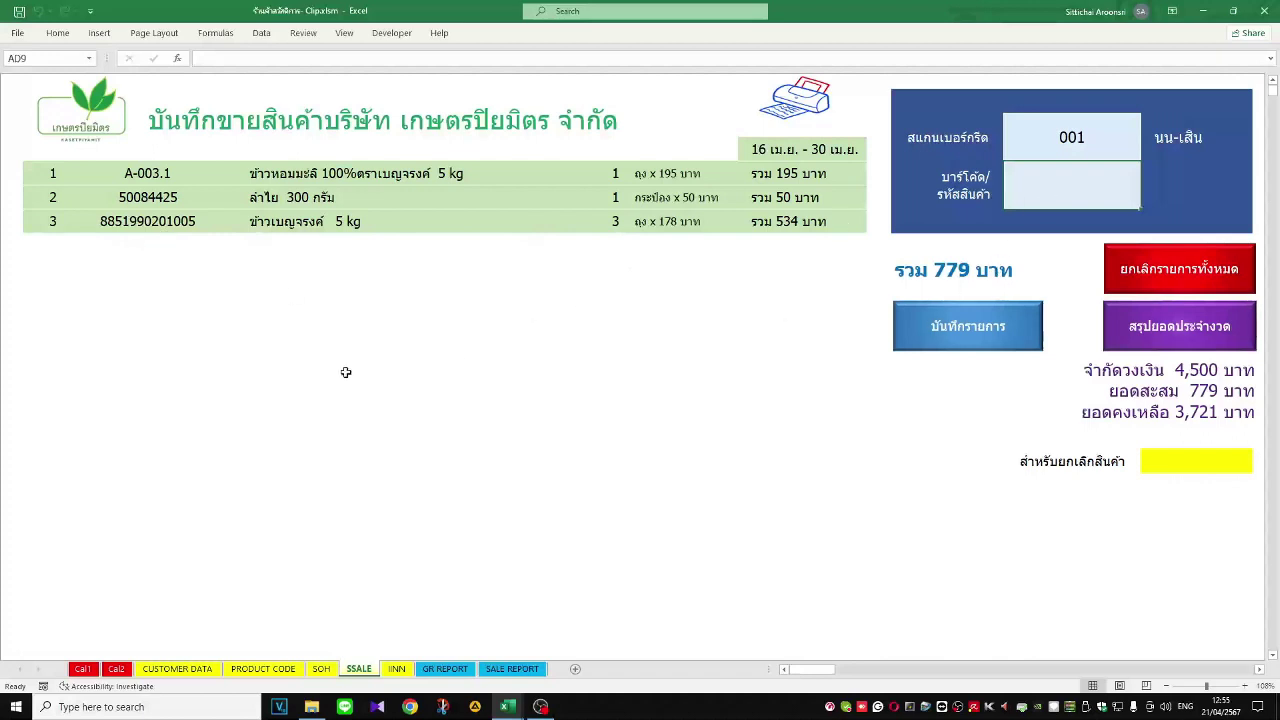
type("1")
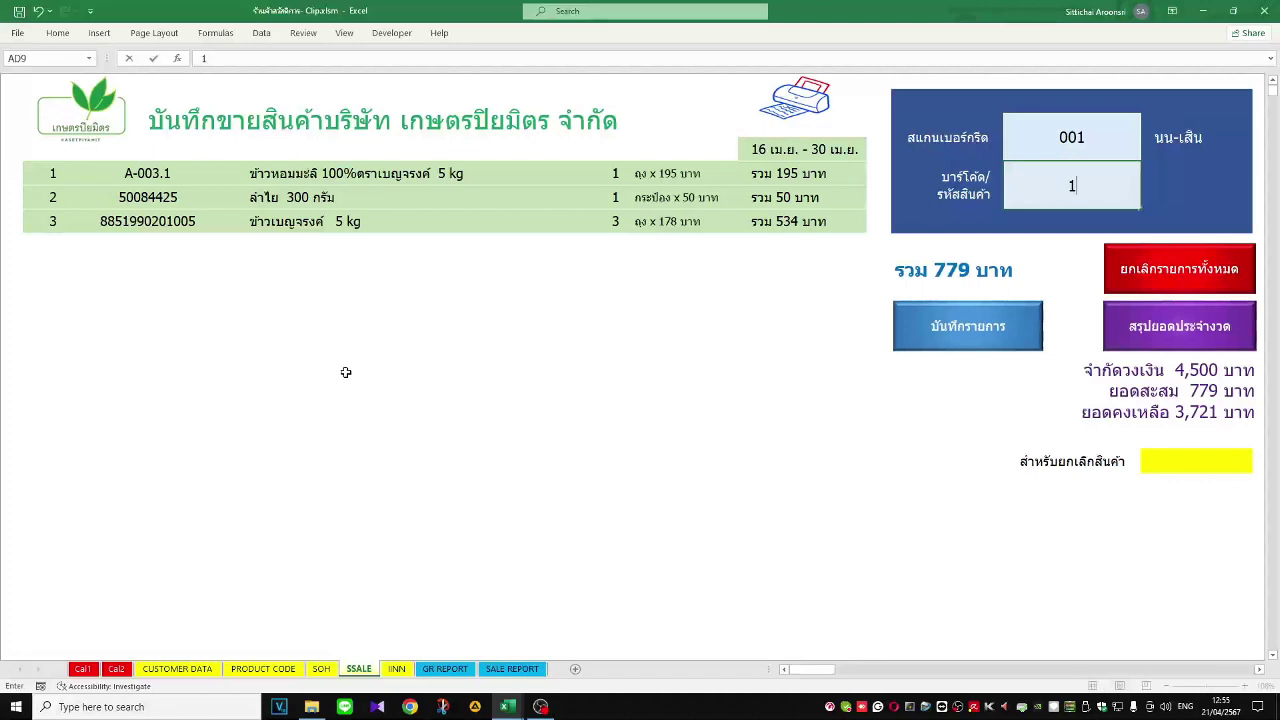
type("0=8997017790838")
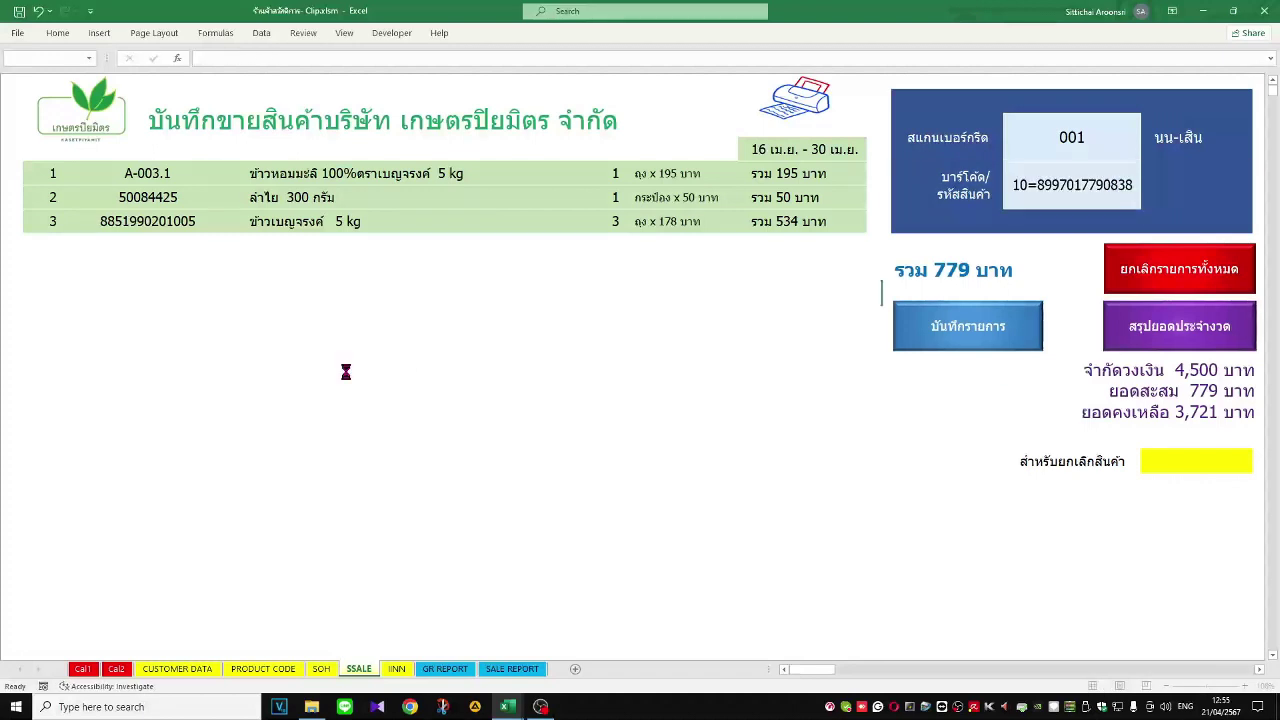
key("Return")
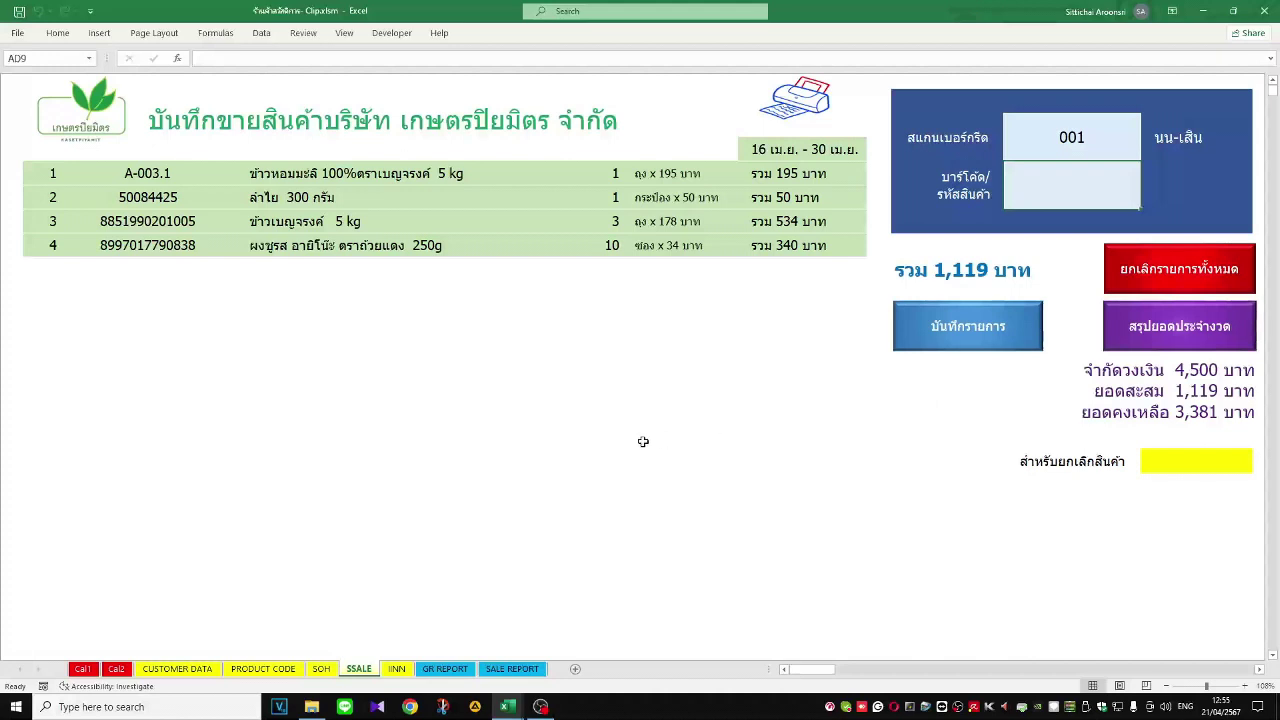
type("1")
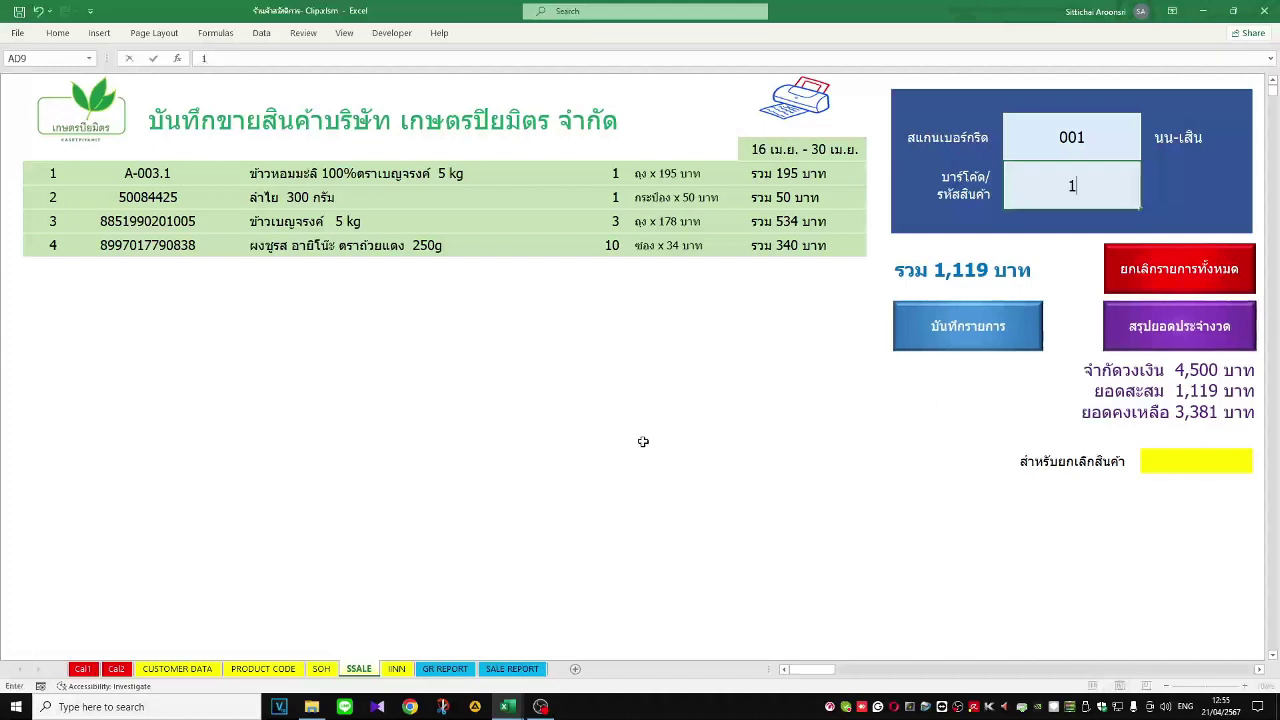
type("00=8855459001616")
key("Return")
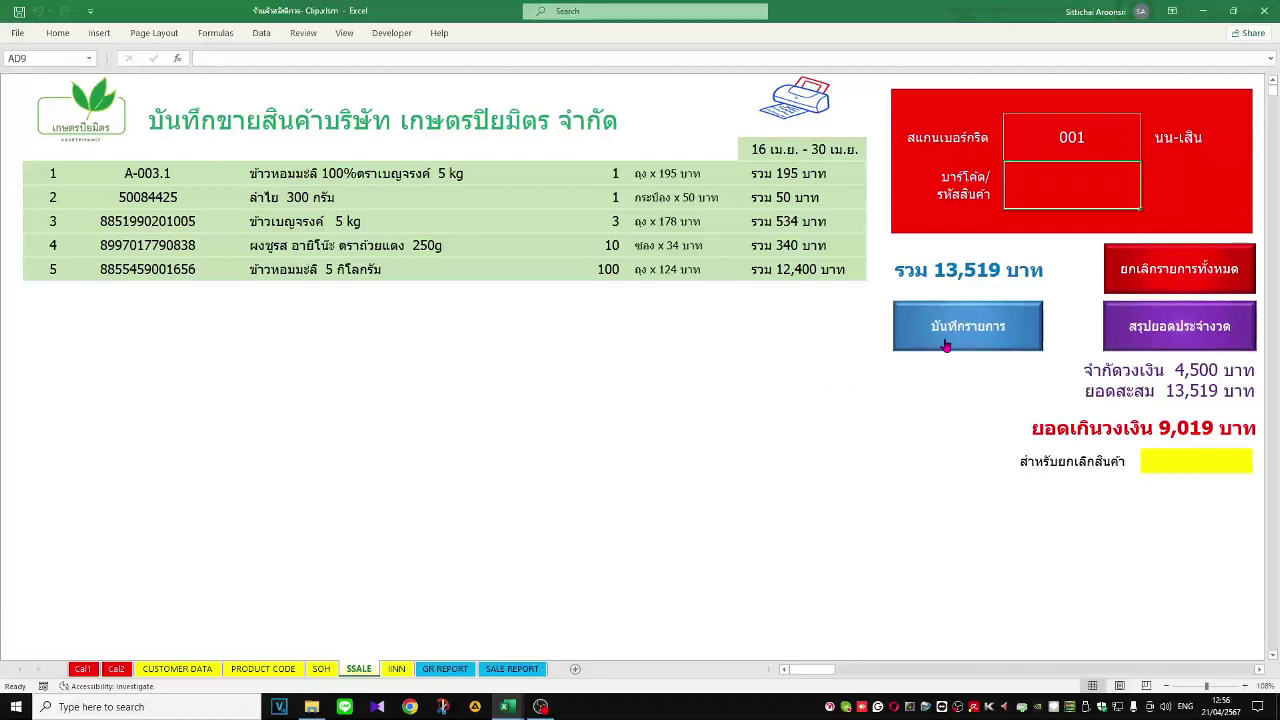
left_click(1184, 462)
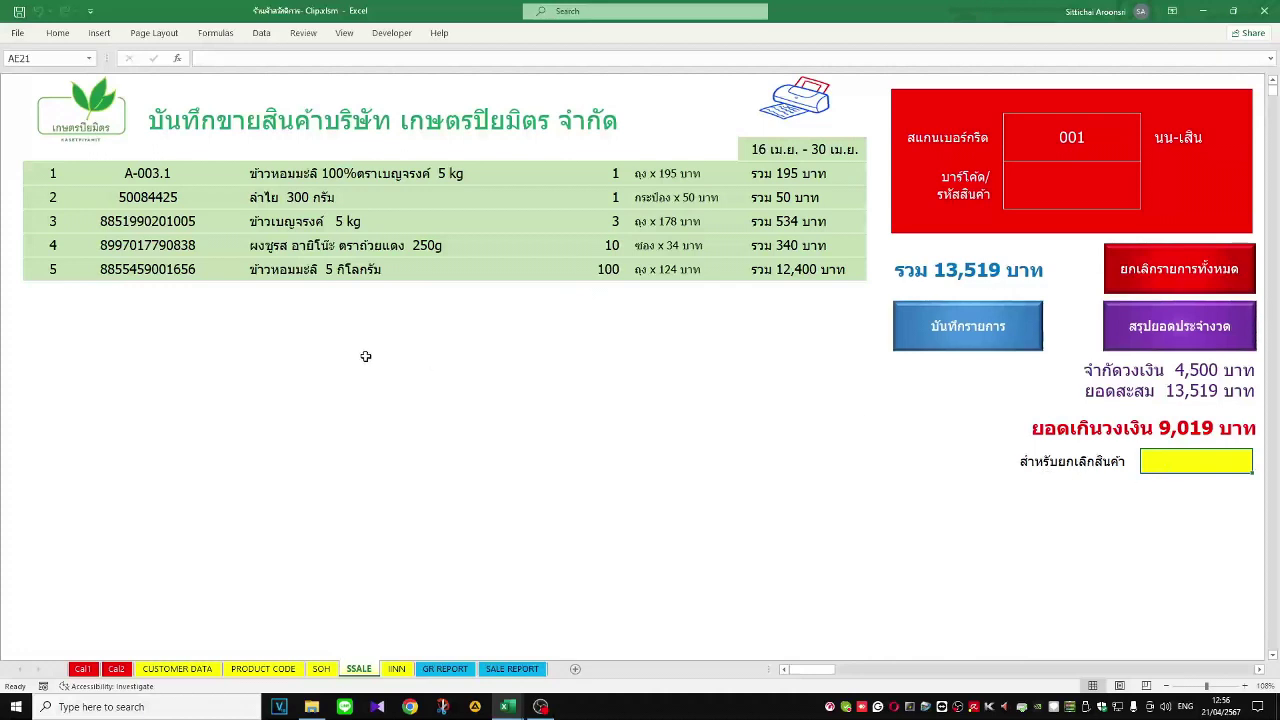
type("90=")
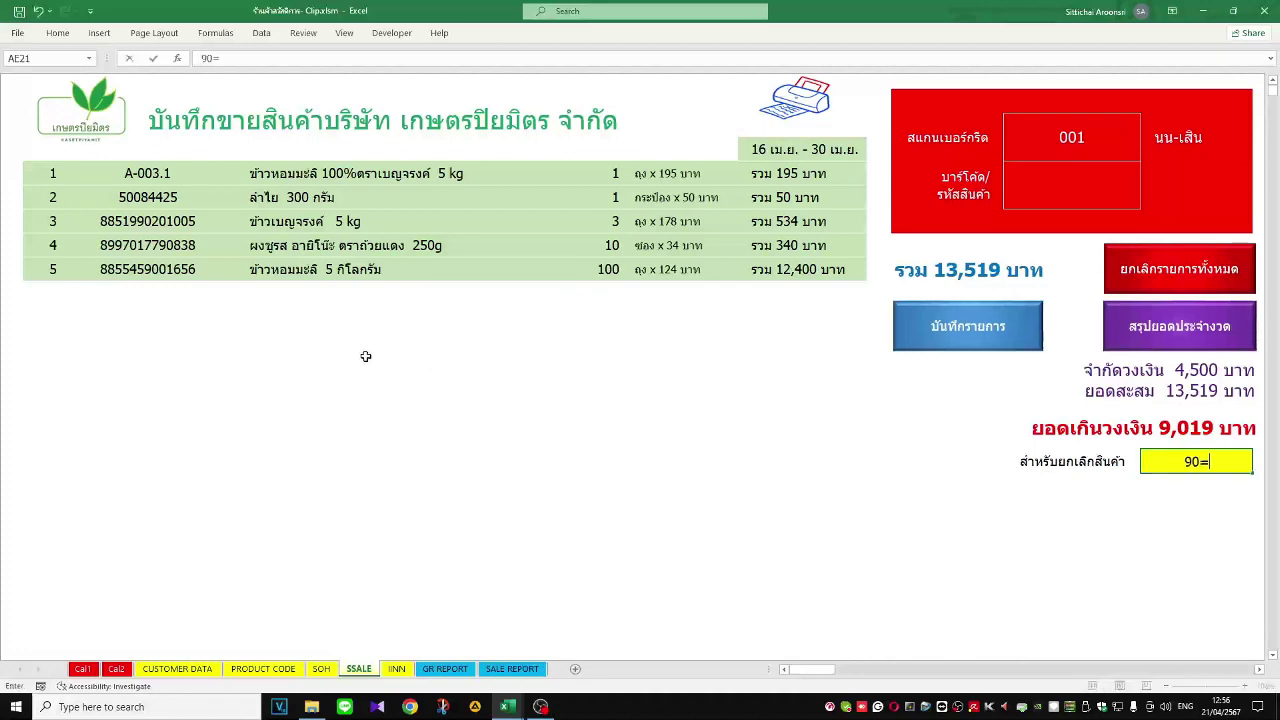
type("8855459001656")
key("Return")
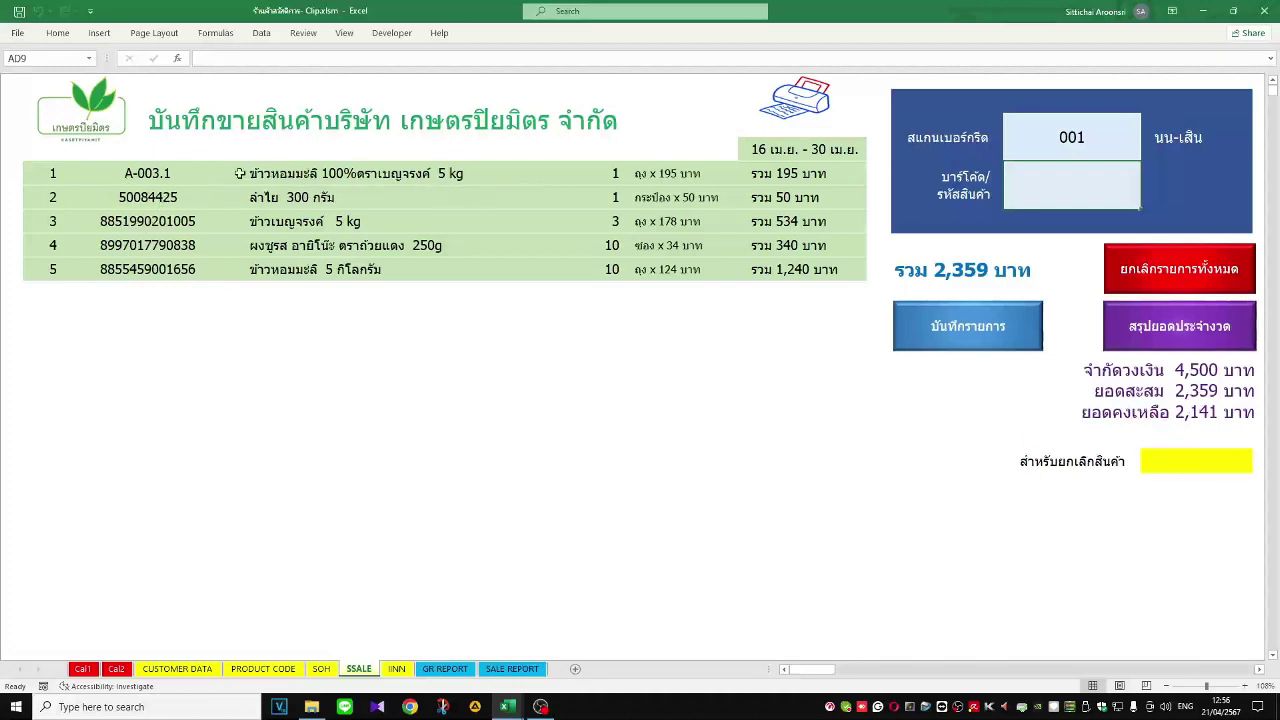
Step: Cancel product A-003.1 from the sale and save the remaining sale items
left_click(1152, 462)
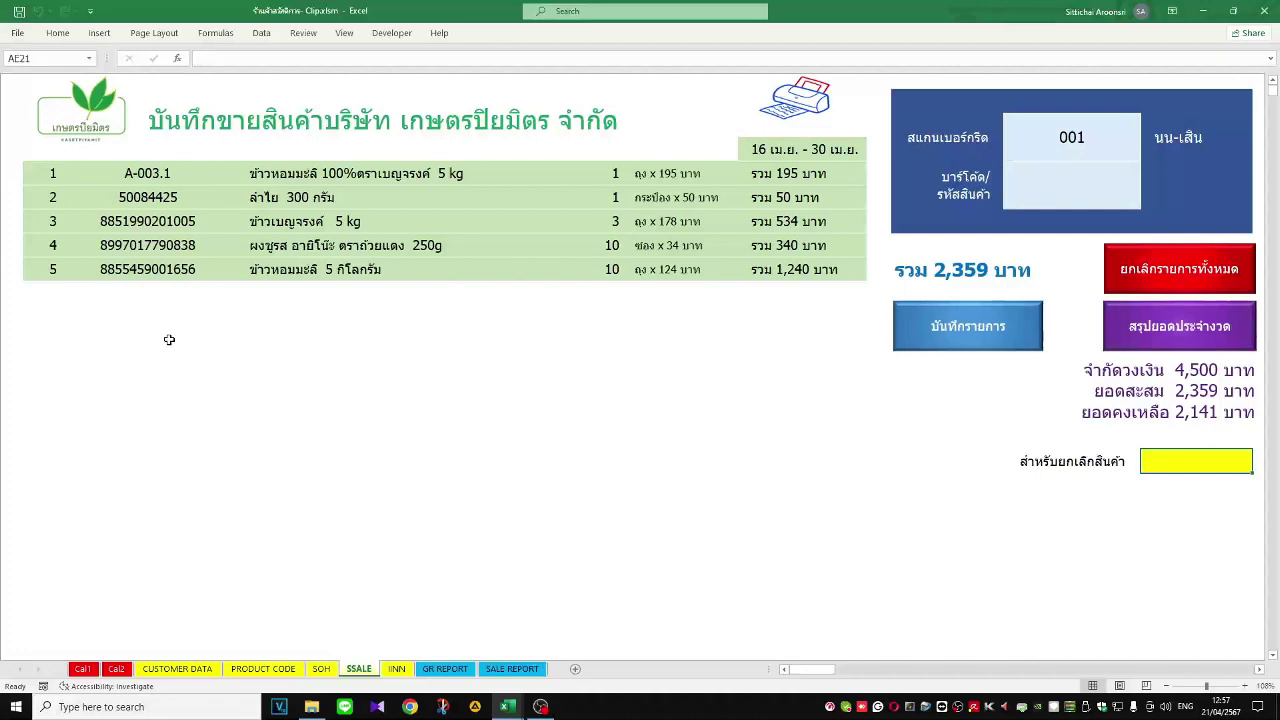
type("a-003.1")
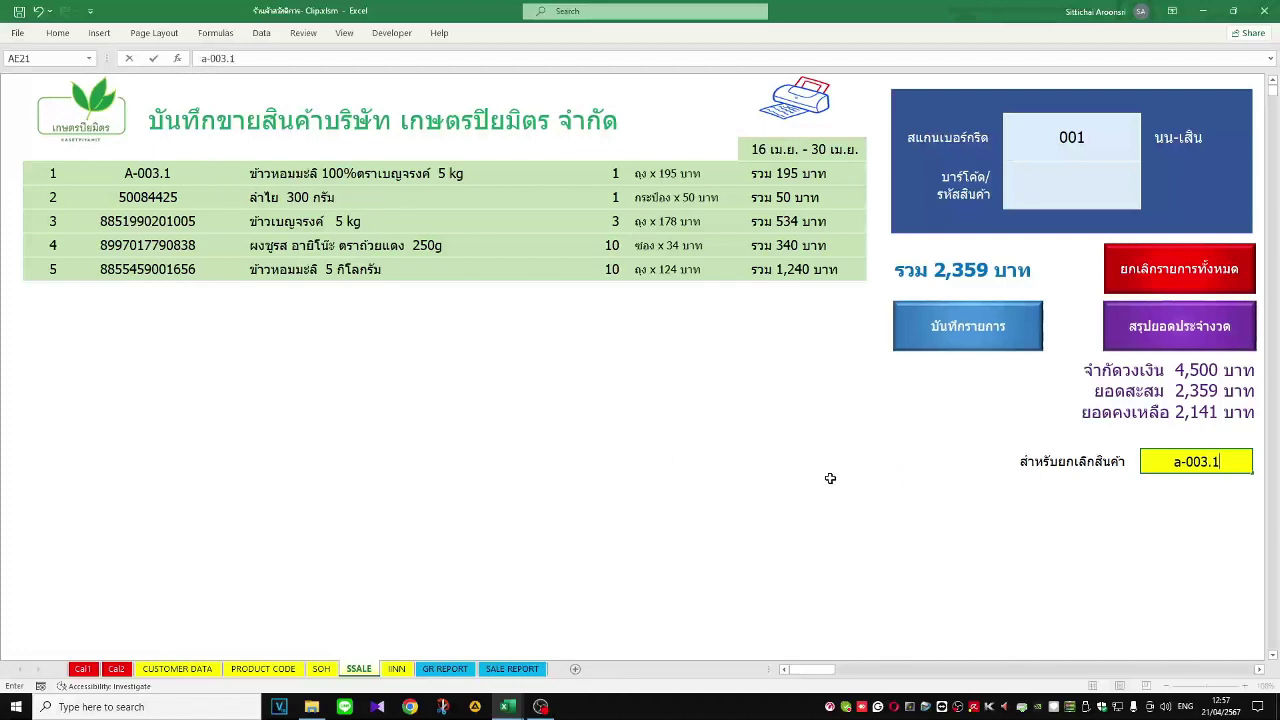
key("Return")
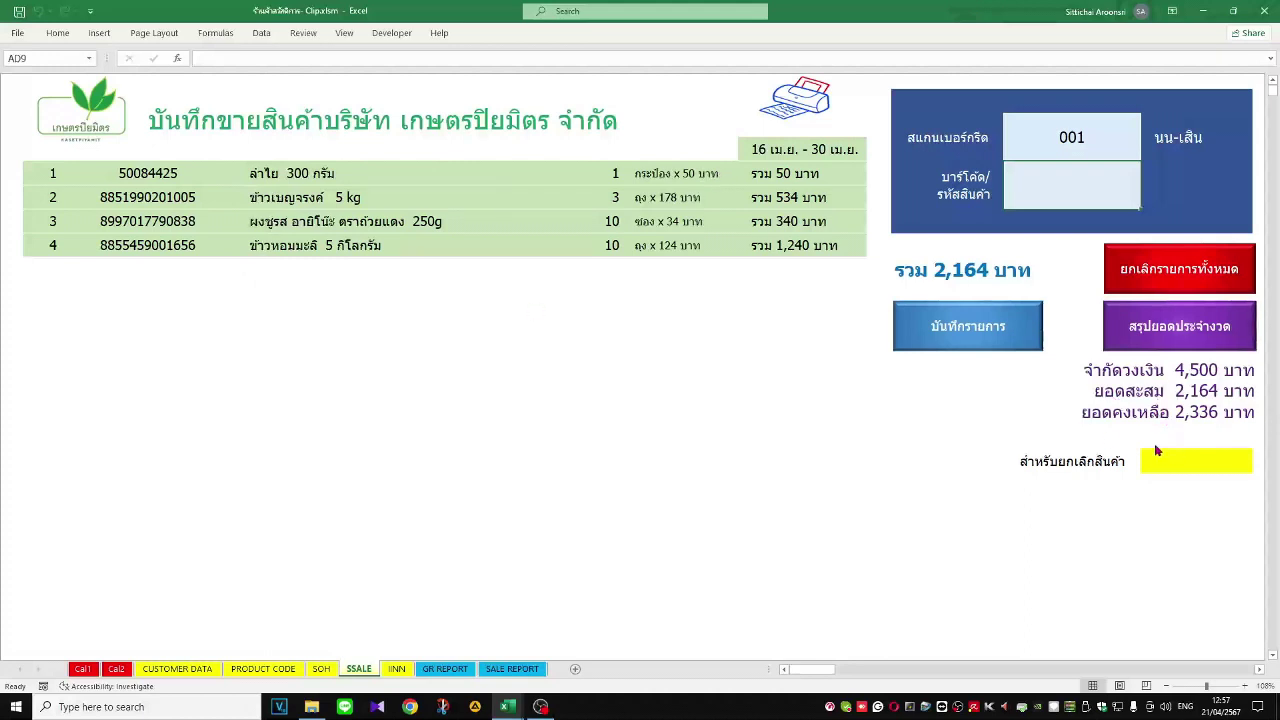
left_click(969, 341)
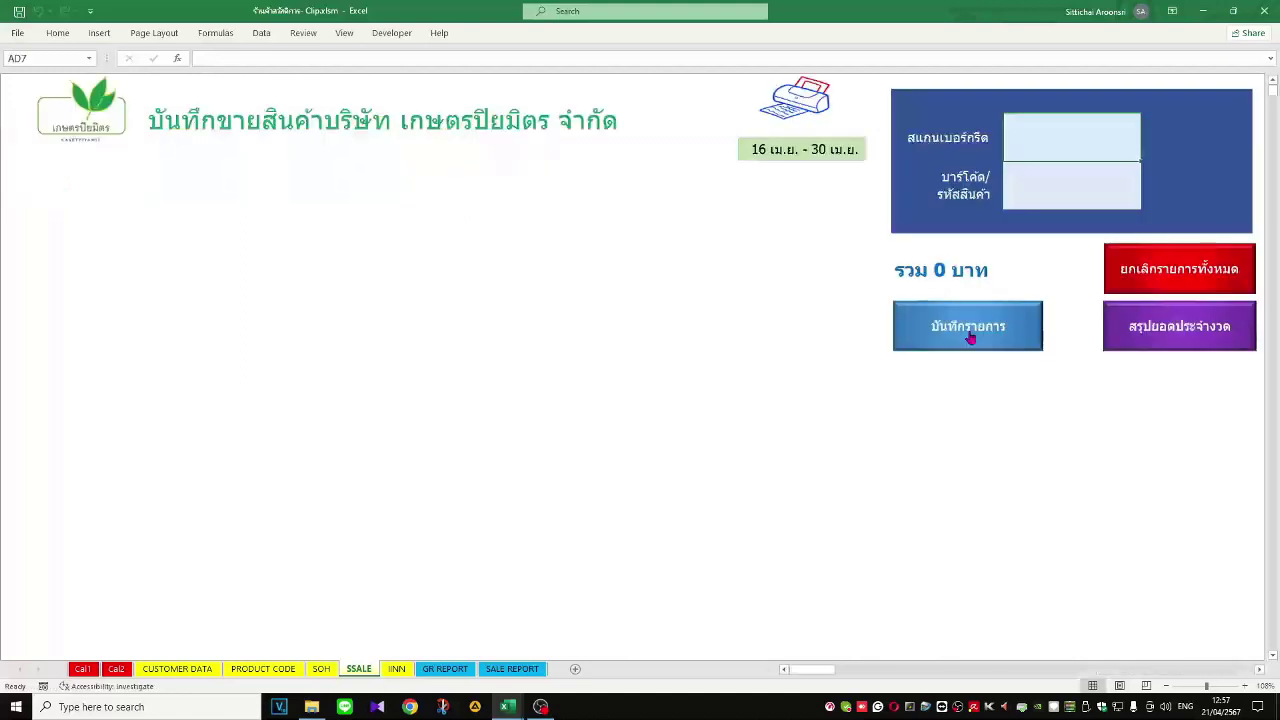
Step: Check the saved sale in the SALE REPORT sheet, the SOH stock balances and the CUSTOMER DATA sheet
left_click(508, 669)
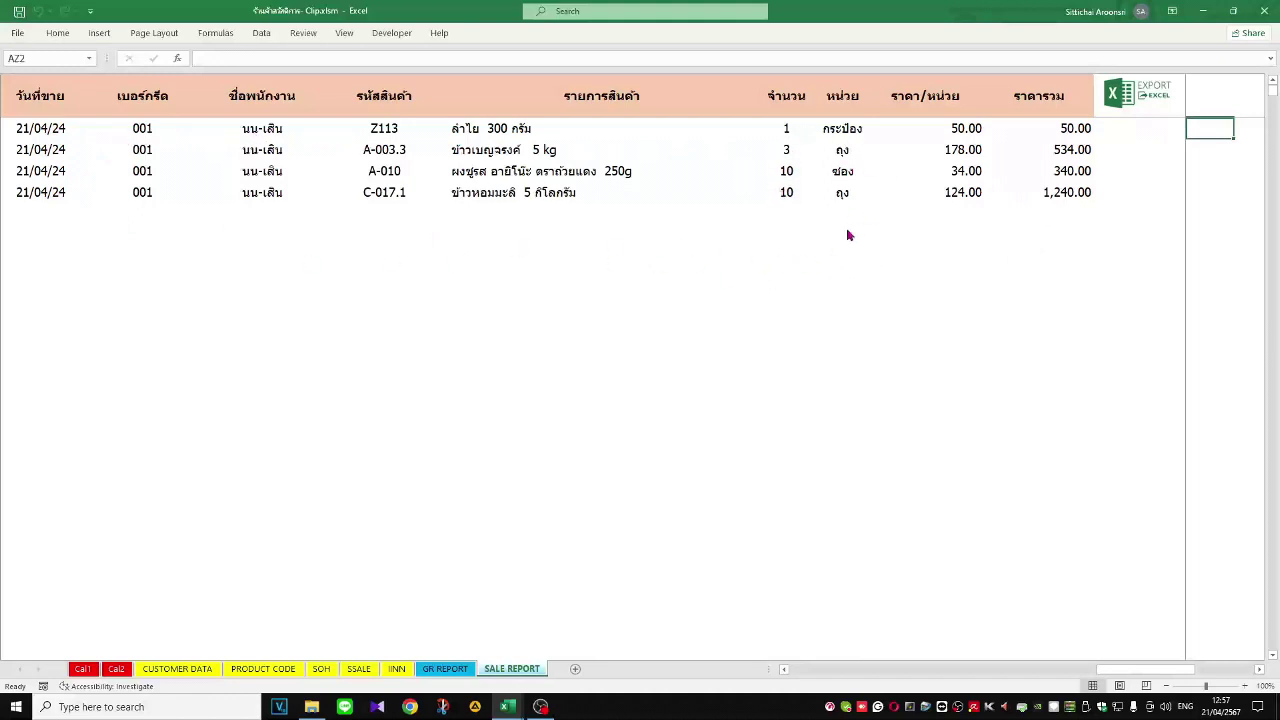
left_click(321, 668)
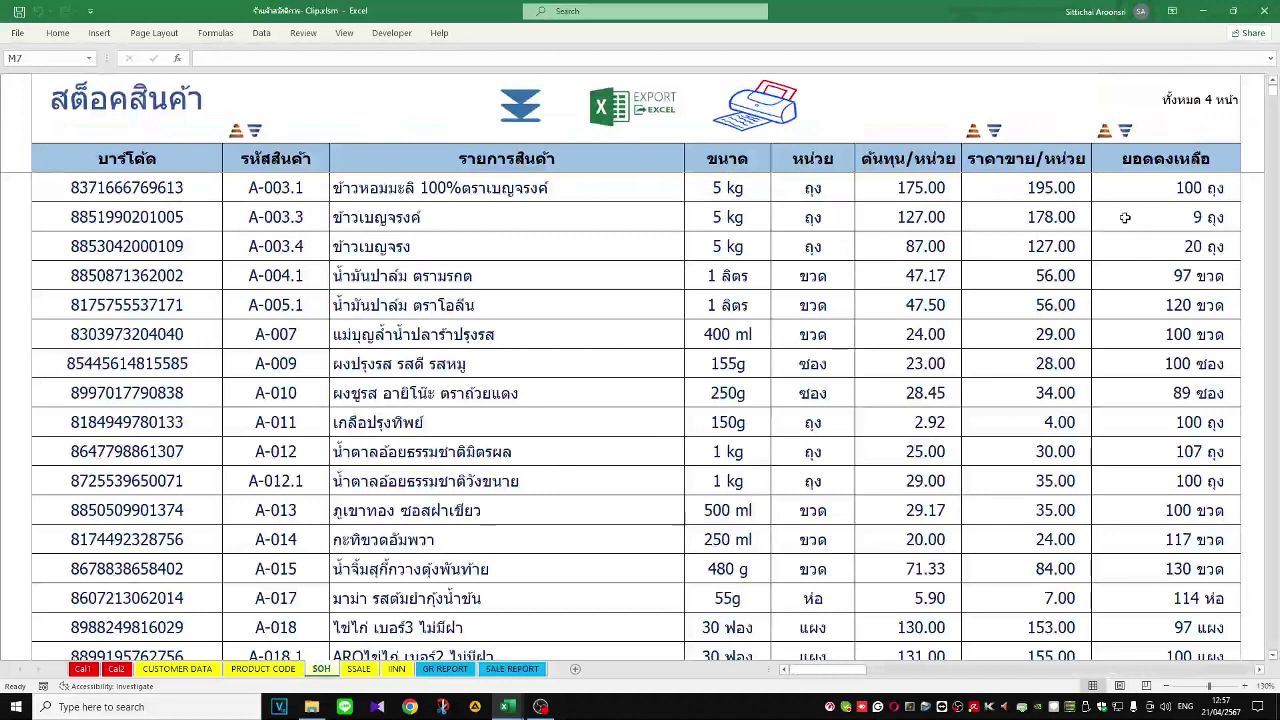
left_click(177, 669)
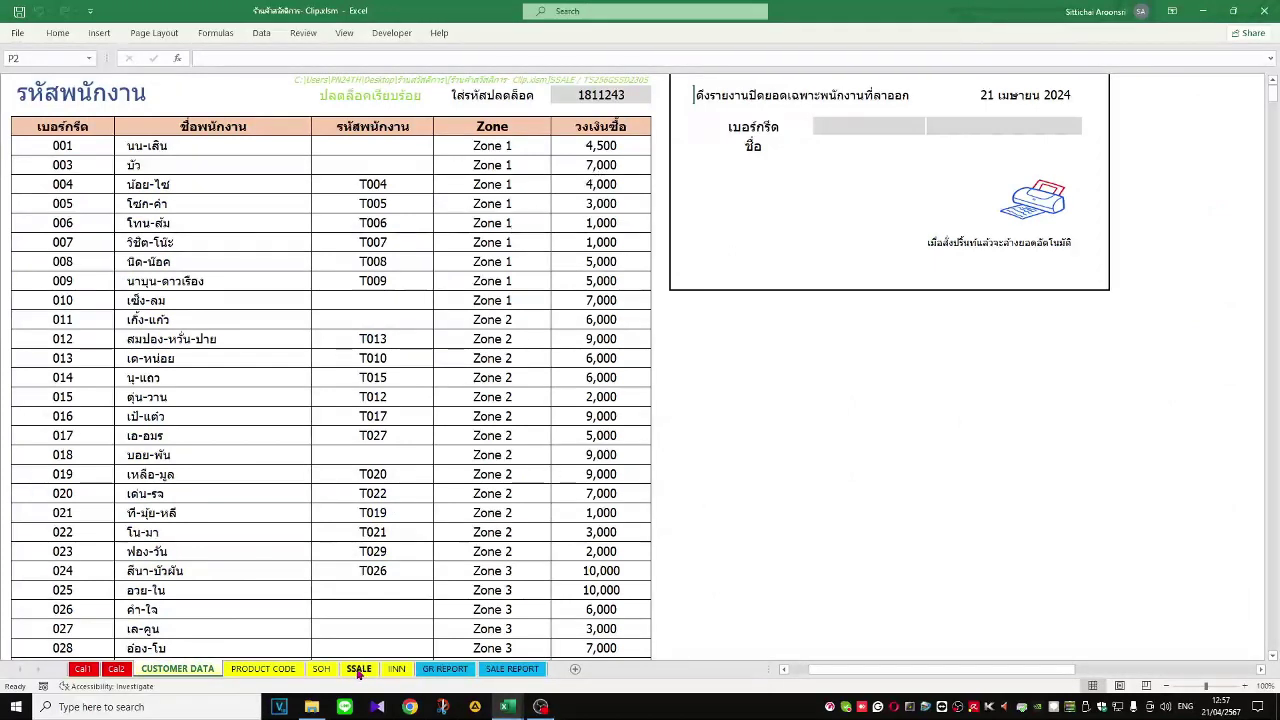
Step: Start a goods receipt in the IINN sheet with the date 20/4/24 and the supplier MAKRO
left_click(396, 669)
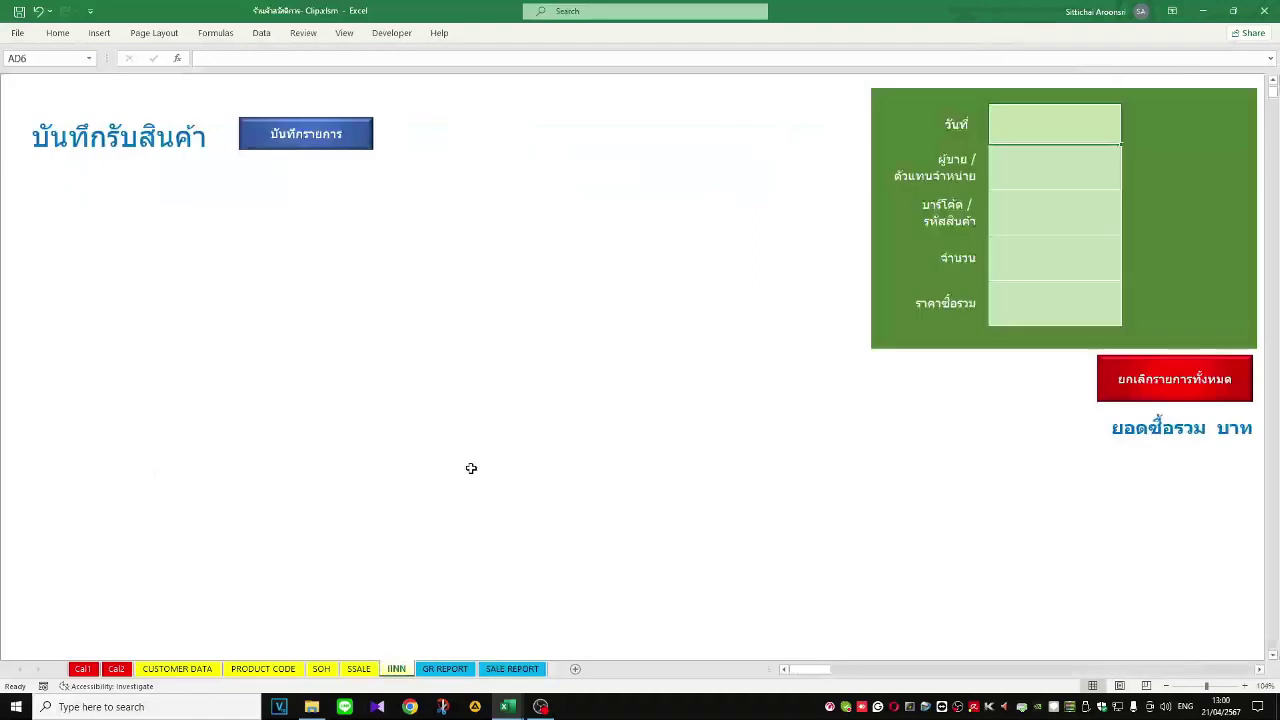
left_click(1071, 124)
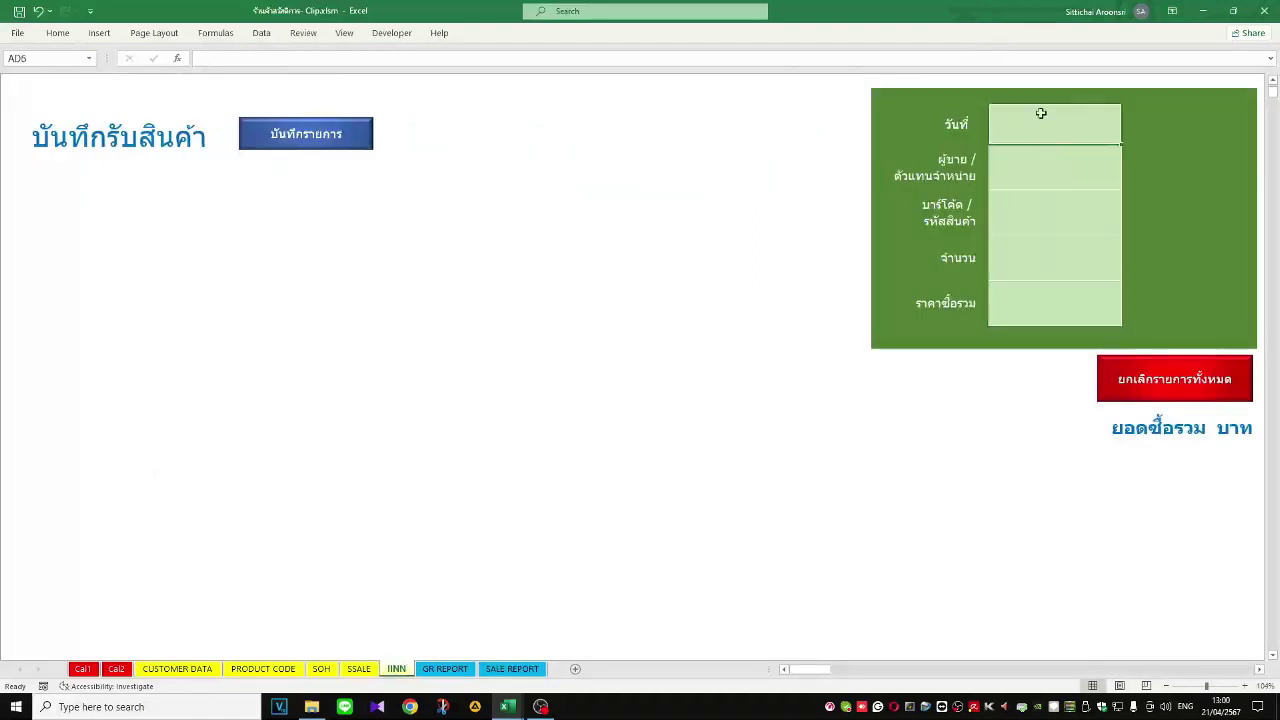
left_click(1072, 177)
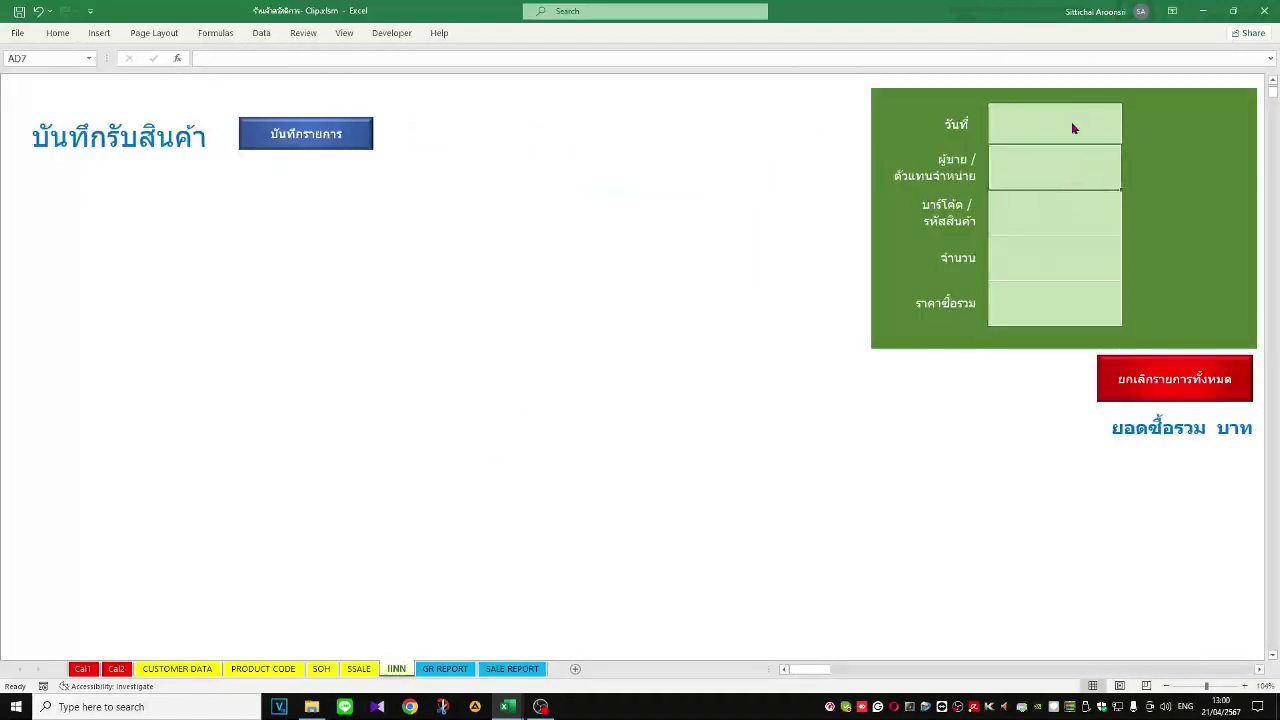
left_click(1043, 137)
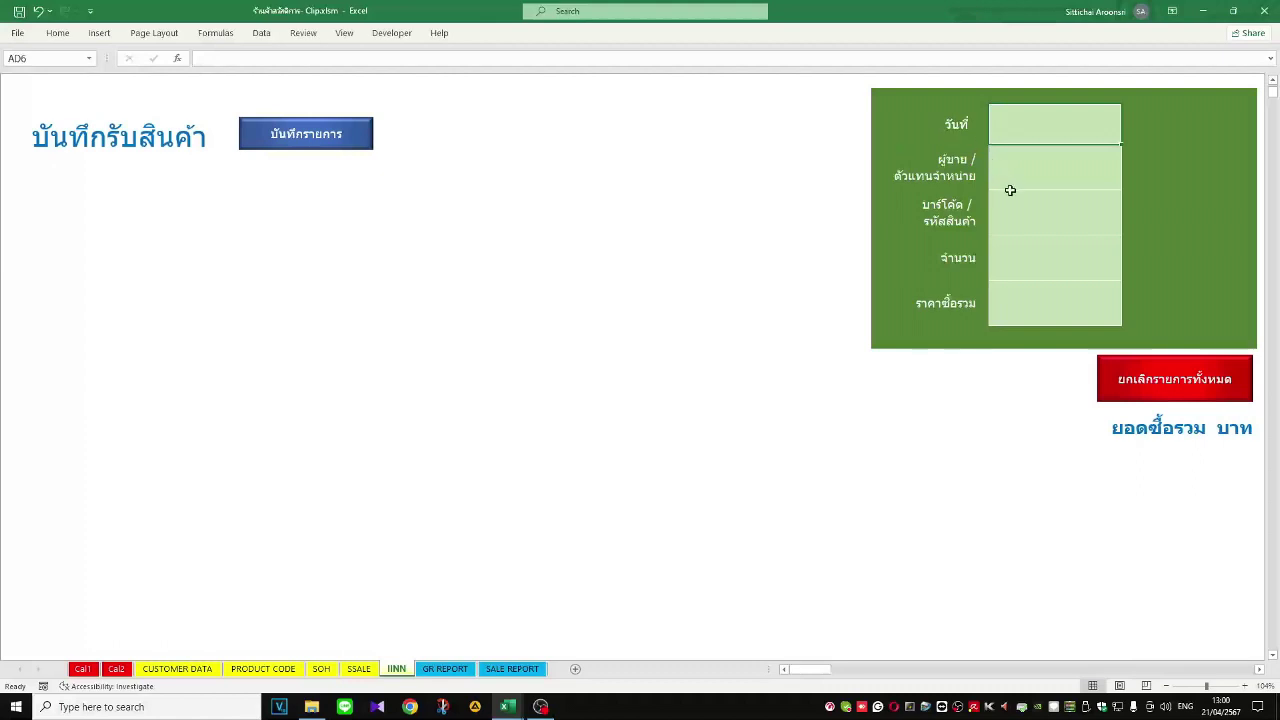
type("20/")
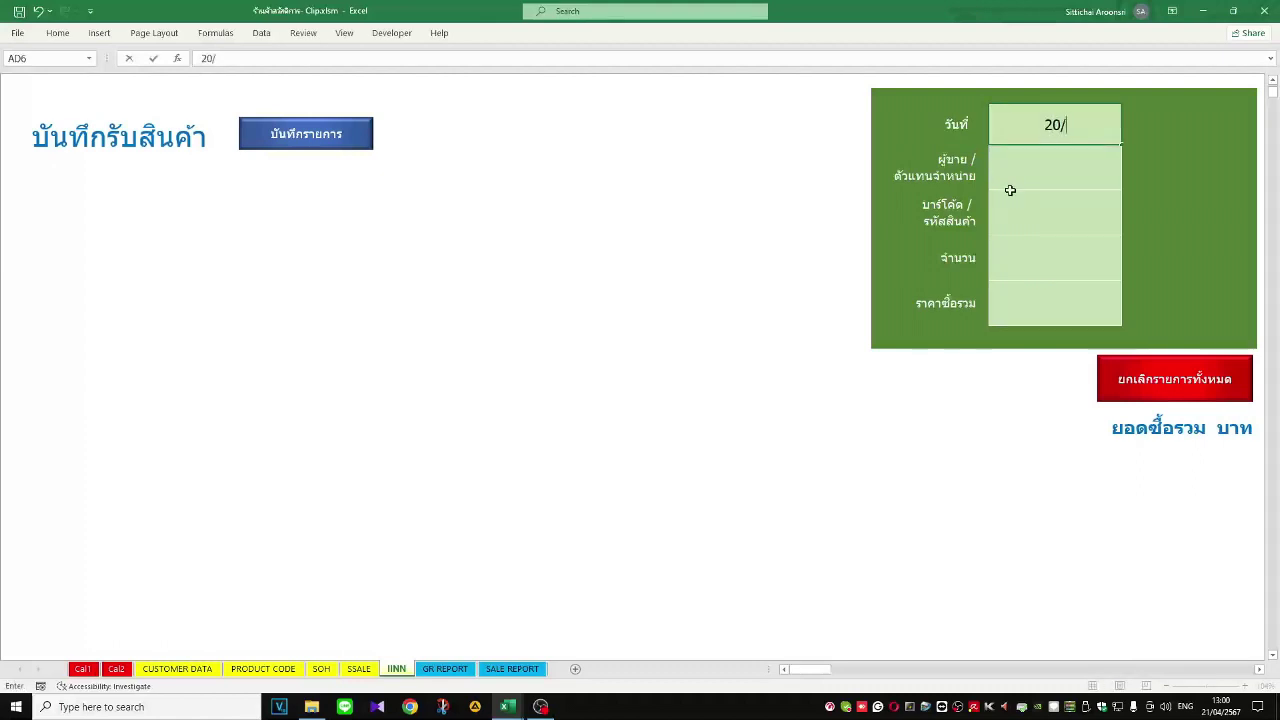
type("4/24")
key("Return")
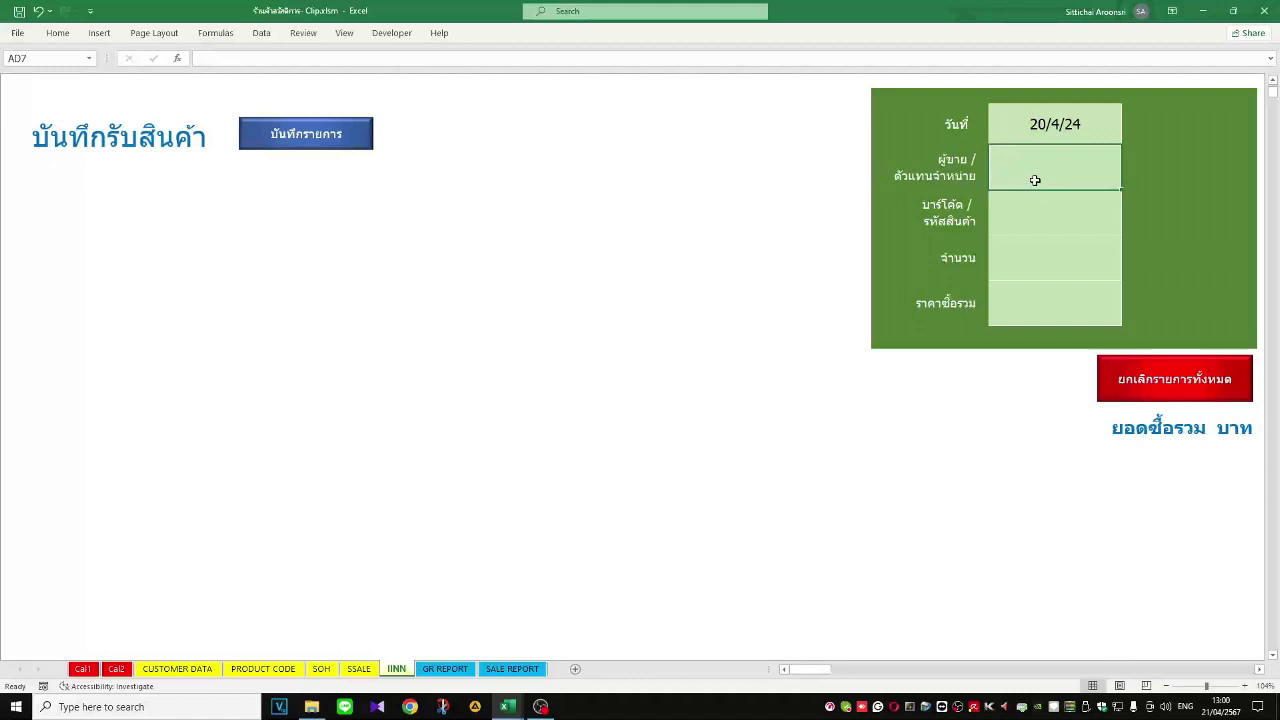
type("MAKRO")
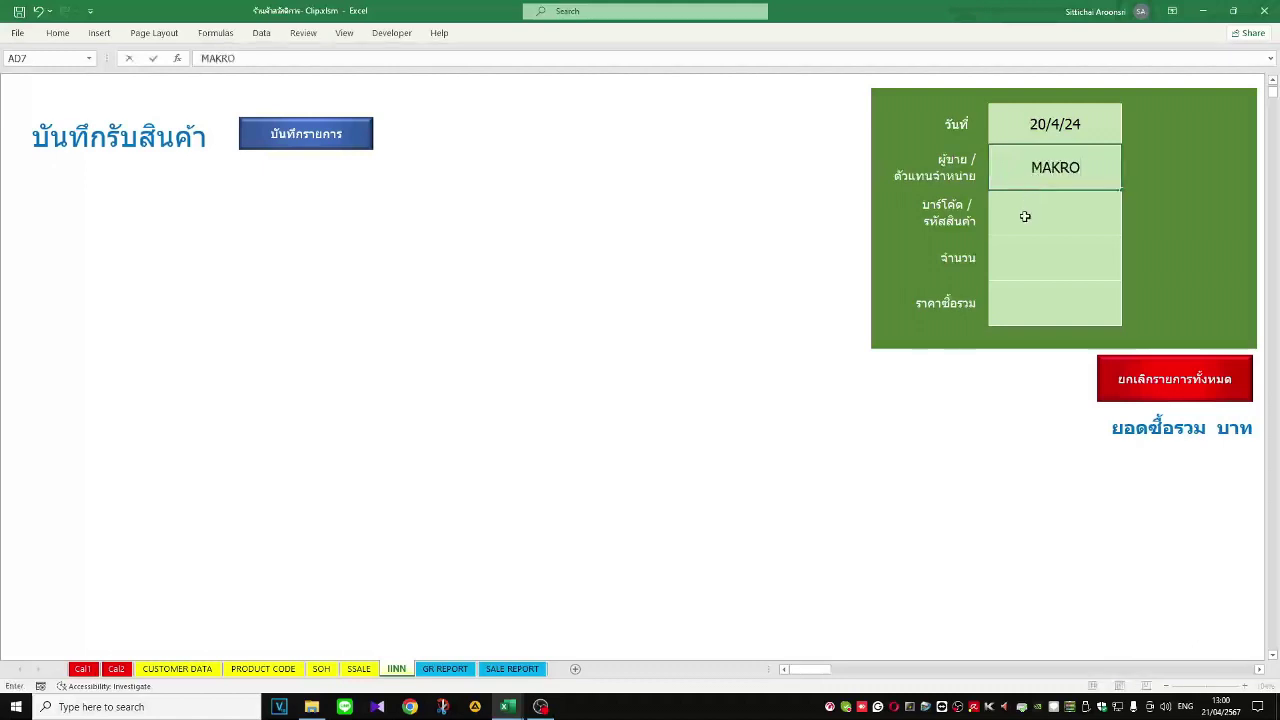
key("Return")
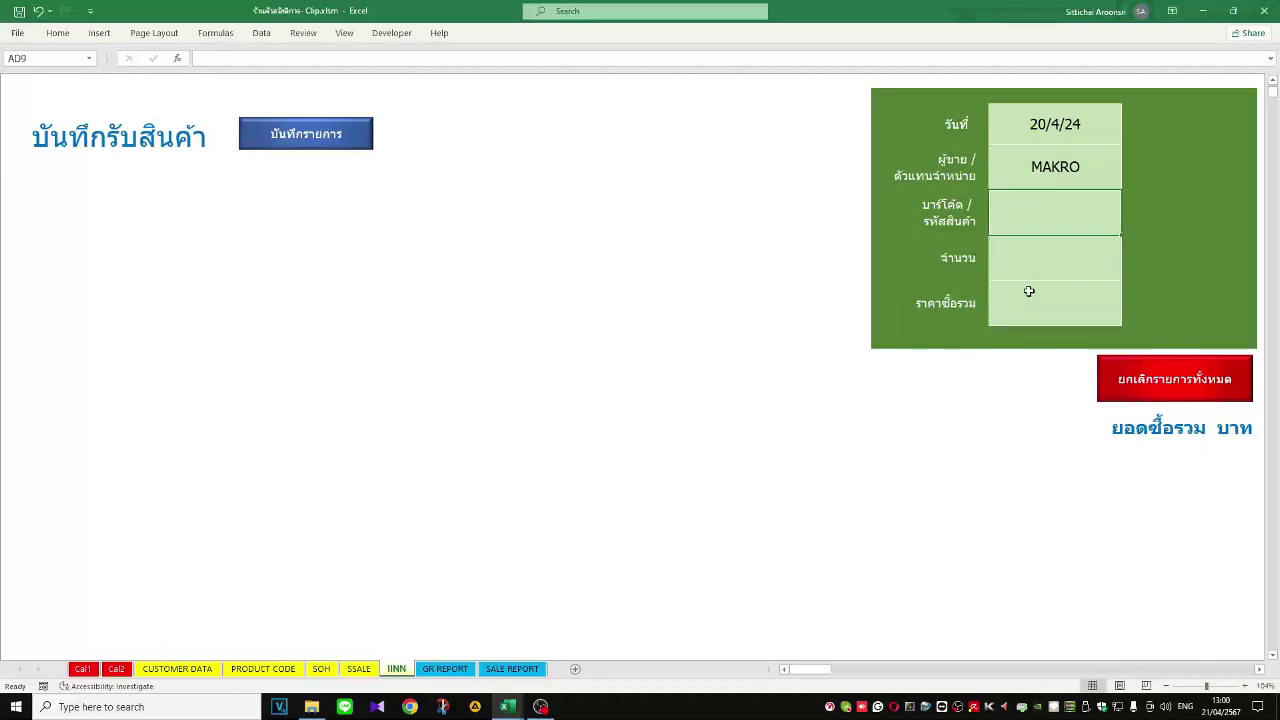
type("8853042000109")
key("Return")
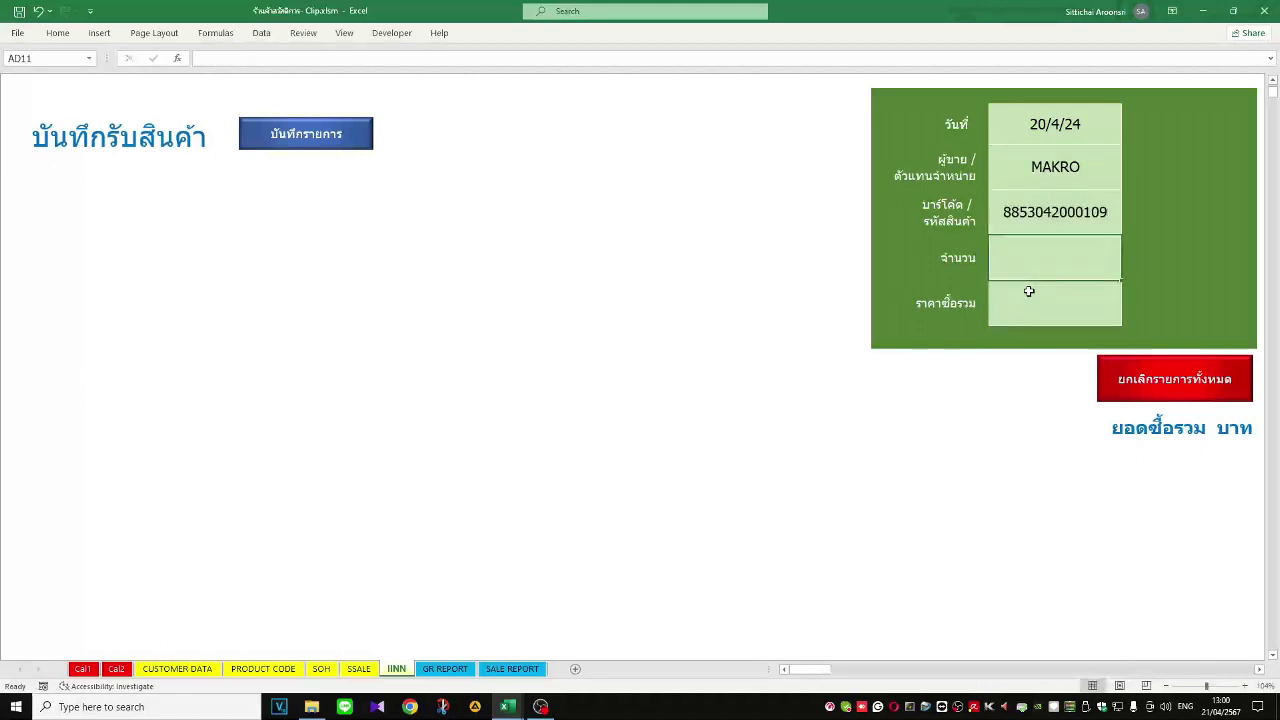
type("12")
key("Return")
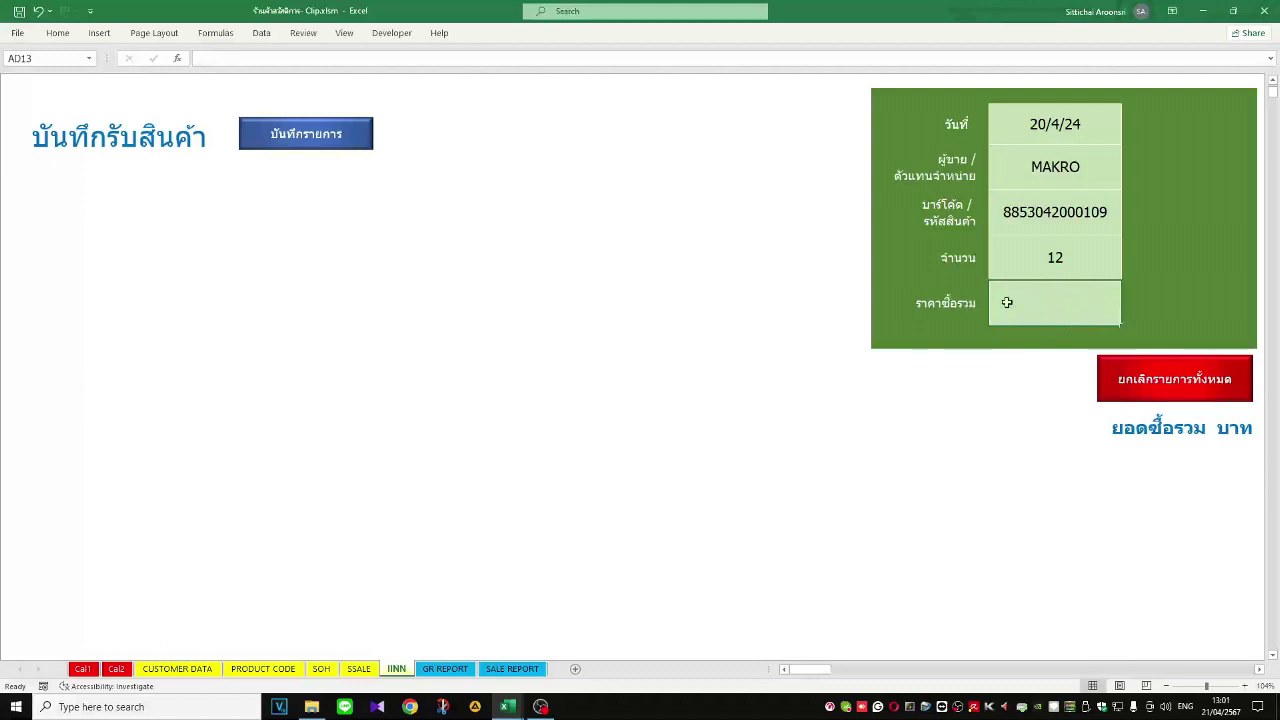
left_click(1010, 258)
left_click(1026, 307)
type("1200")
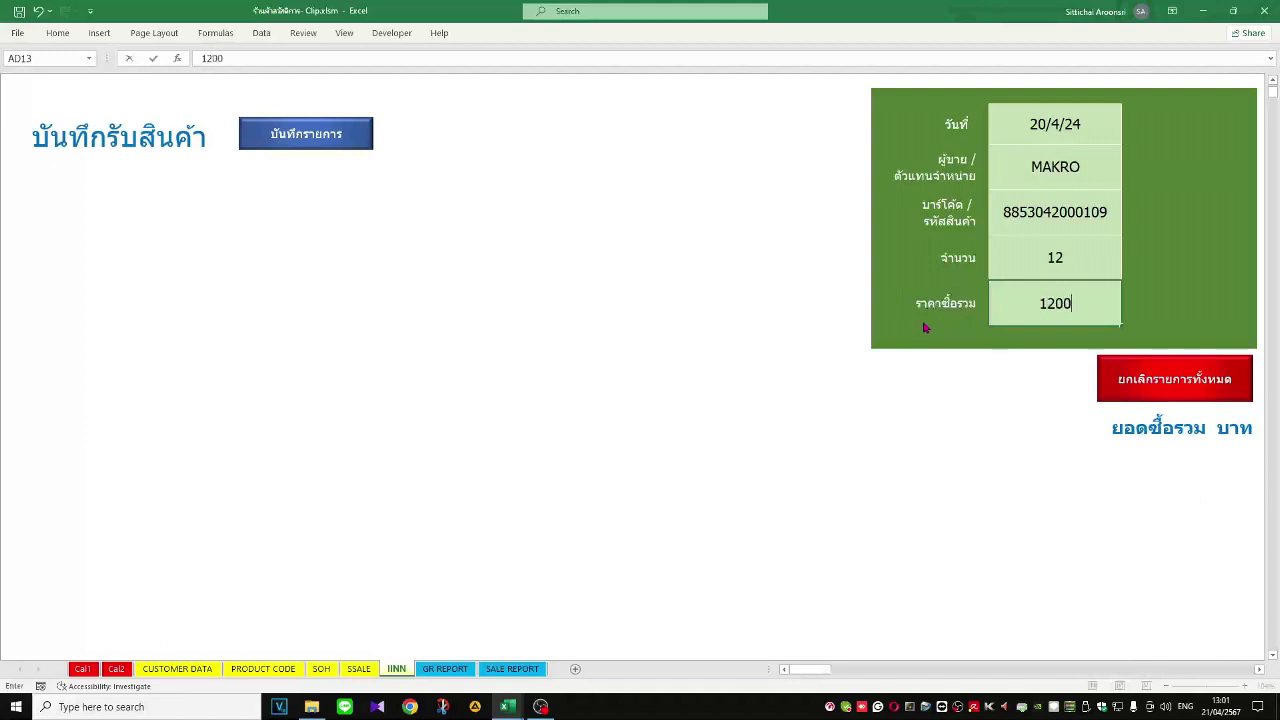
key("Return")
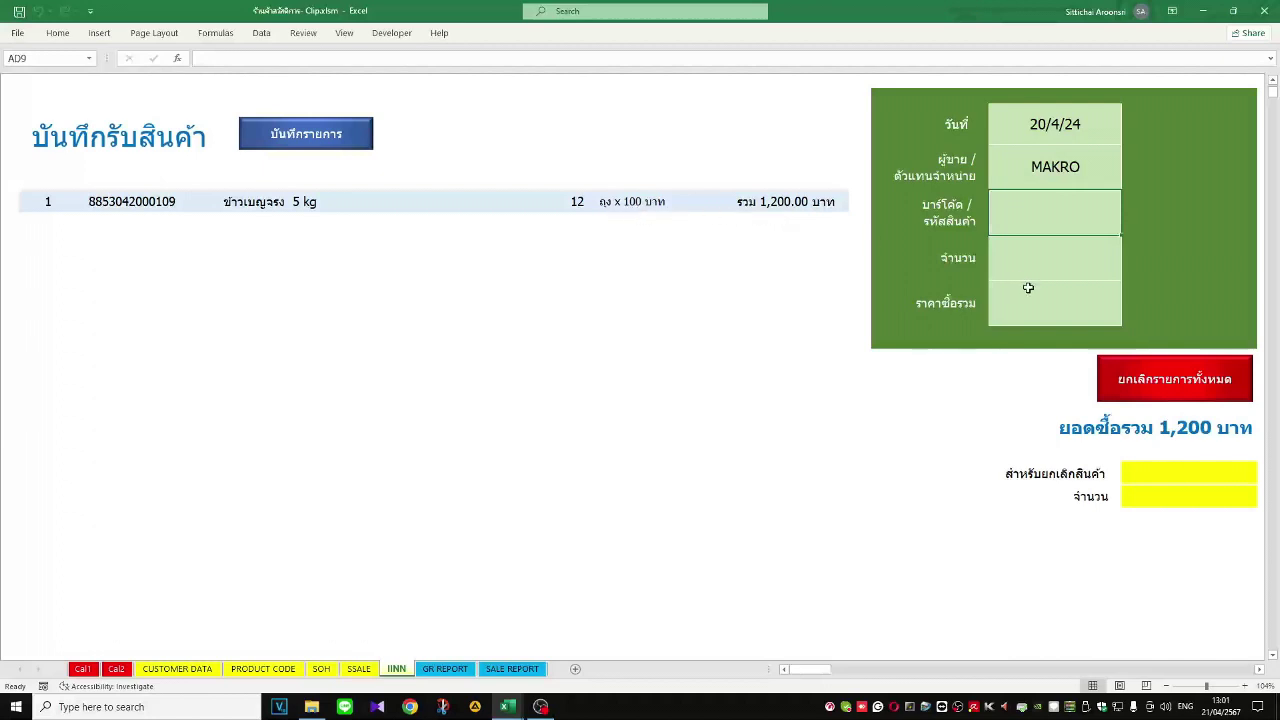
type("8855459001656")
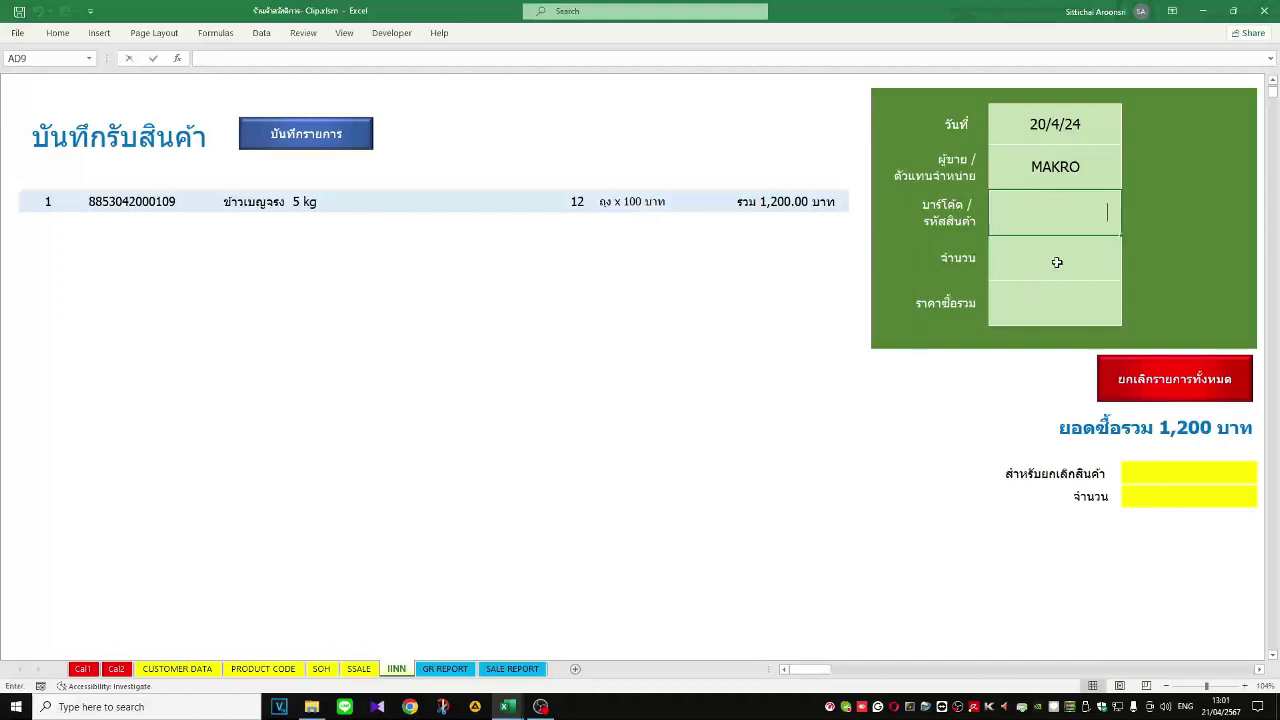
key("Return")
type("10")
key("Return")
type("57")
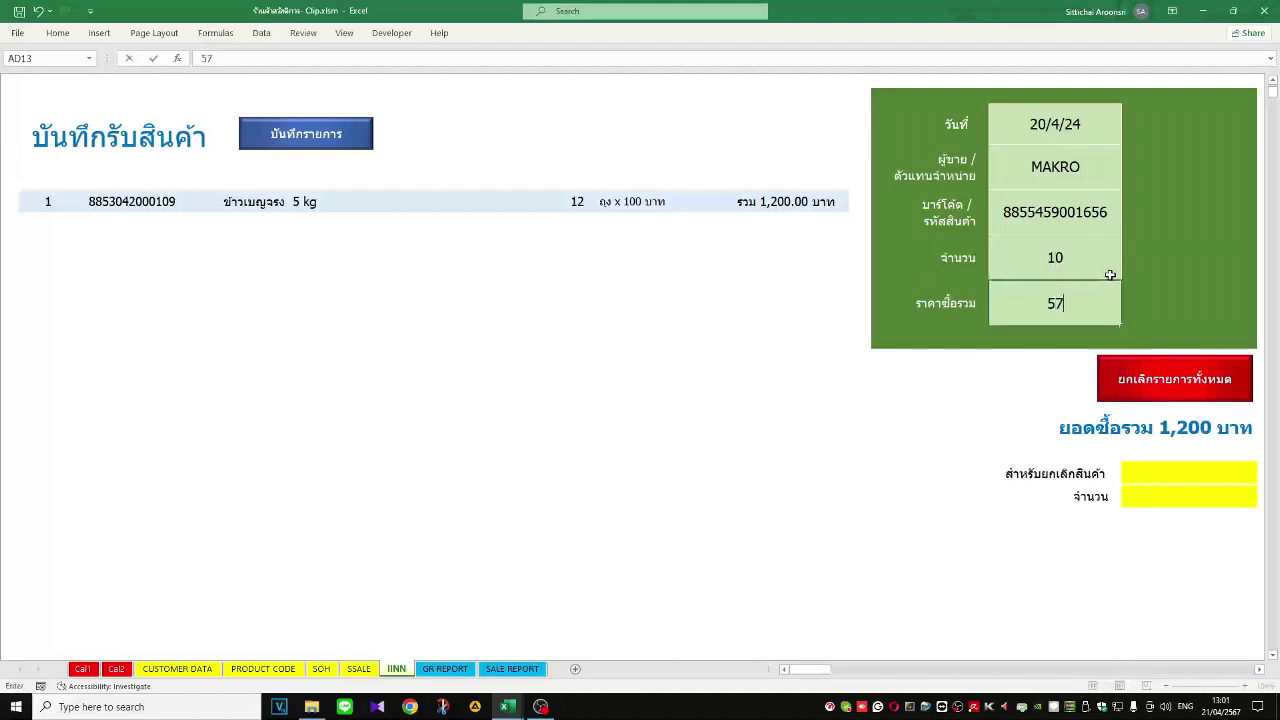
type("0")
key("Return")
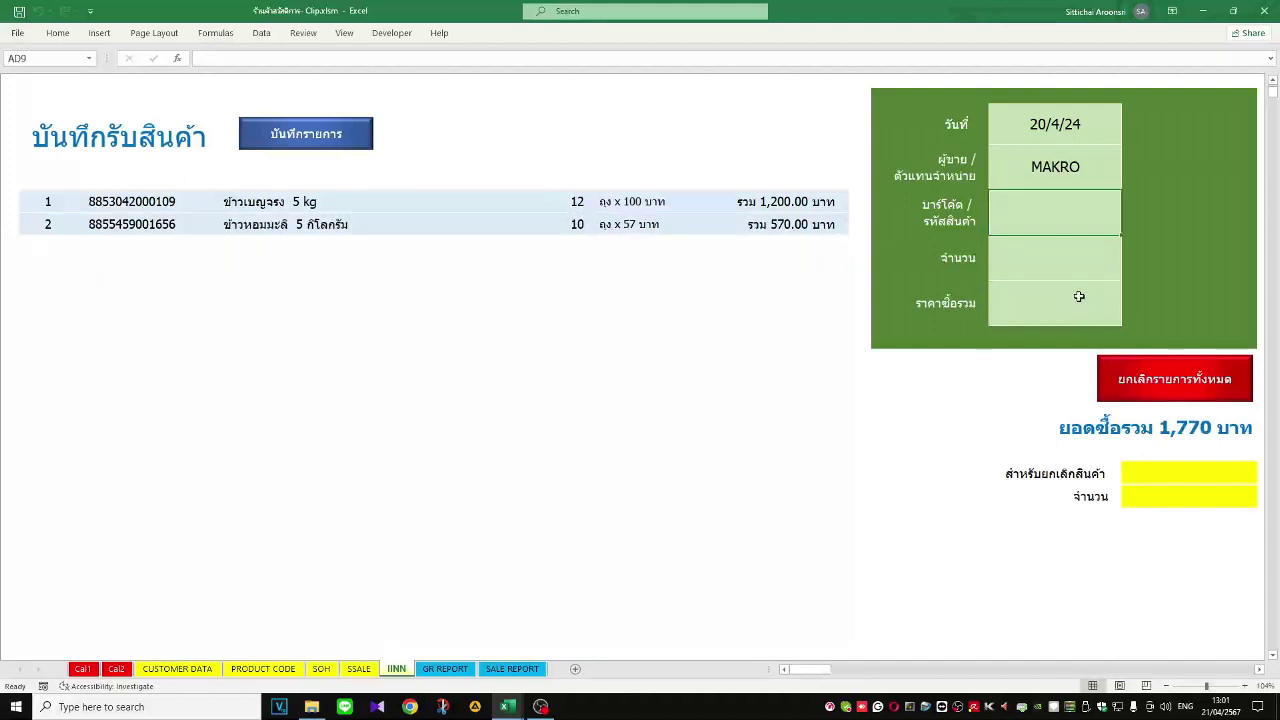
type("8851990201005")
key("Return")
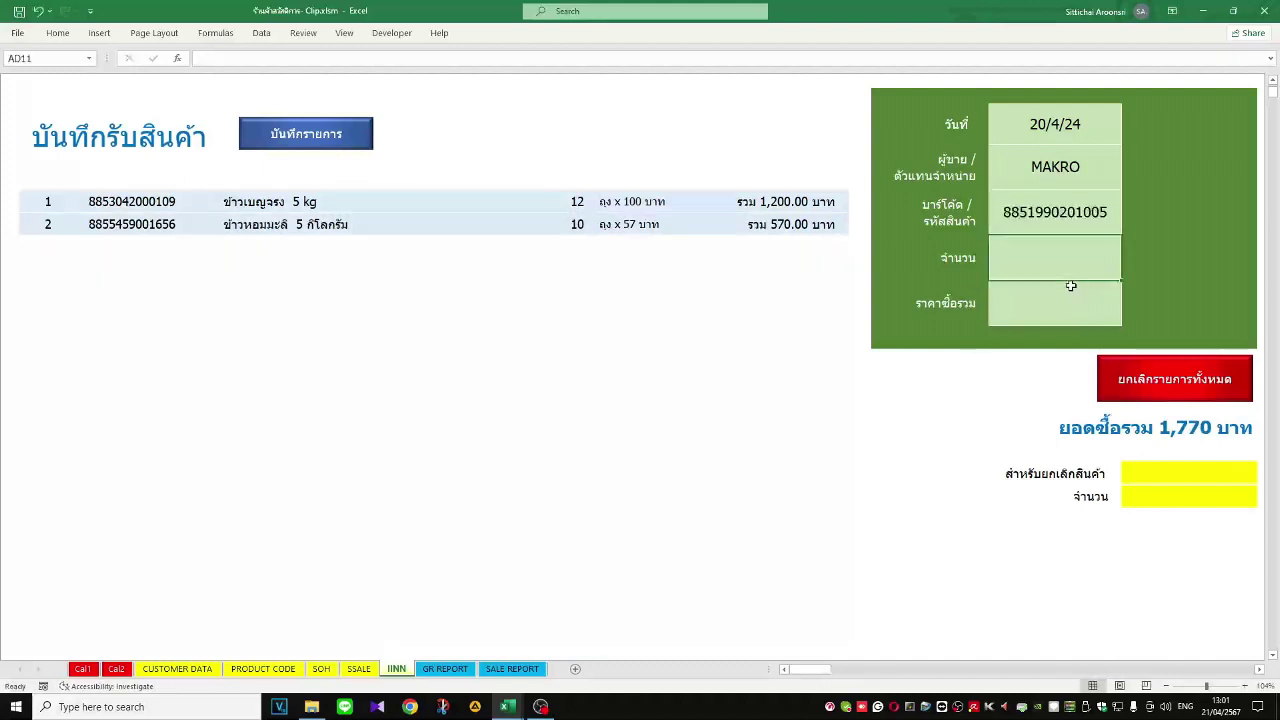
type("120")
key("Return")
type("1")
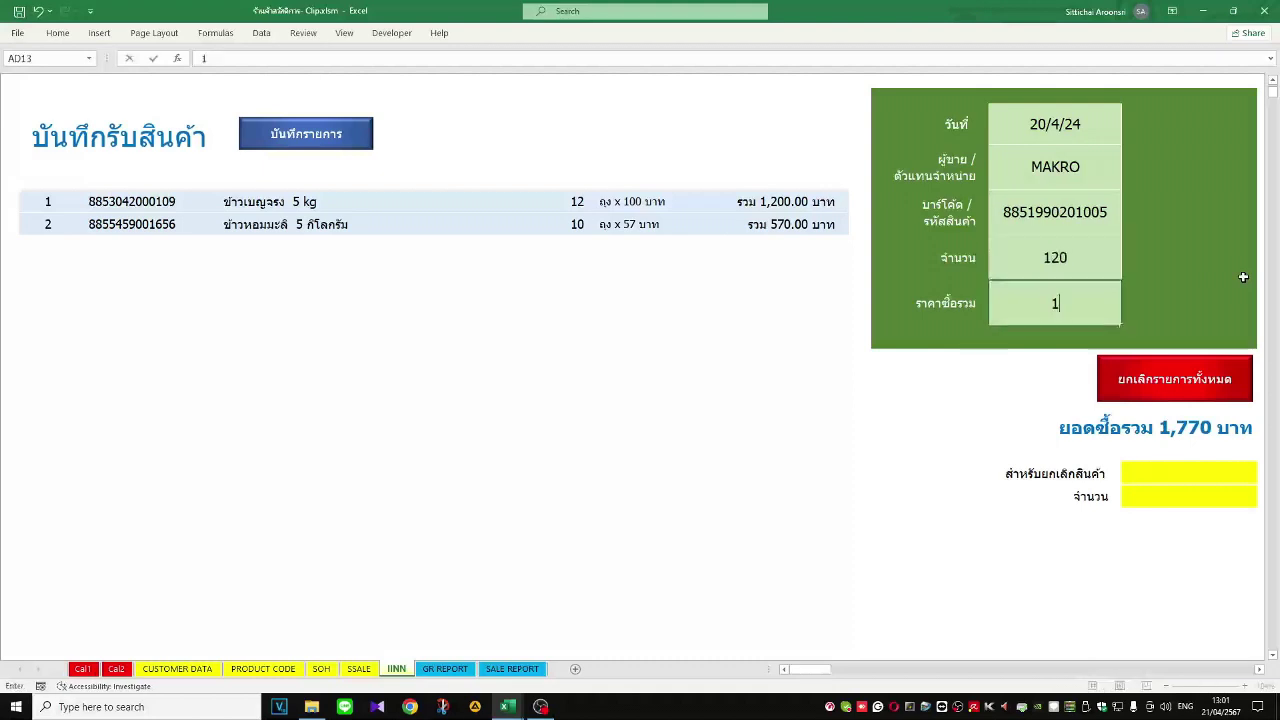
type(",200")
key("Return")
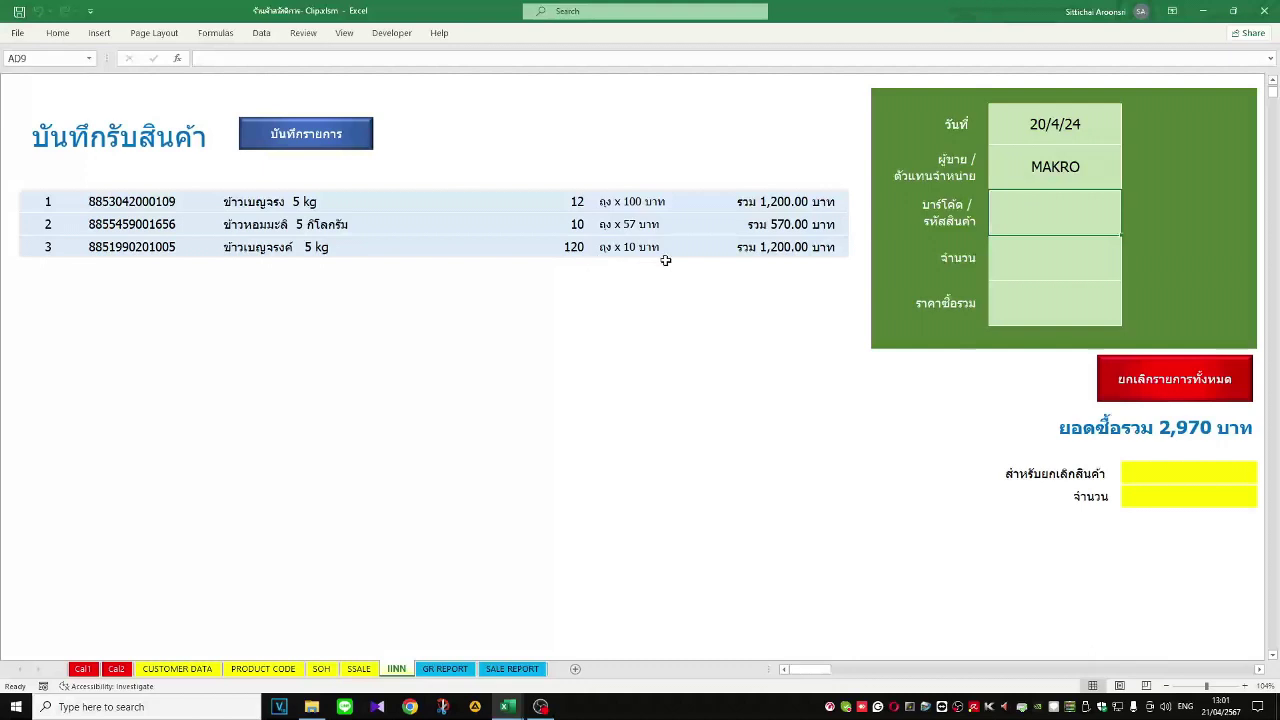
left_click(1174, 472)
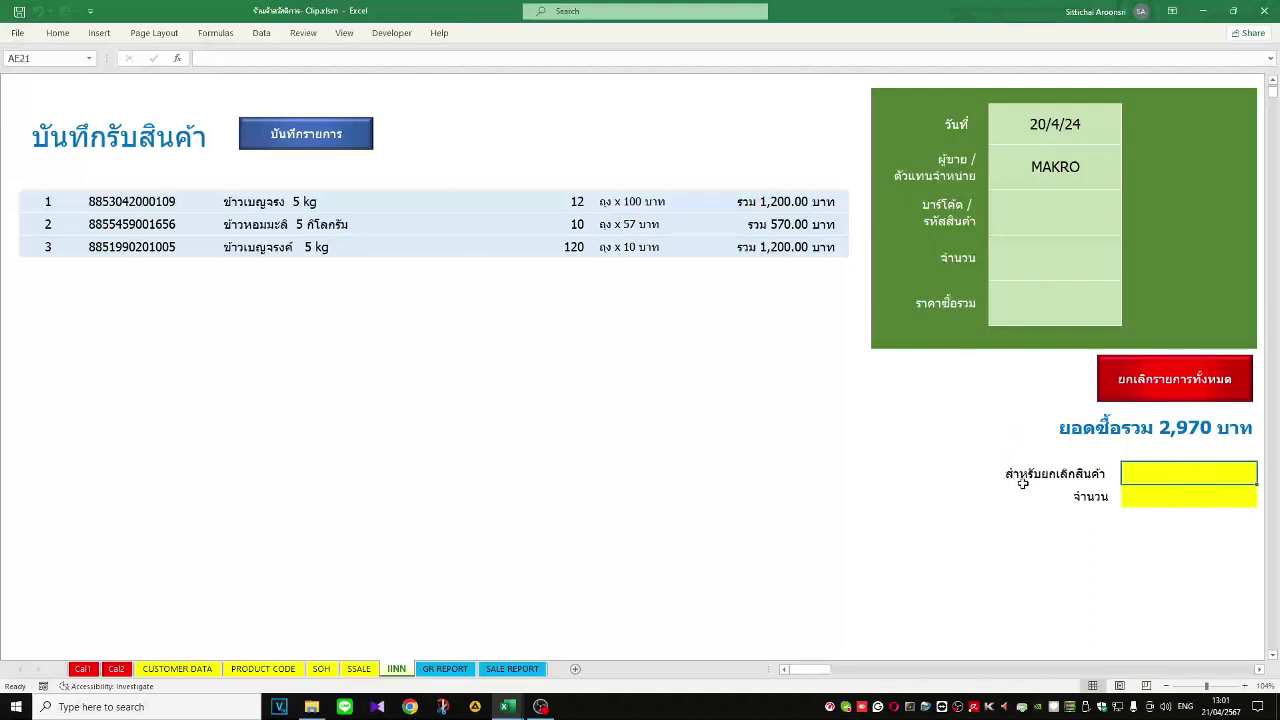
left_click(567, 266)
left_click(578, 252)
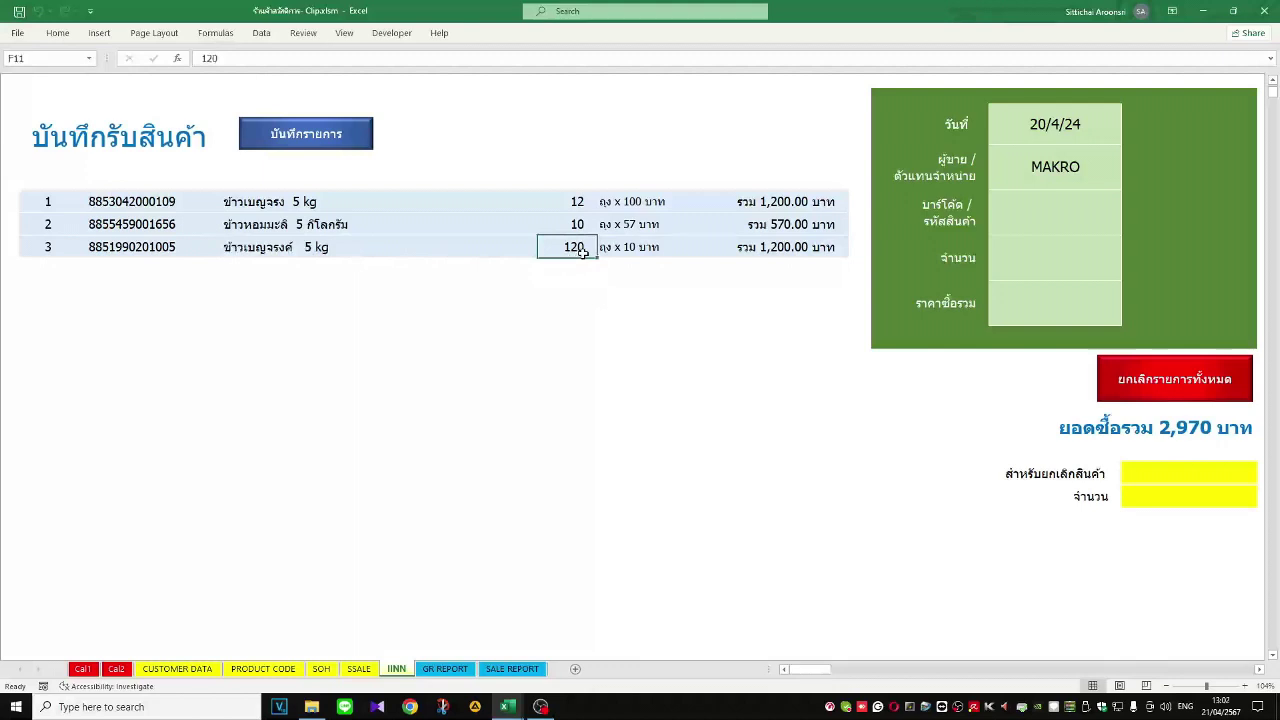
left_click(1180, 474)
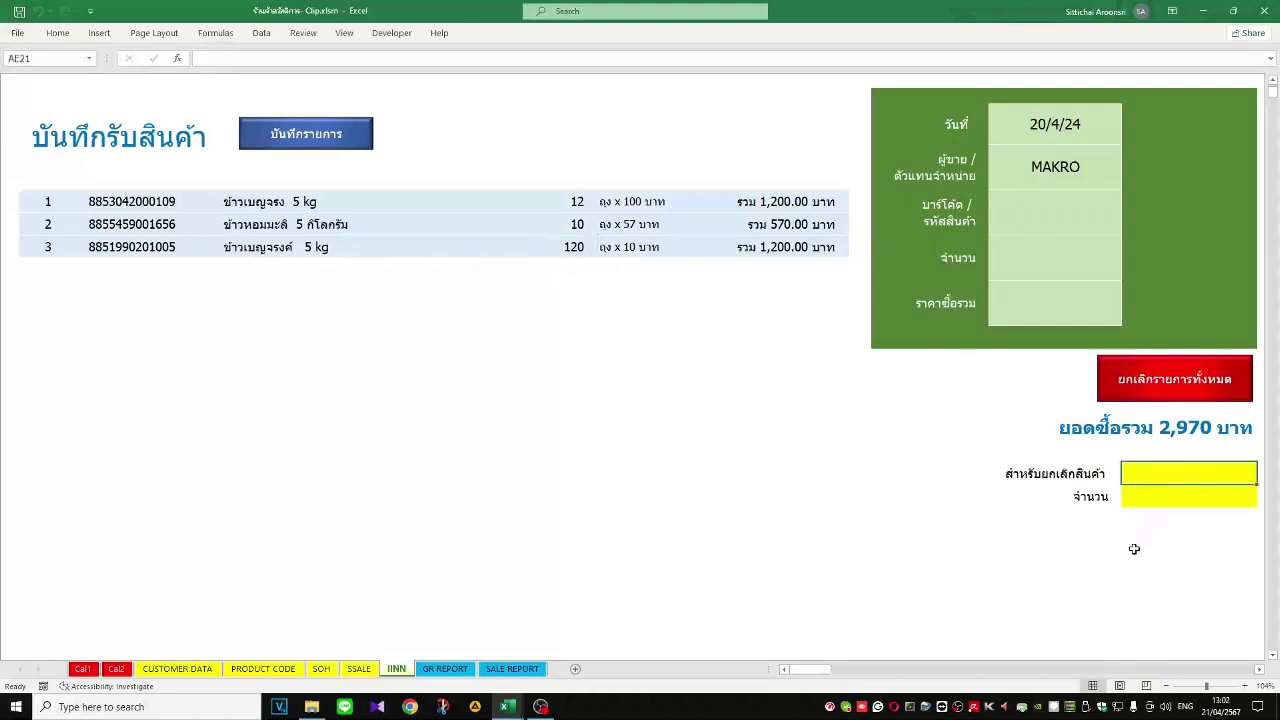
type("8851990201005")
key("Return")
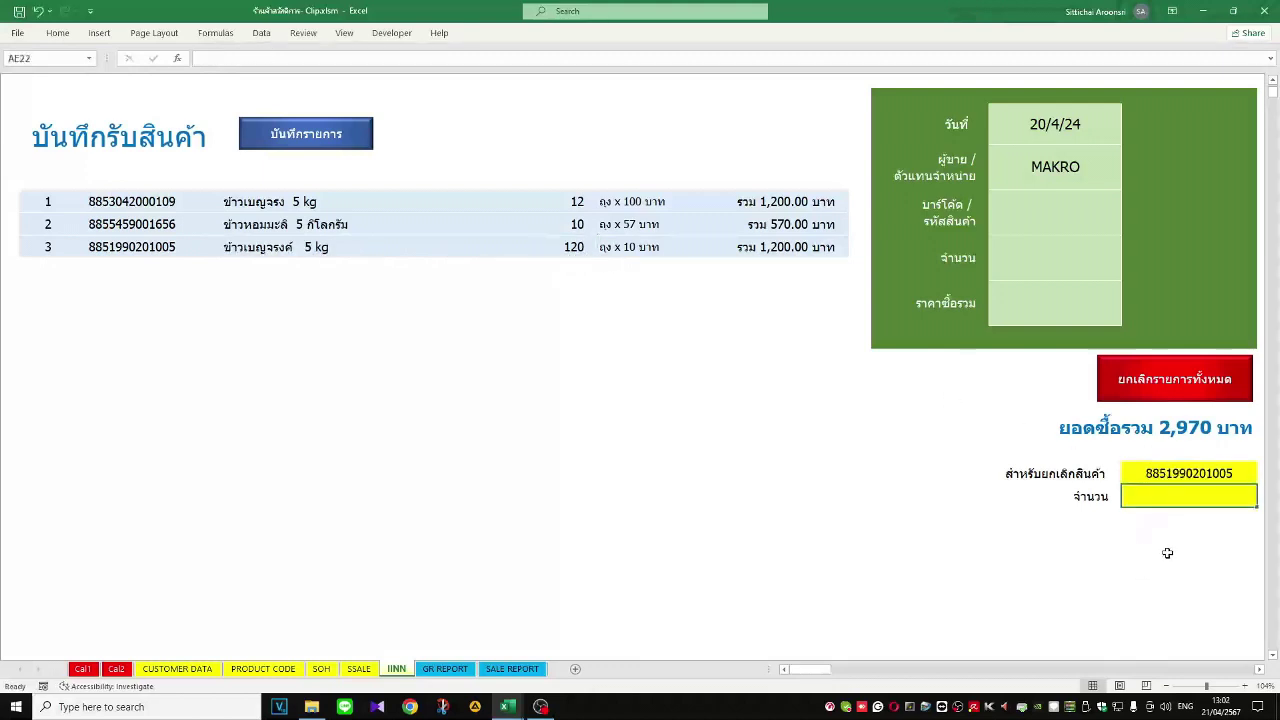
type("100")
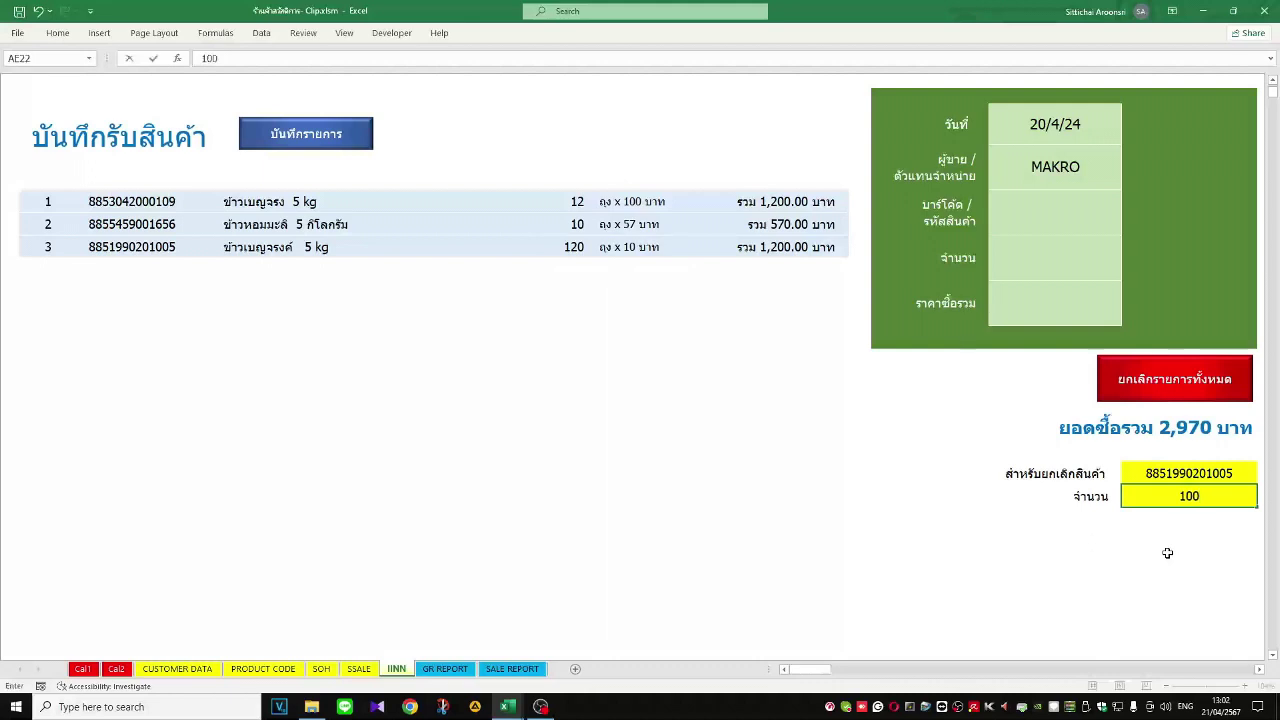
key("Return")
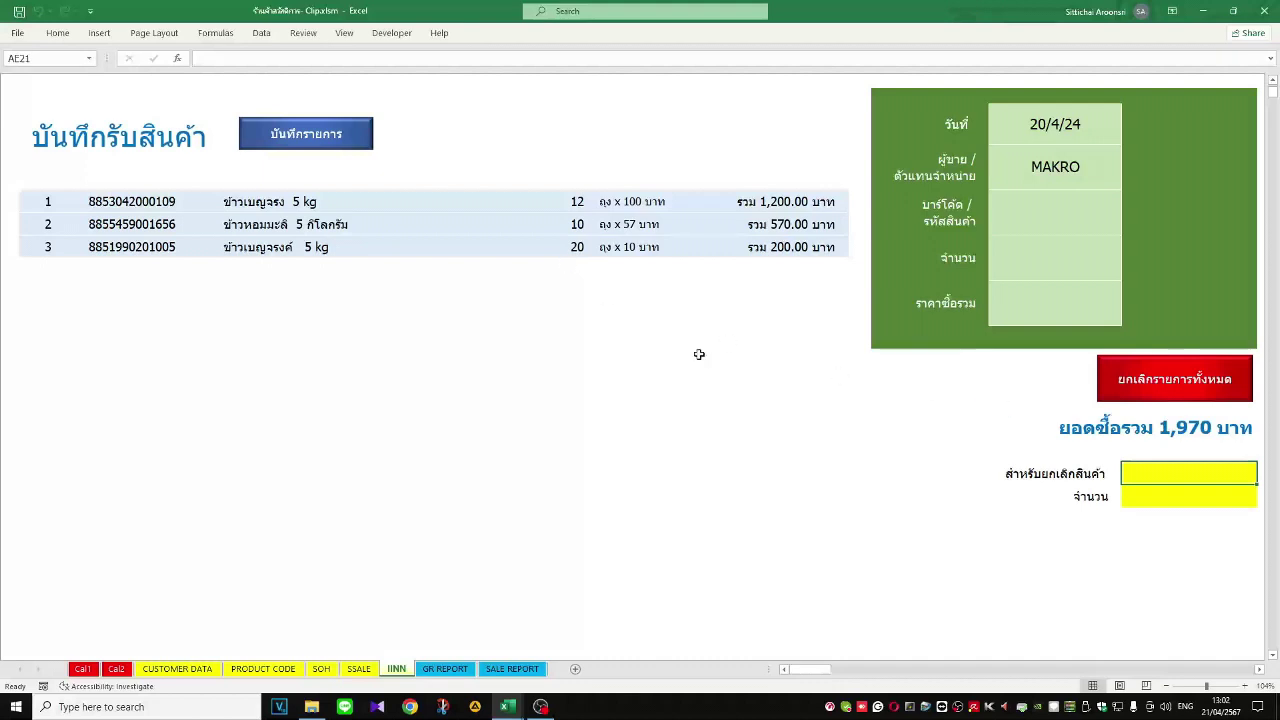
Step: Save the goods receipt and check the SOH stock balances and the received items in the GR REPORT sheet
left_click(315, 145)
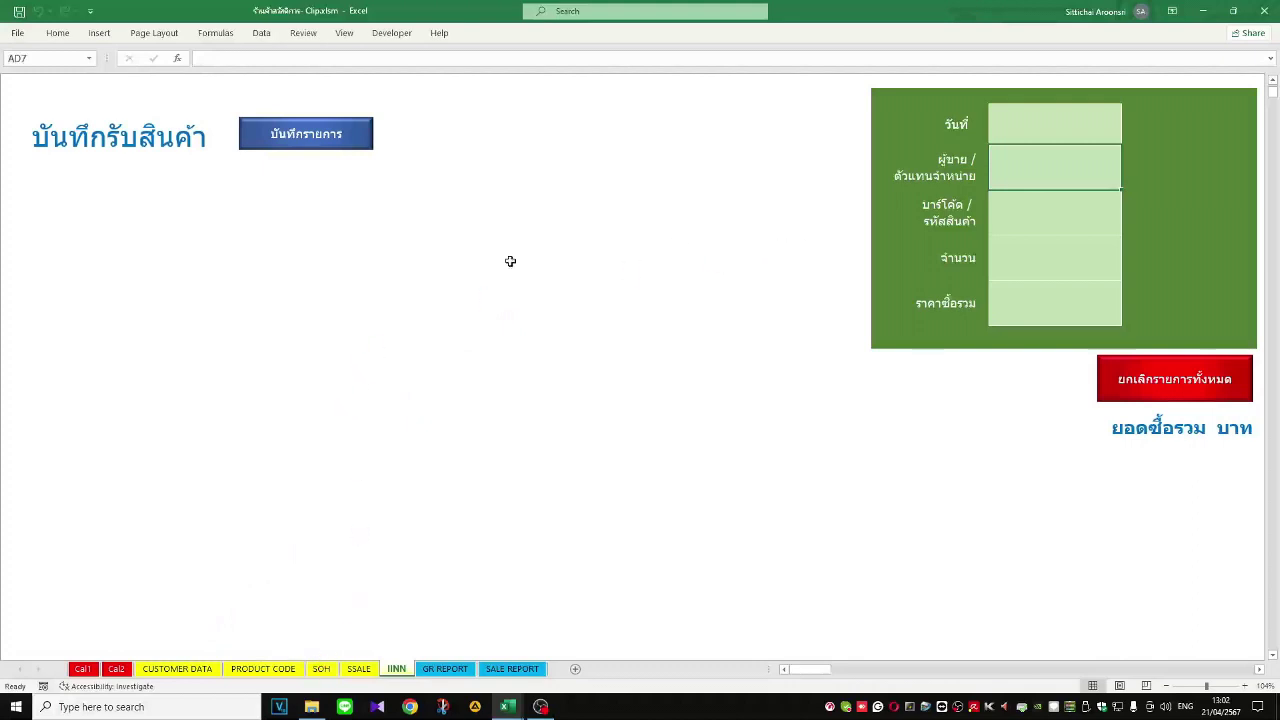
left_click(321, 669)
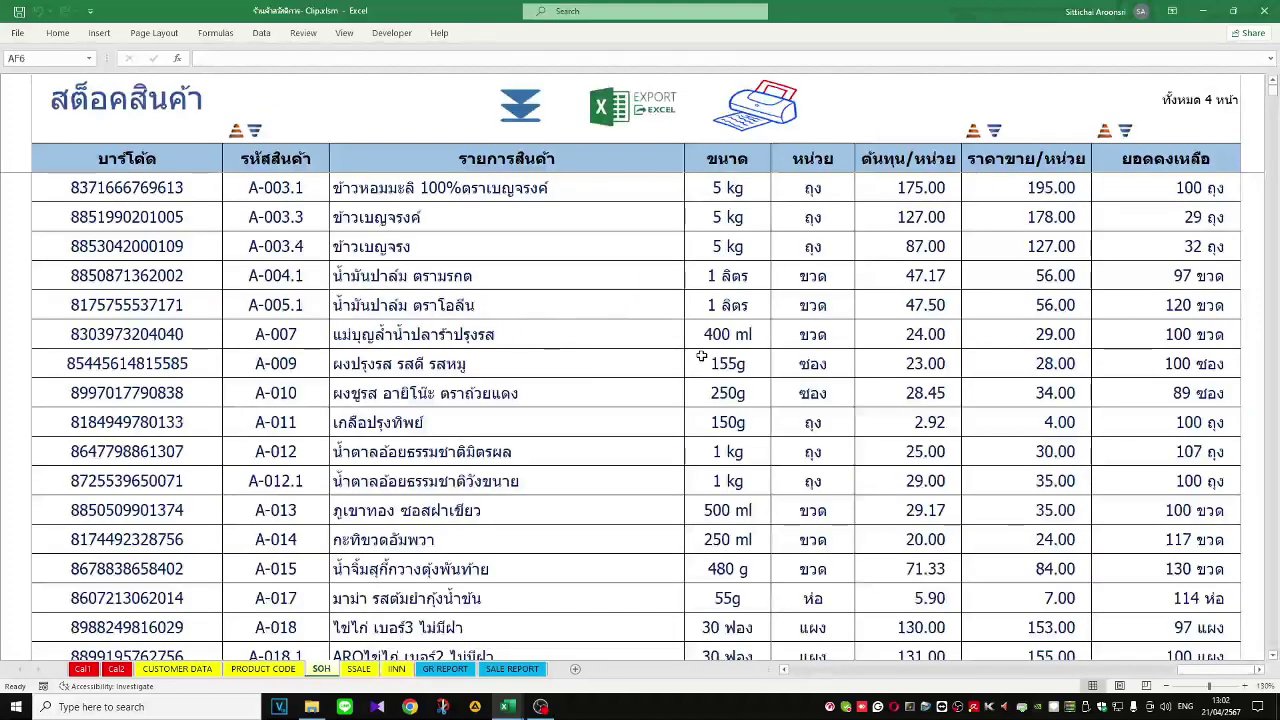
left_click(444, 669)
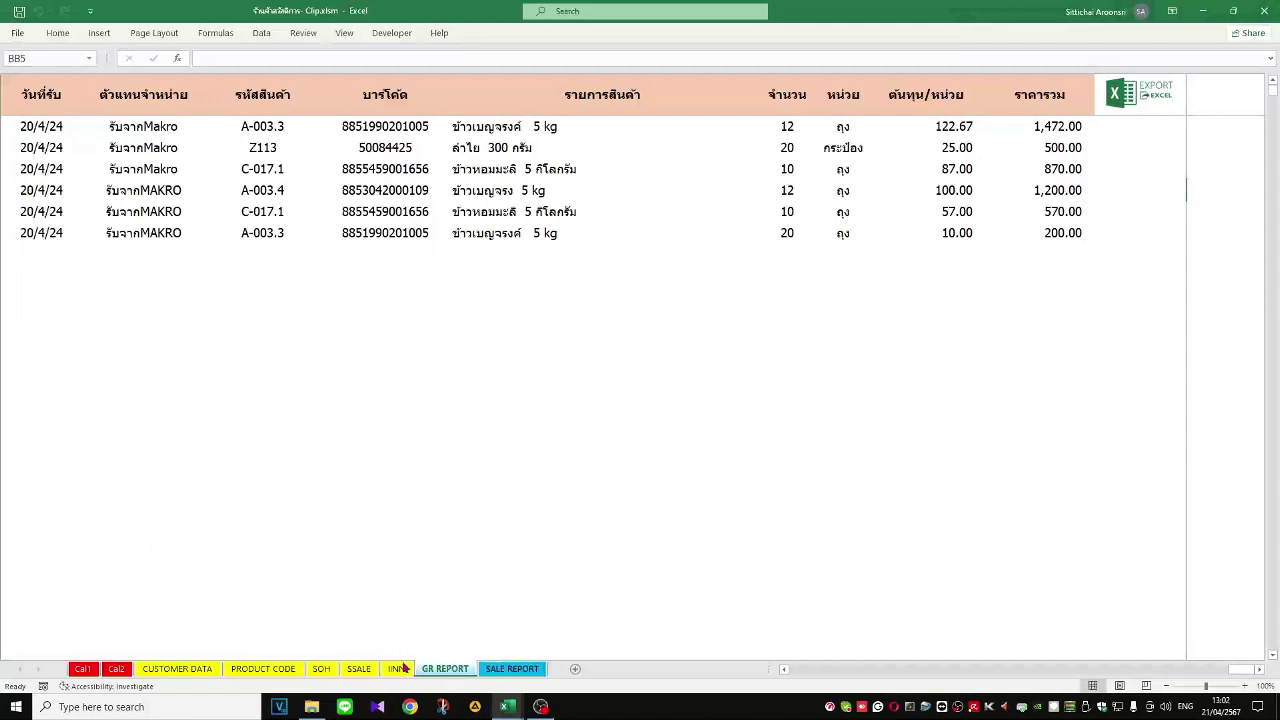
Step: Enter the date 15/04/2024 in cell E744 of the Cal2 sheet, below the last period-end date
left_click(358, 669)
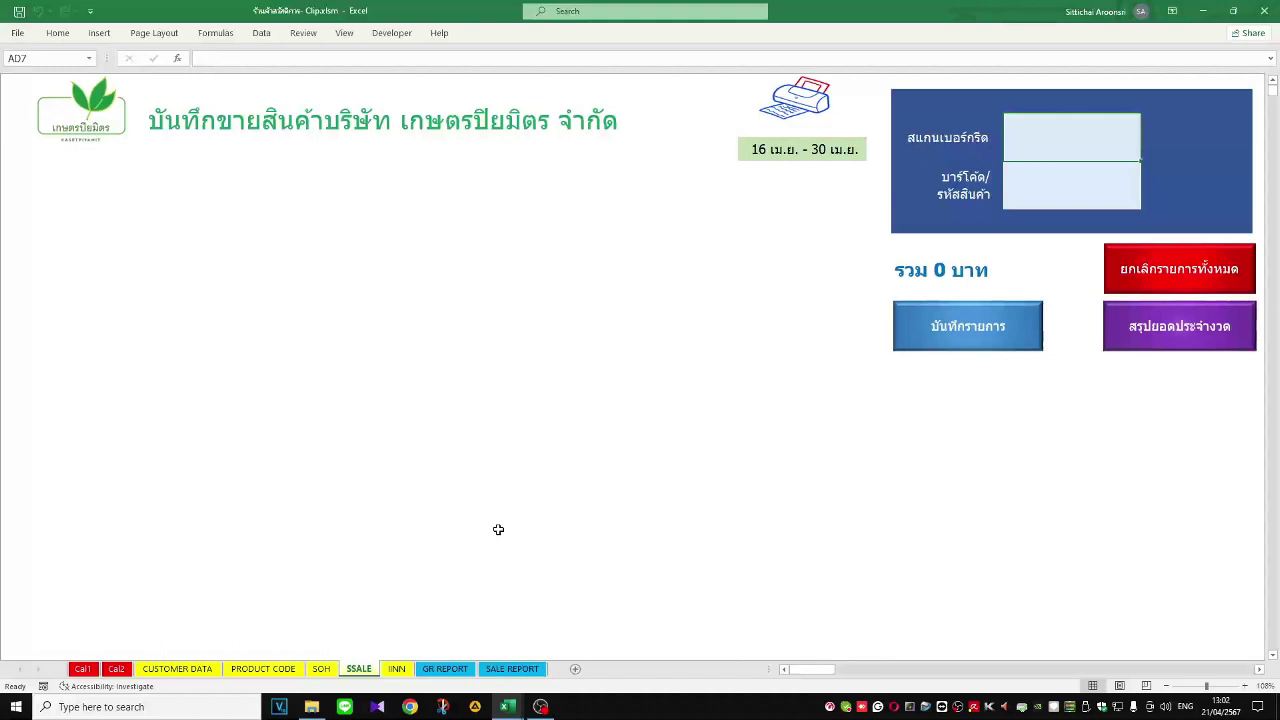
left_click(116, 669)
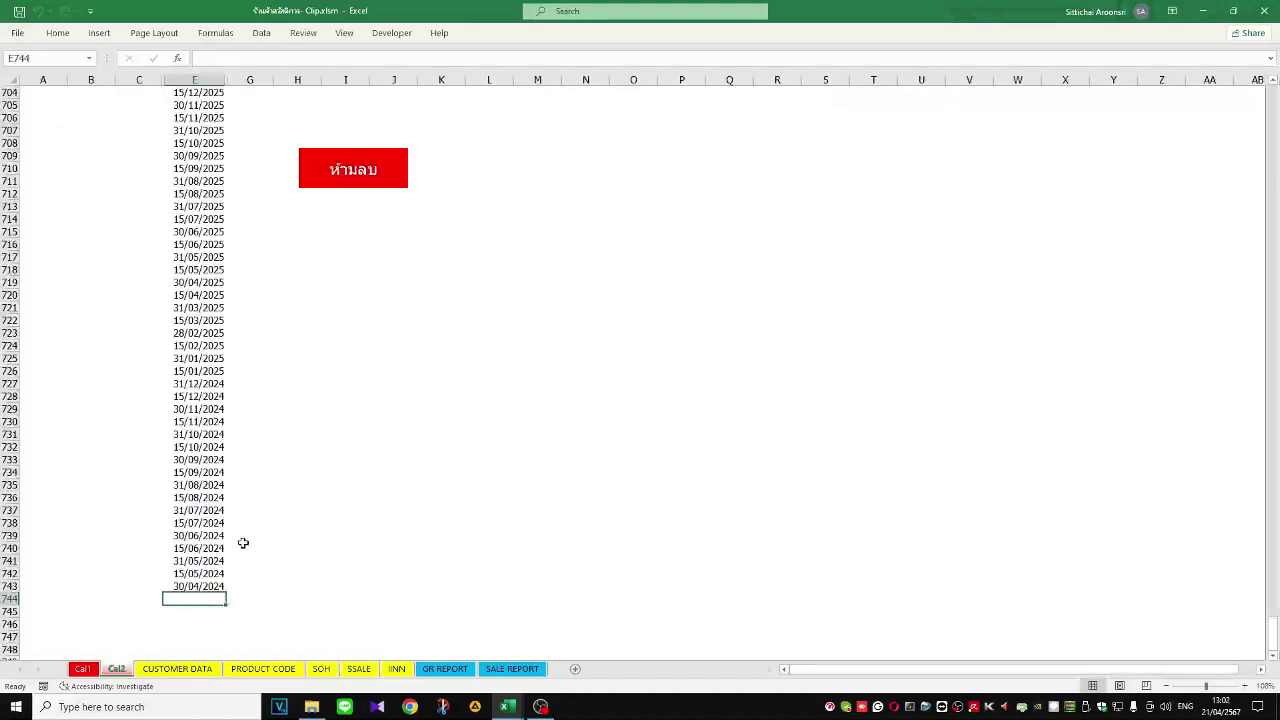
scroll(240, 520, "down", 1)
left_click(178, 586)
left_click(220, 563)
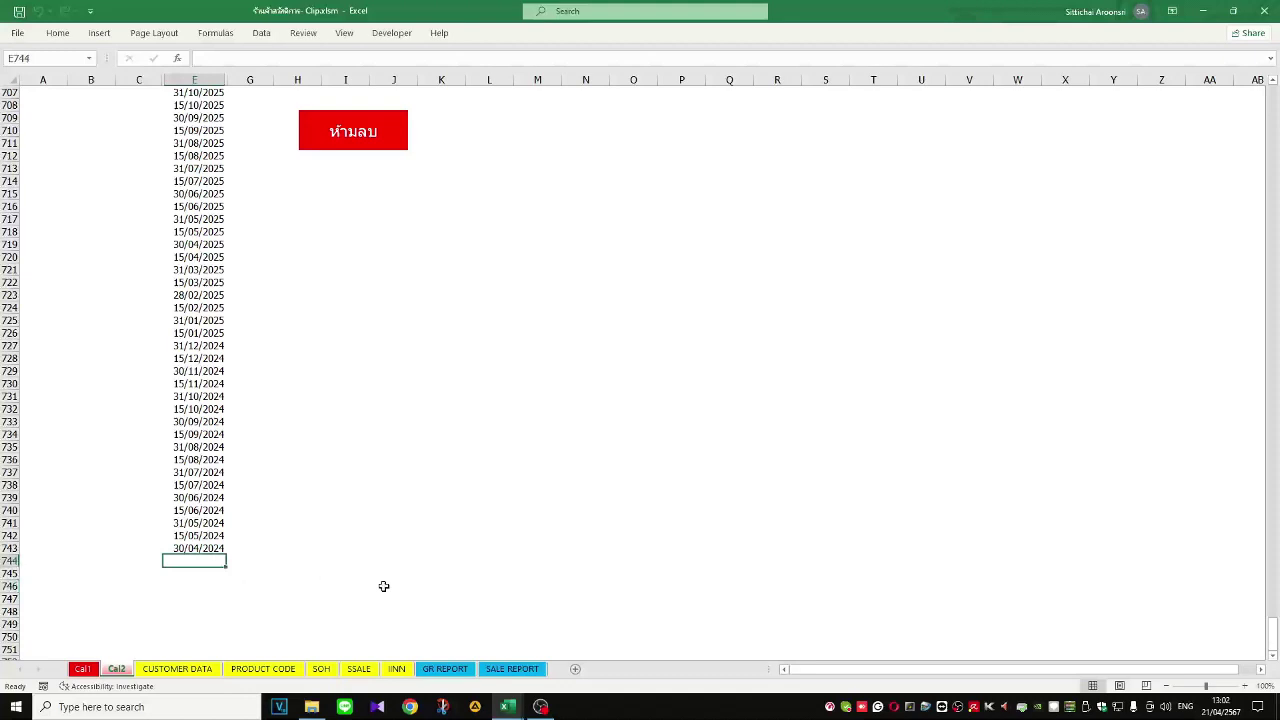
type("15/04/2024")
key("Return")
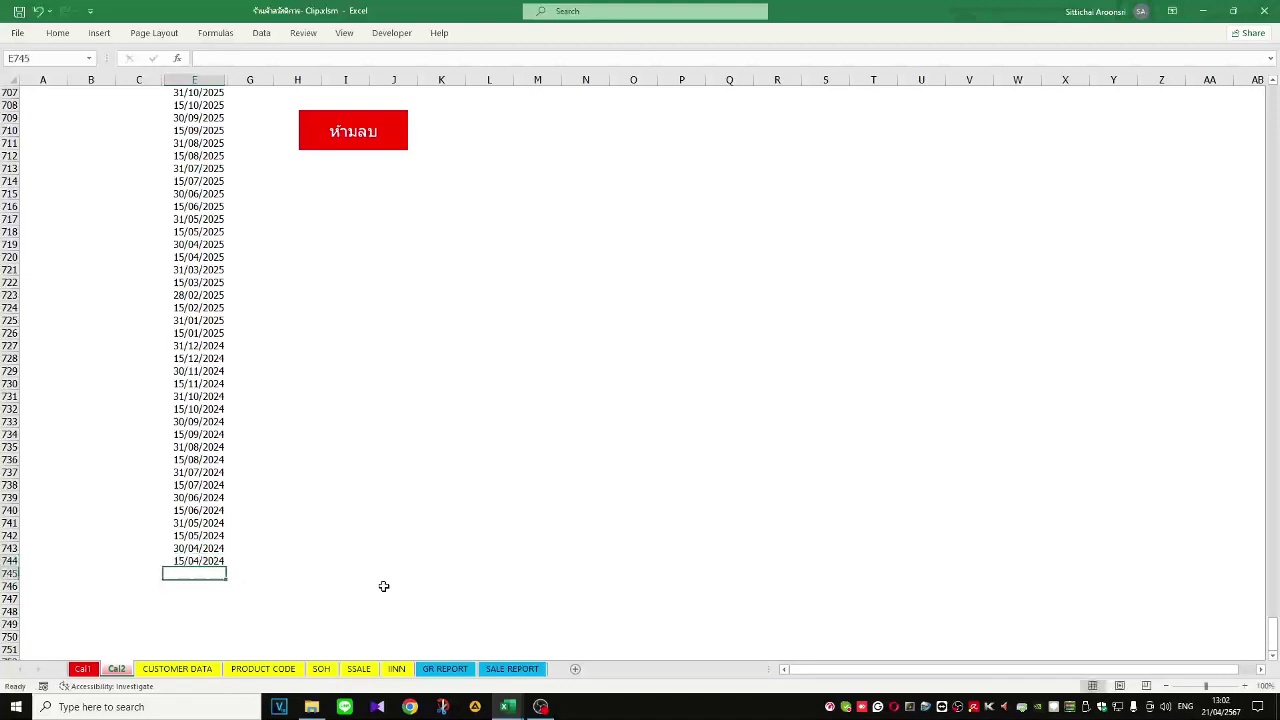
Step: Check how the SSALE and IINN sheets respond to the added period-end date
left_click(358, 668)
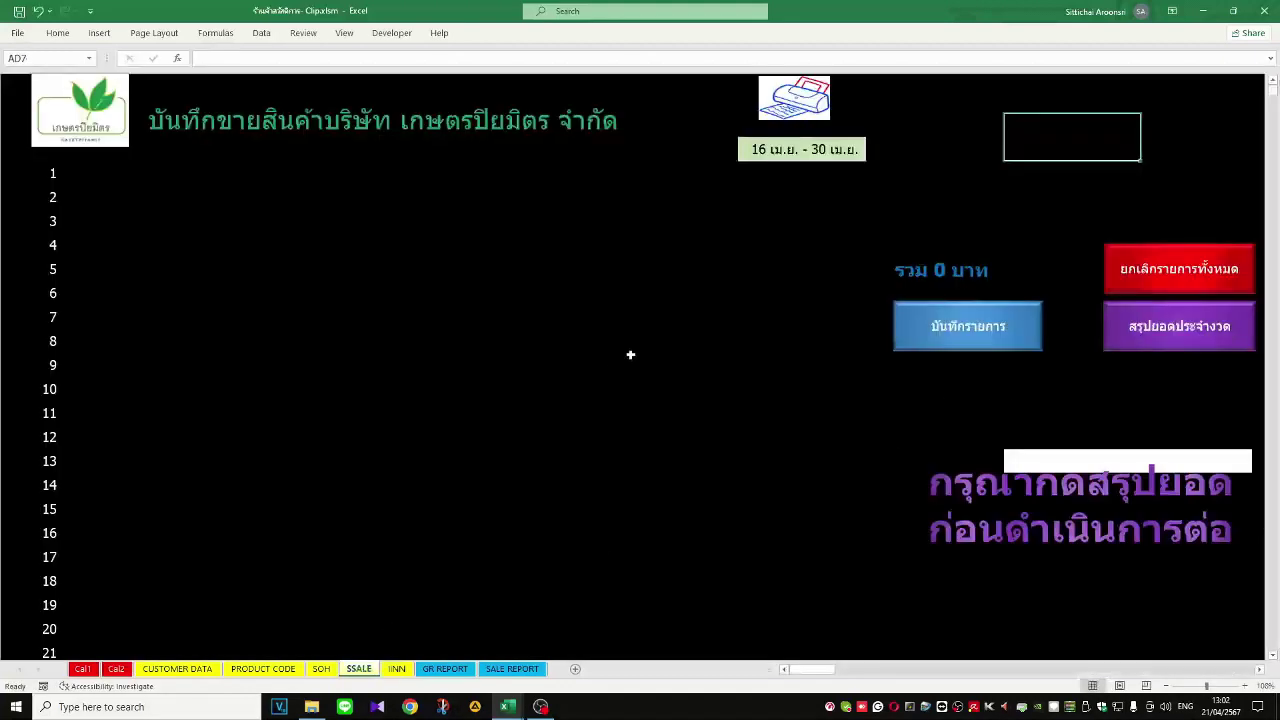
left_click(397, 668)
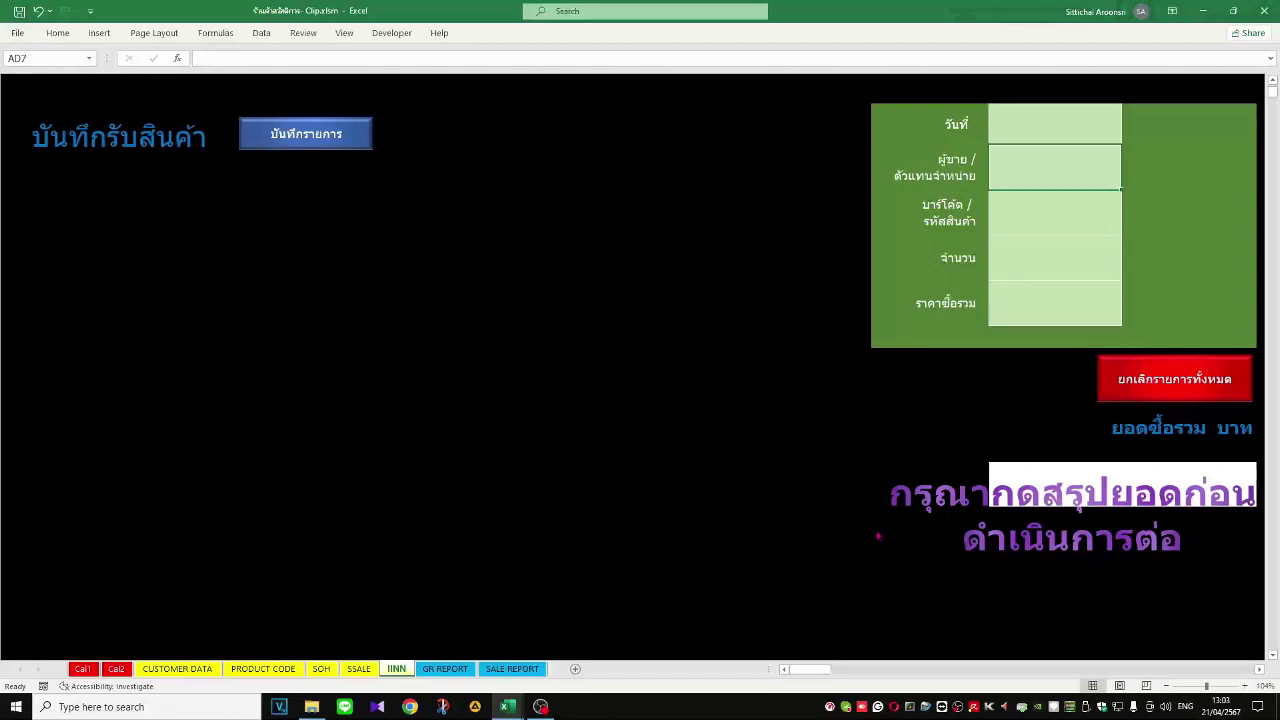
left_click(362, 670)
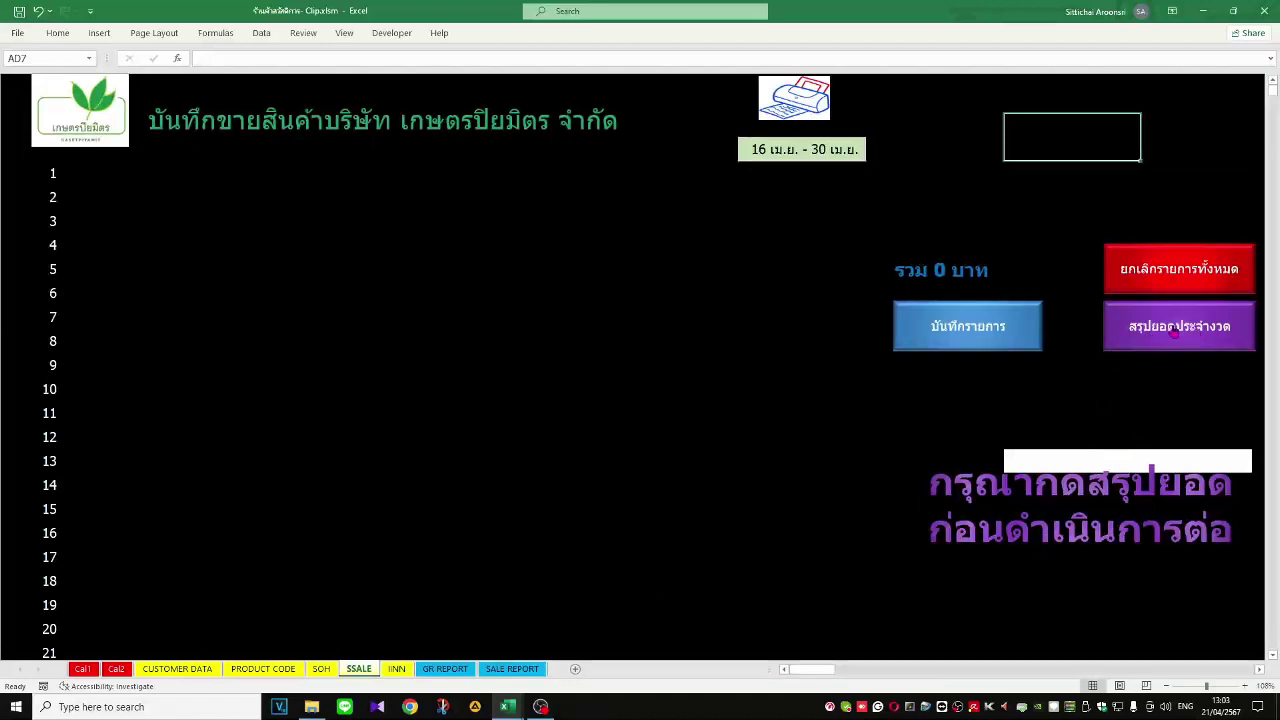
Step: Run the period closing summary from the SSALE sheet and authorise it with the password
left_click(1175, 334)
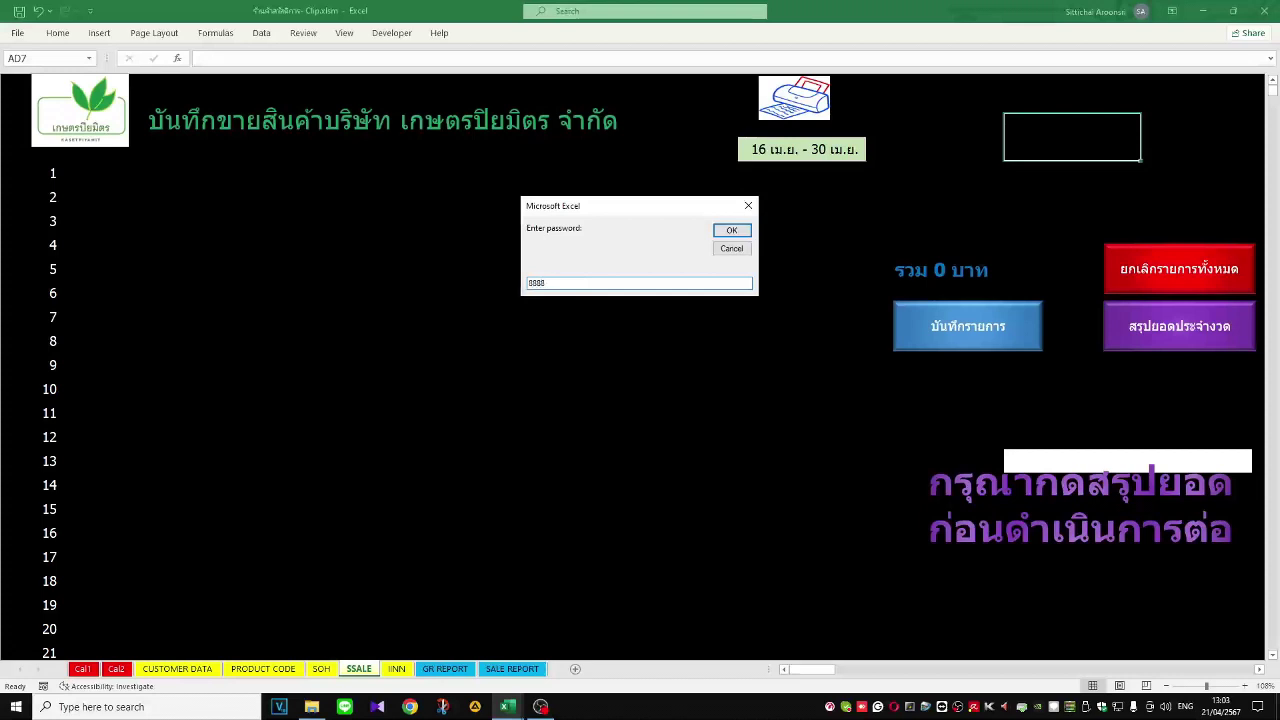
left_click(731, 248)
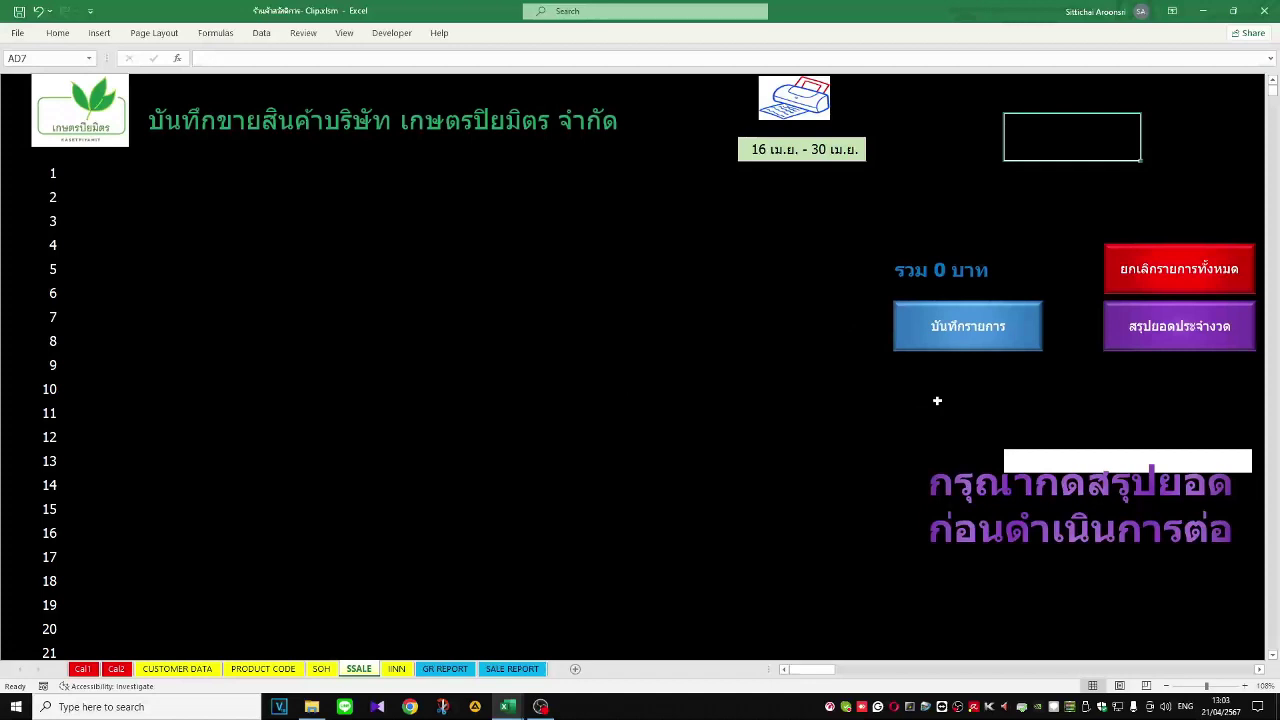
left_click(1150, 345)
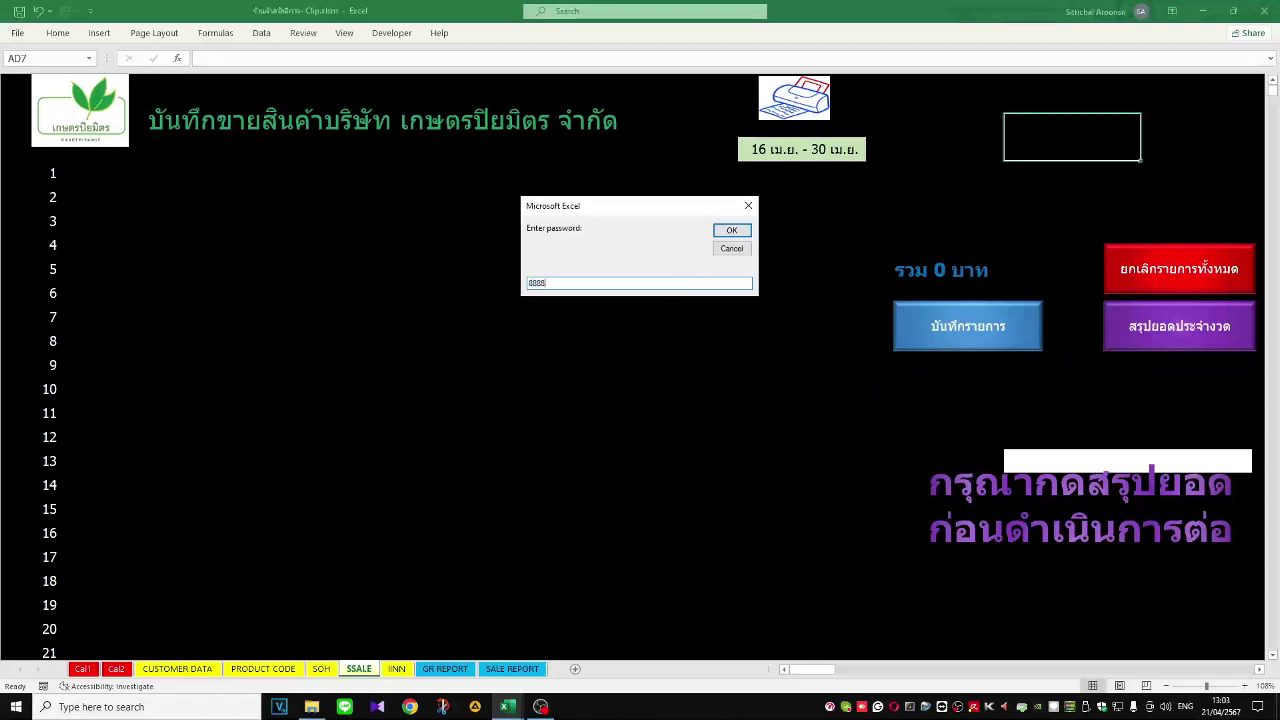
key("Return")
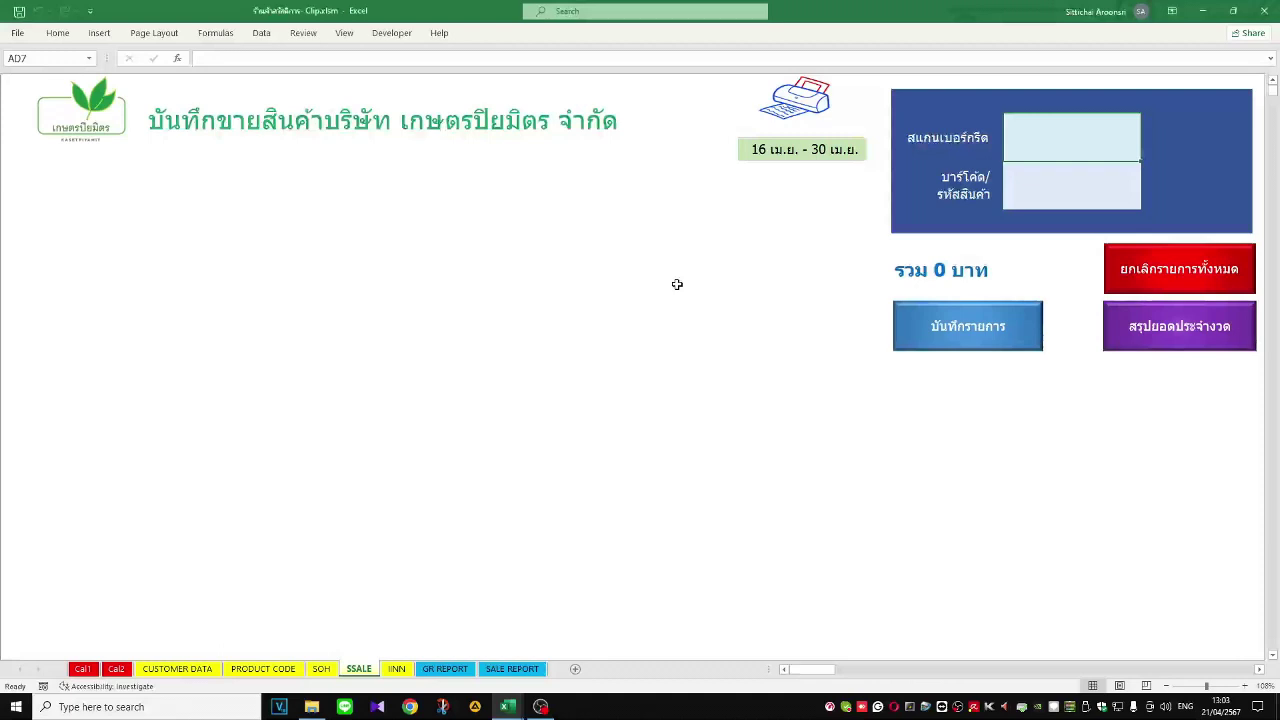
Step: Check the SALE REPORT sheet and the employee list in the CUSTOMER DATA sheet after the period closing
left_click(507, 672)
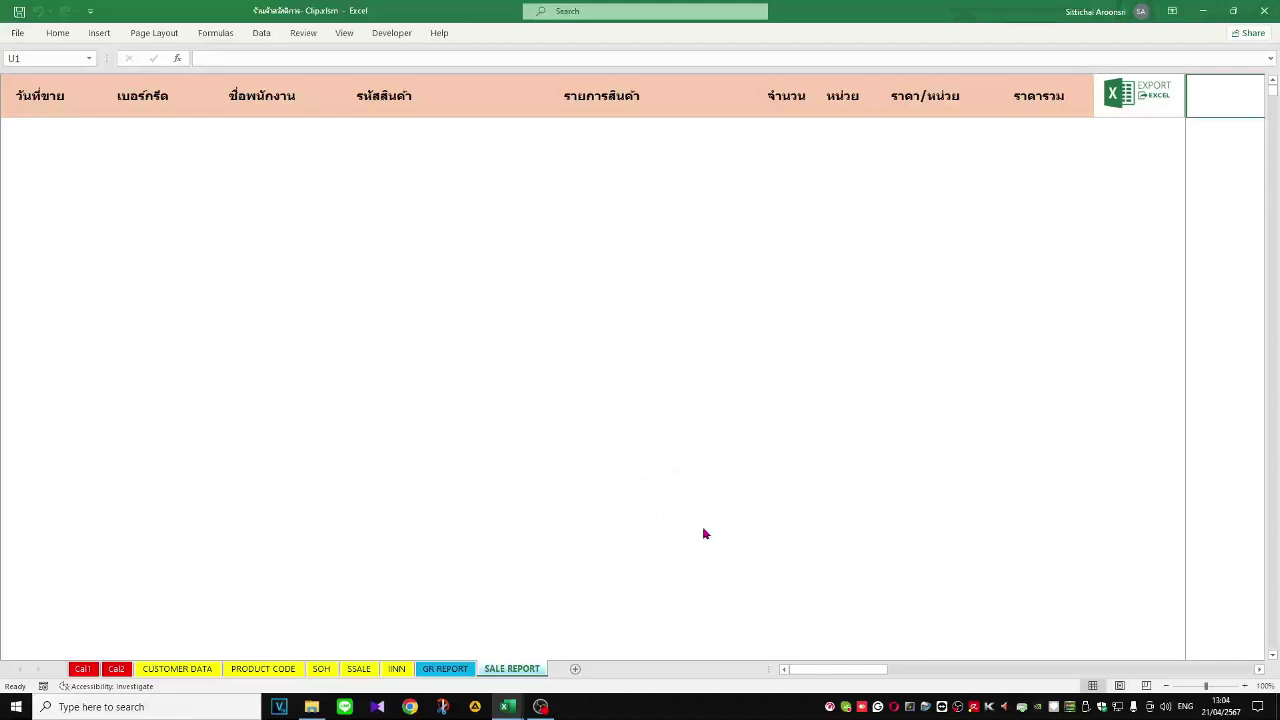
left_click(172, 669)
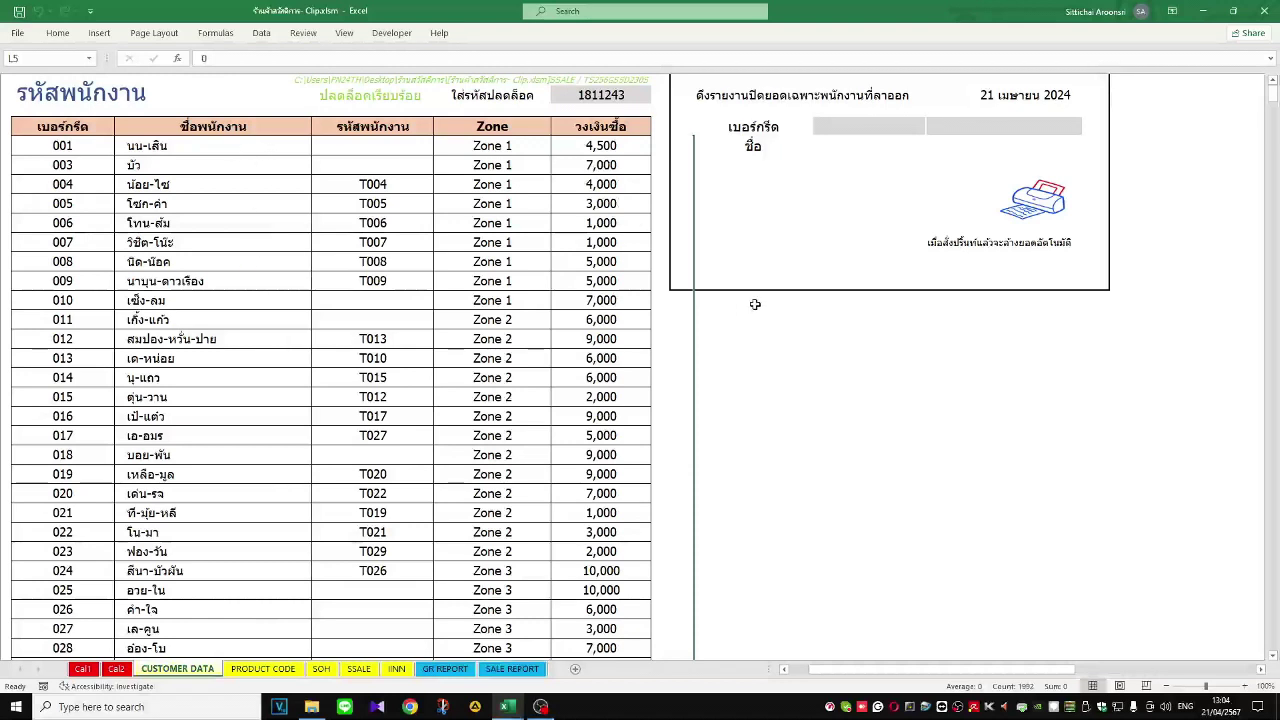
left_click(485, 357)
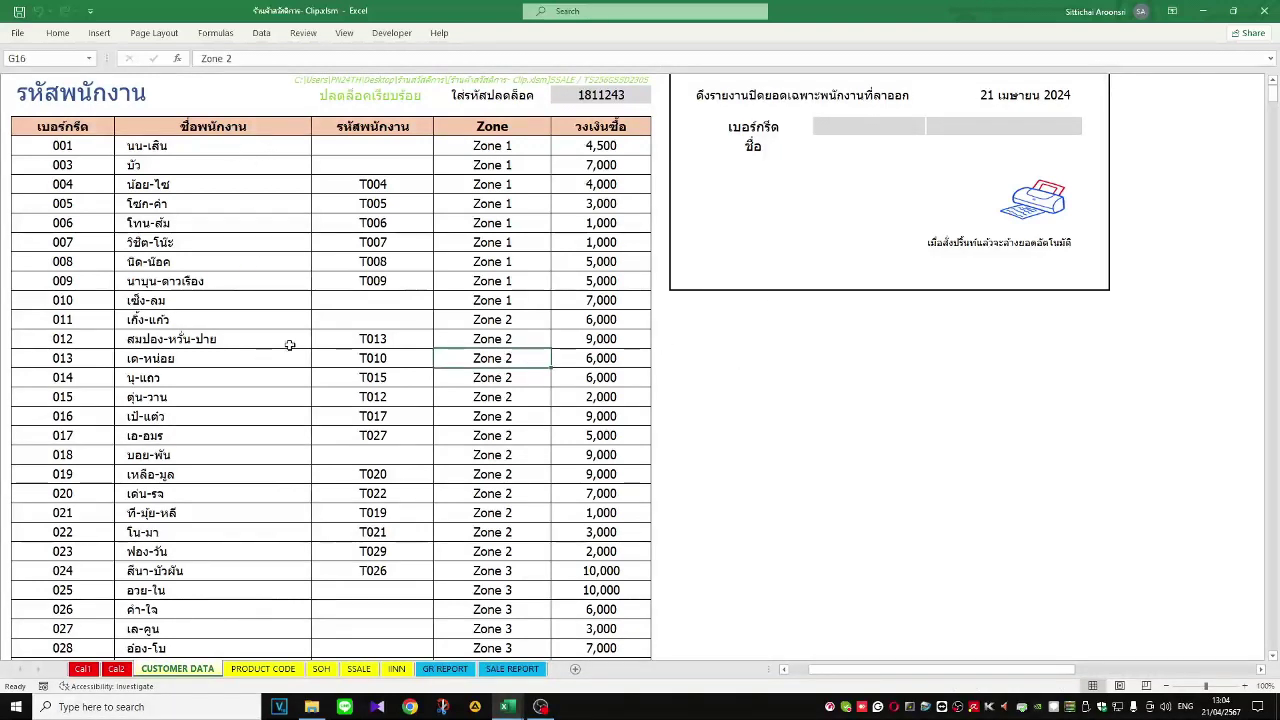
left_click(390, 365)
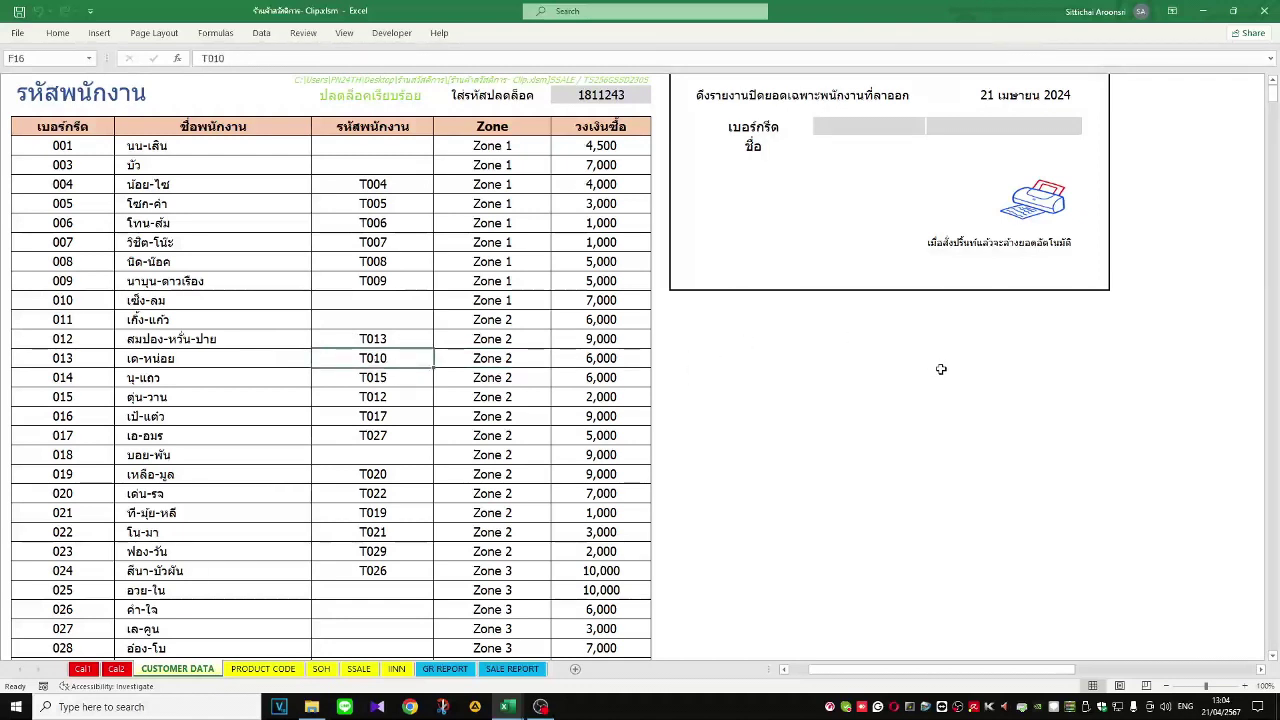
left_click_drag(290, 263, 540, 400)
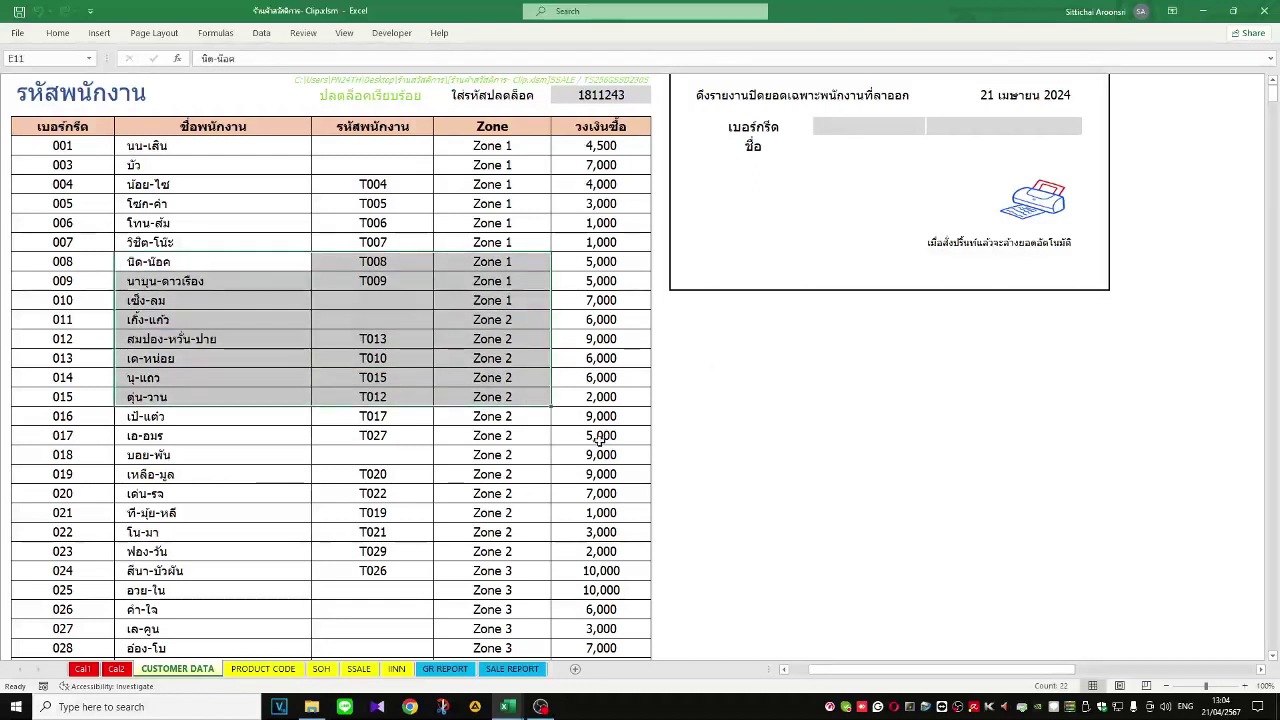
left_click(600, 436)
left_click_drag(600, 493, 150, 300)
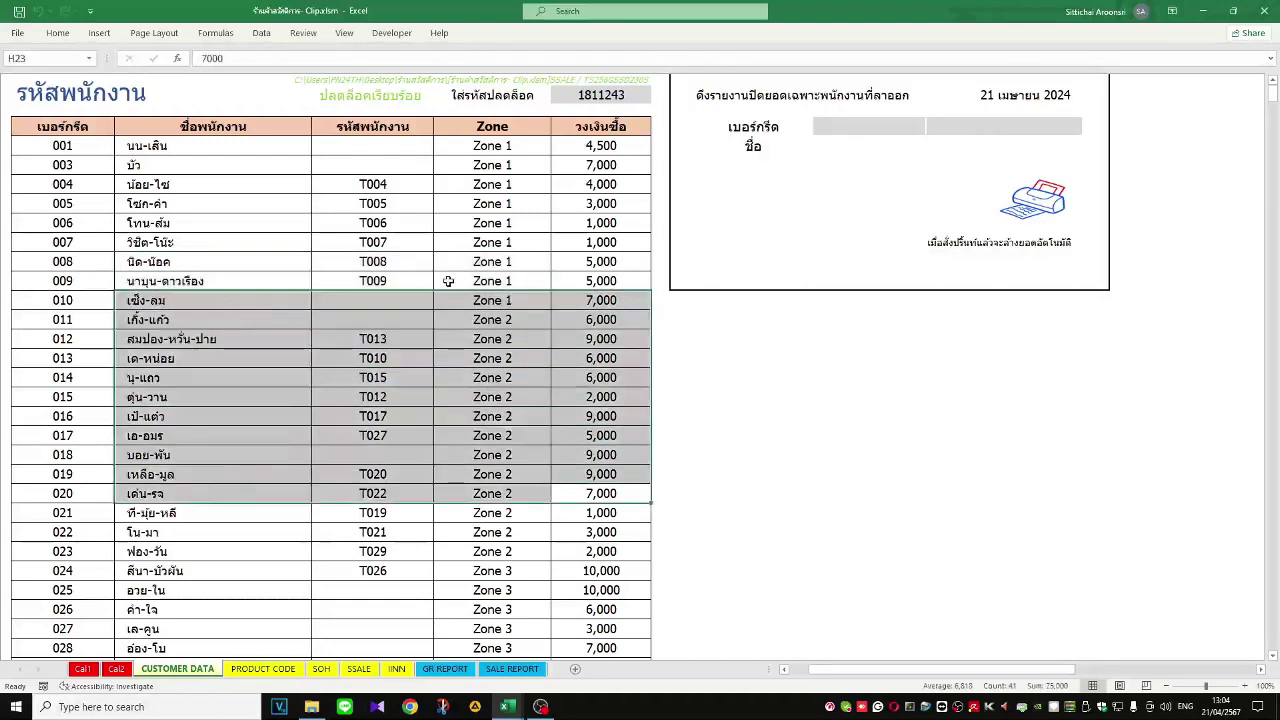
left_click(566, 354)
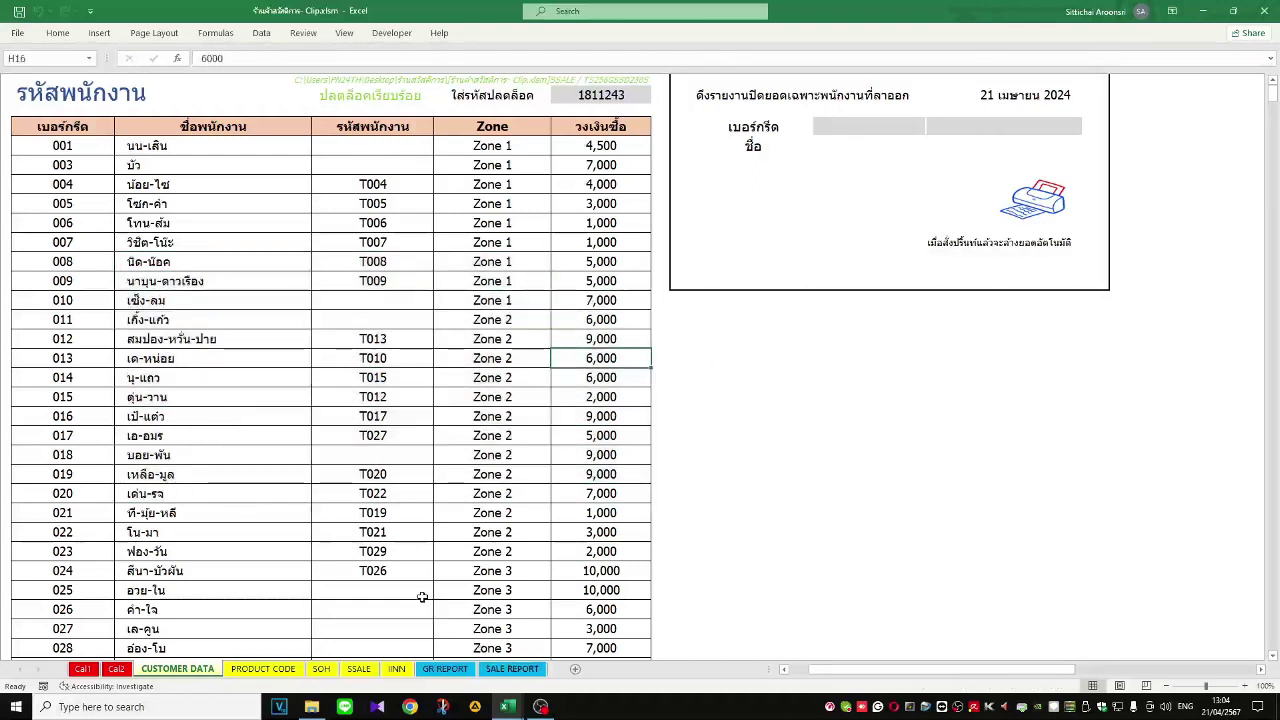
Step: Switch to Export File.xlsx and examine the exported employee list with the accumulated purchase columns E to G
mouse_move(507, 707)
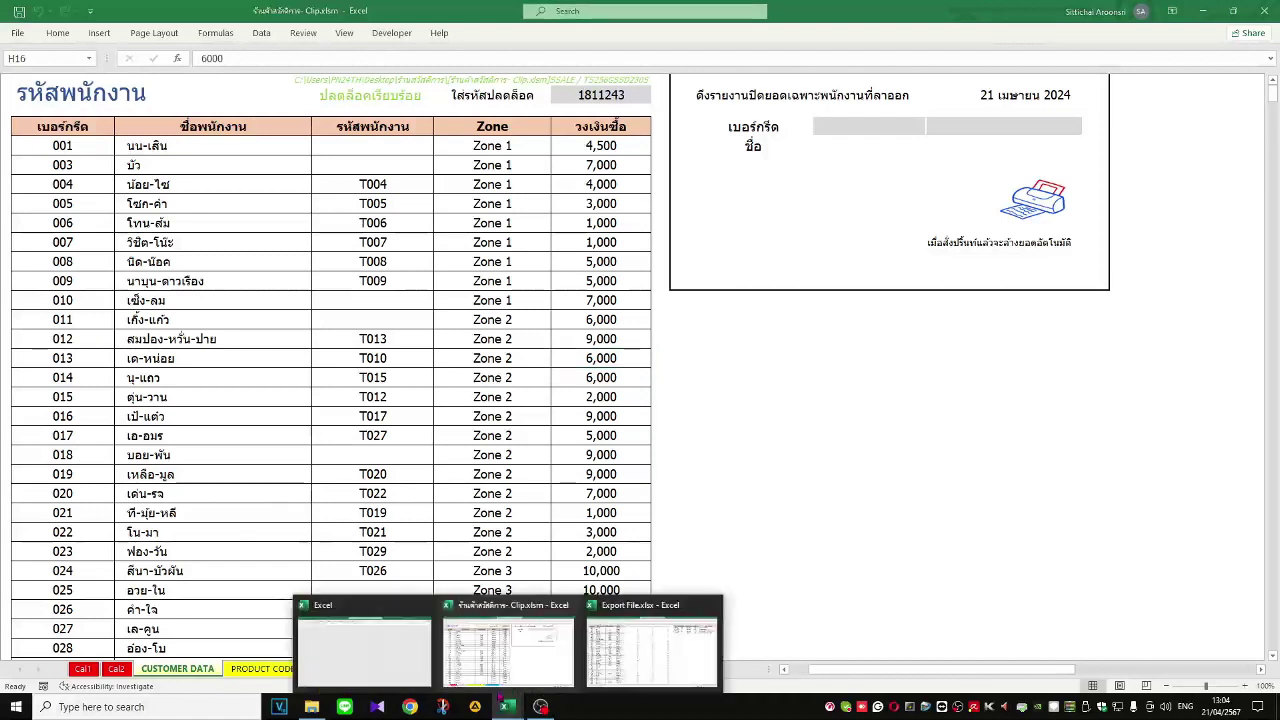
left_click(670, 660)
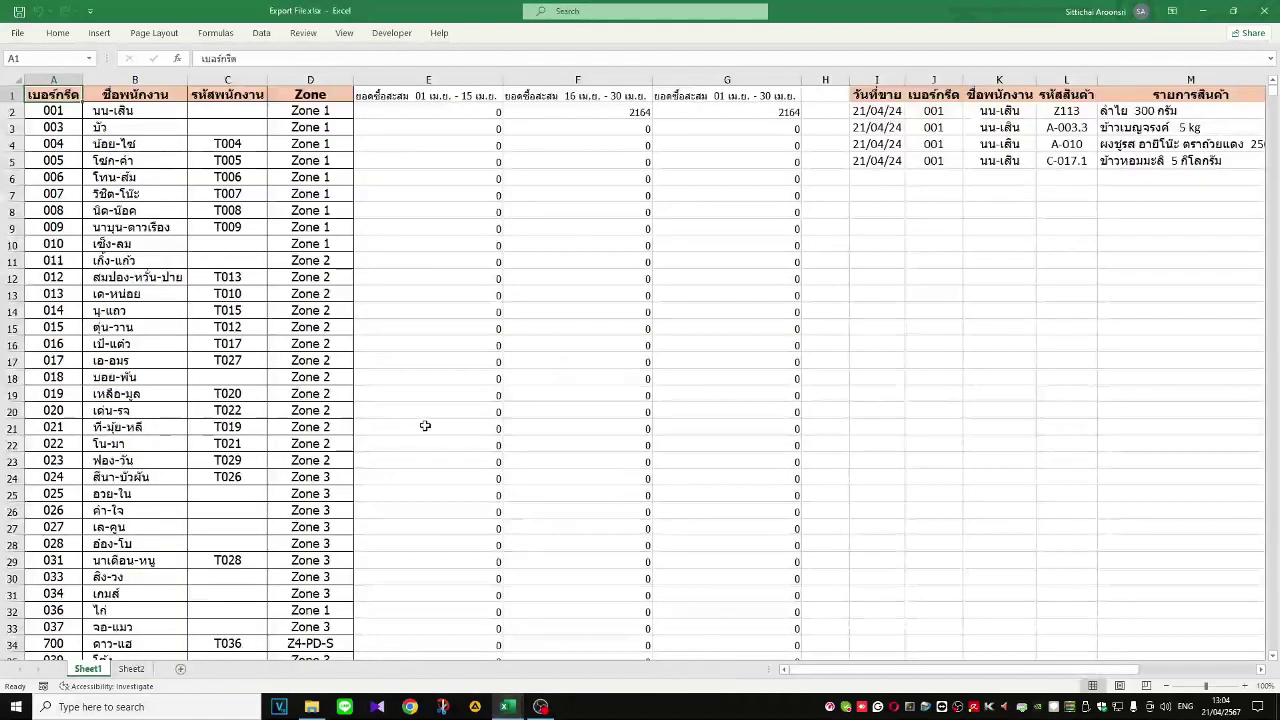
left_click_drag(580, 394, 5, 344)
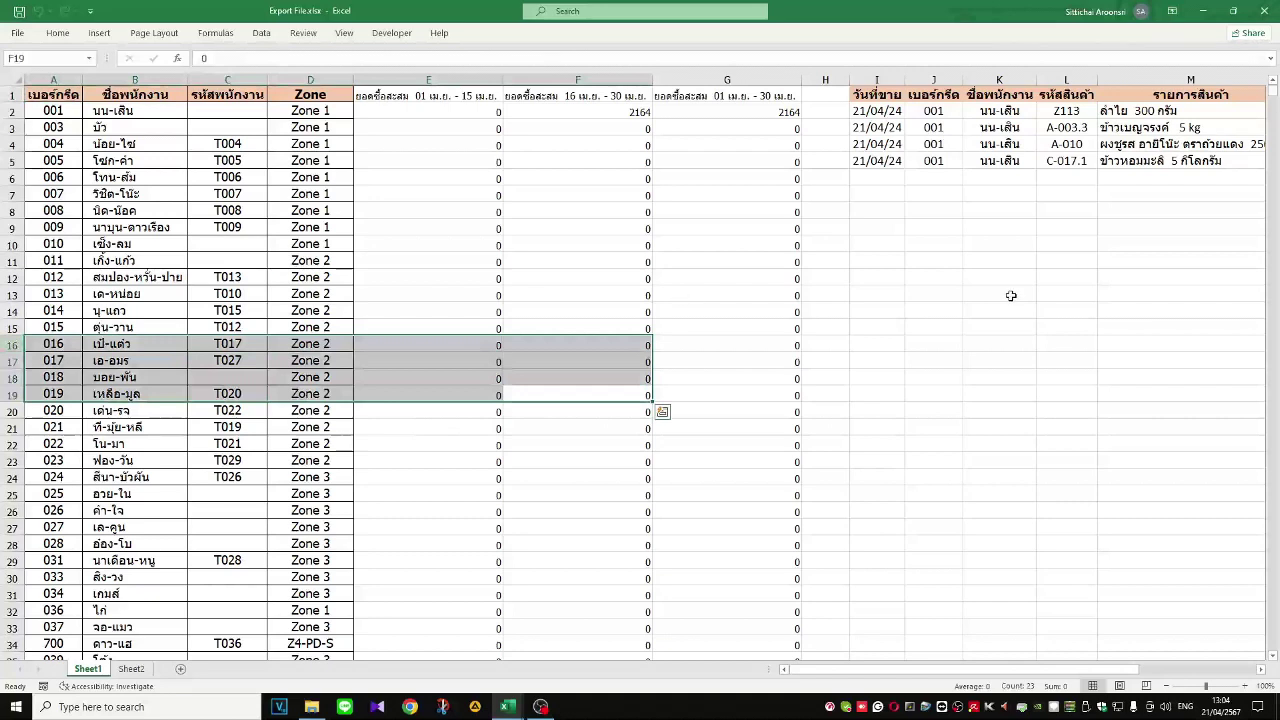
left_click(1005, 296)
left_click_drag(58, 95, 299, 273)
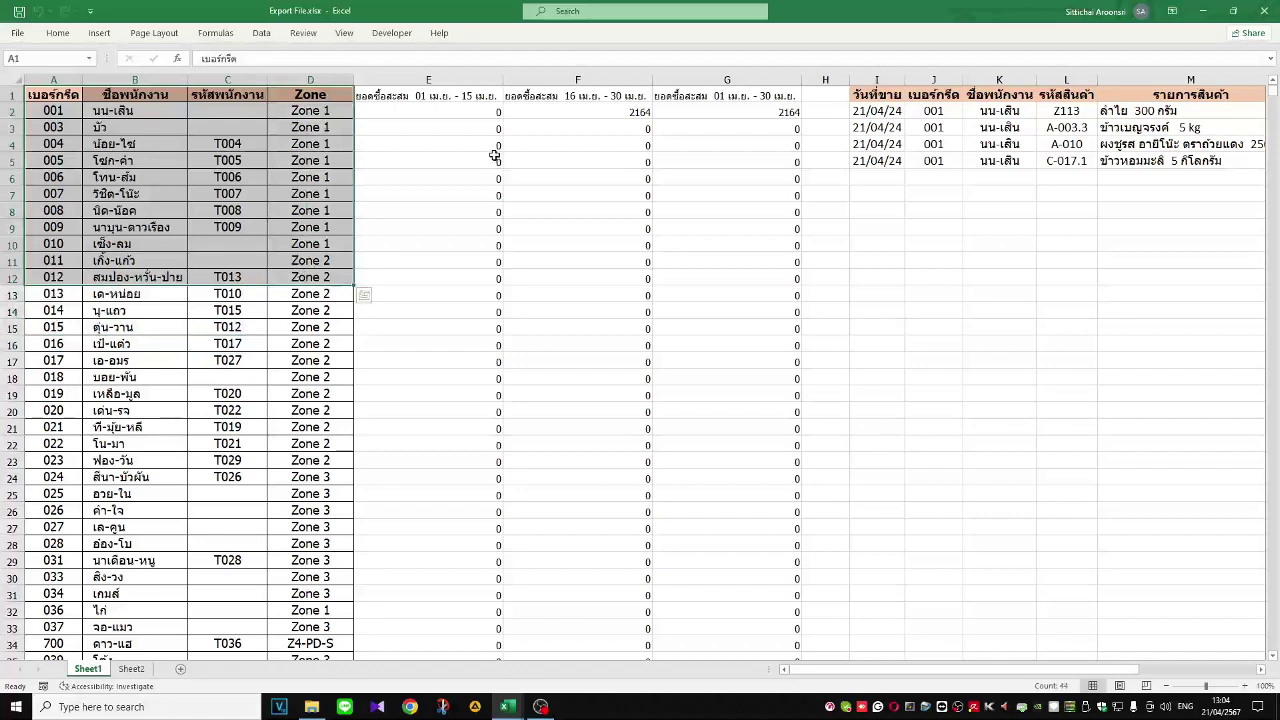
left_click(461, 79)
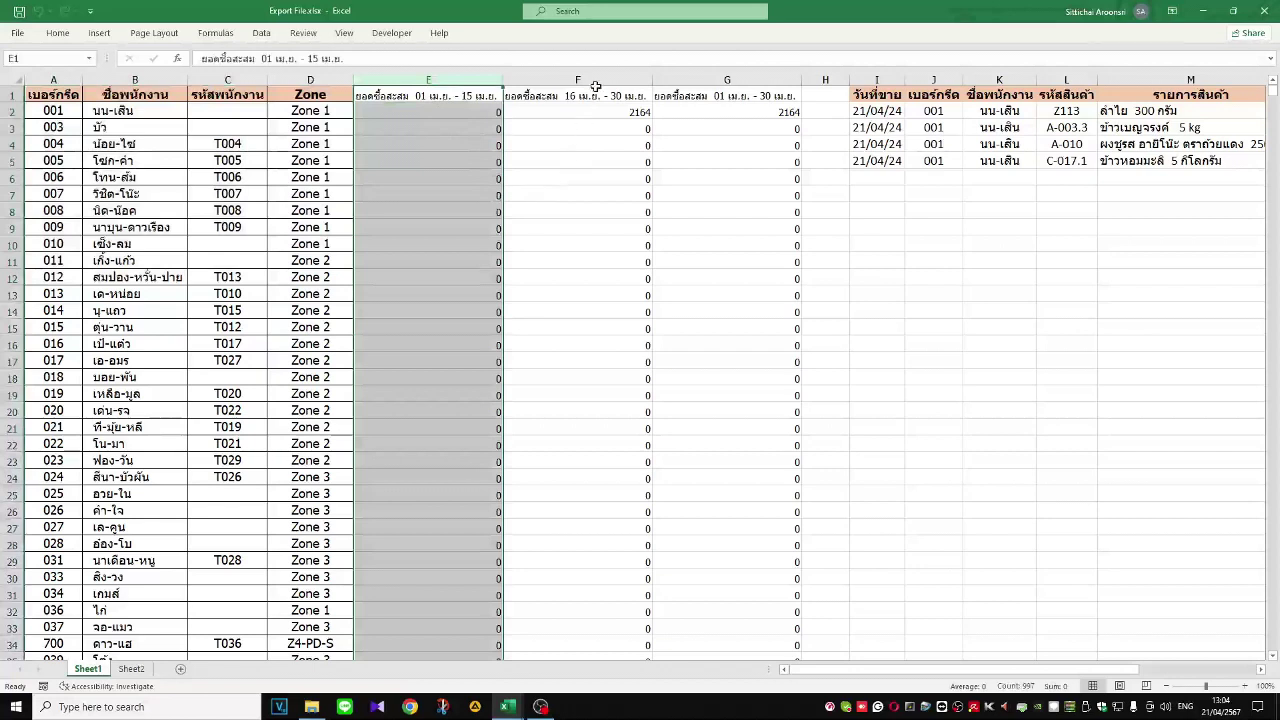
left_click(597, 79)
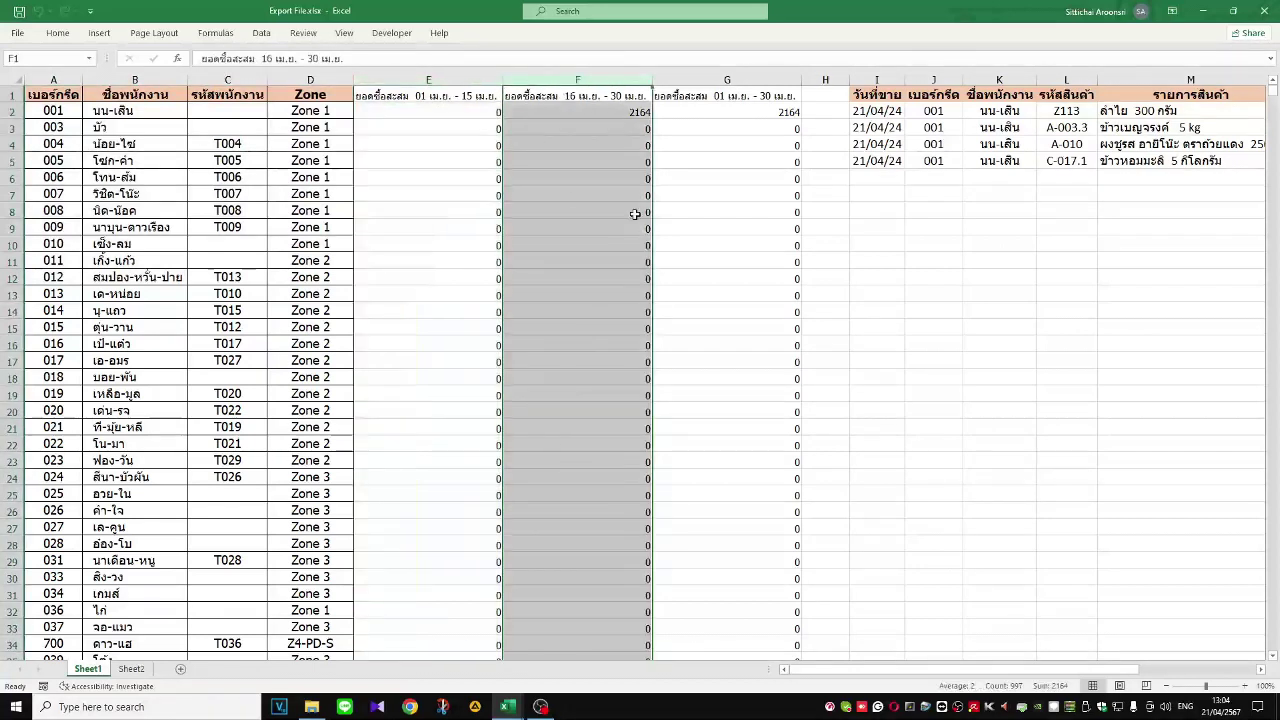
left_click(765, 76)
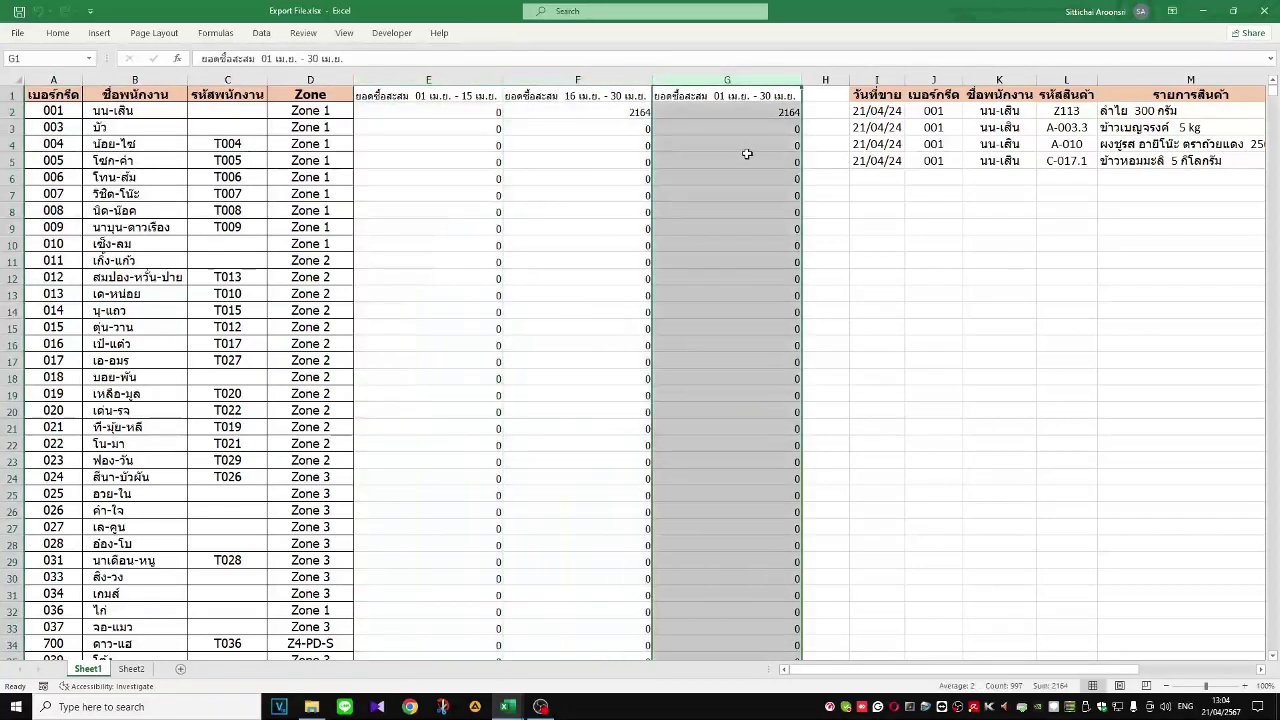
left_click(779, 113)
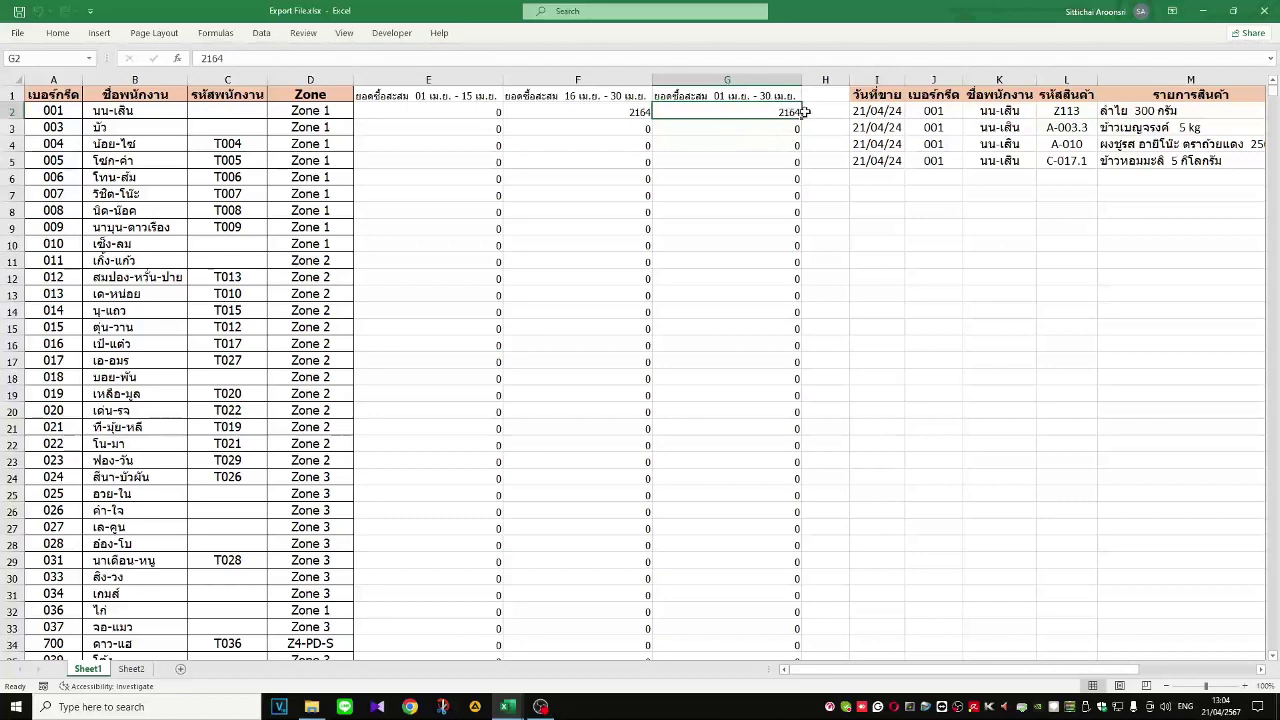
Step: Examine the exported sales transactions in columns I to Q of Sheet1
scroll(1243, 274, "right", 3)
left_click(947, 327)
left_click_drag(655, 200, 1075, 268)
left_click(1000, 360)
left_click_drag(398, 97, 986, 414)
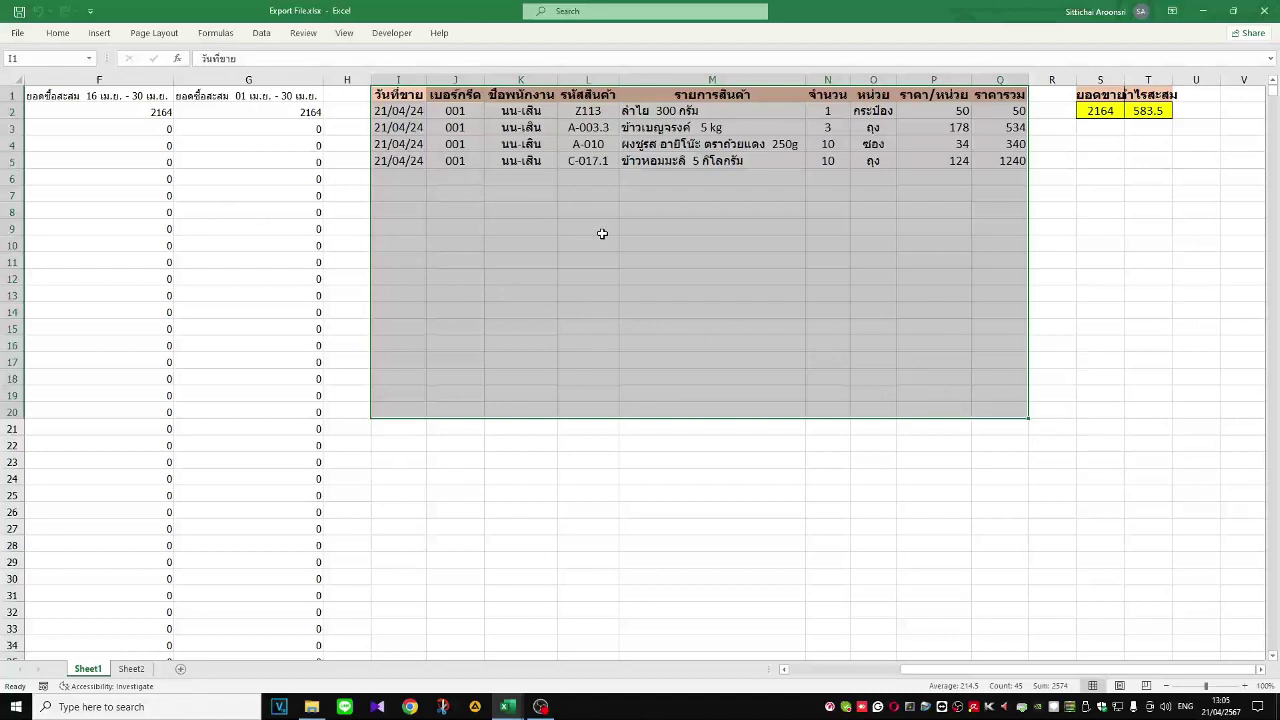
left_click(651, 311)
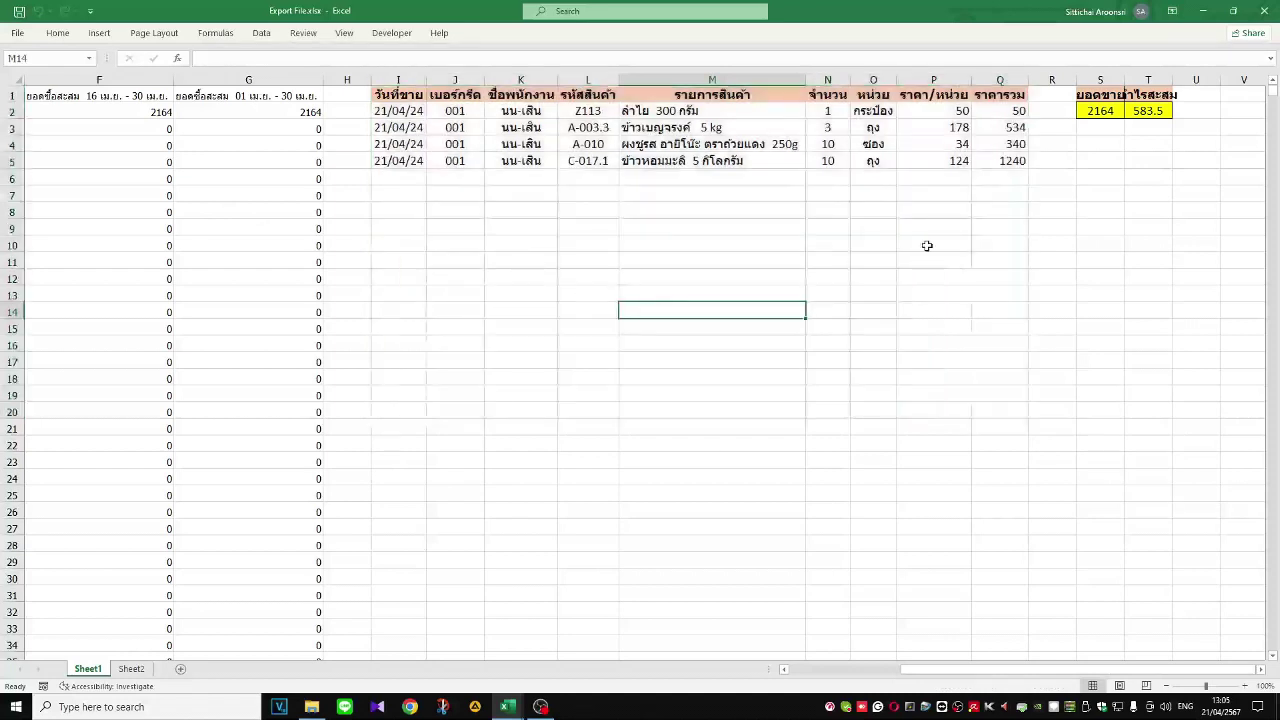
Step: Widen columns S and T so that the sales and accumulated profit headings fit
left_click_drag(1124, 80, 1166, 80)
left_click(1140, 157)
left_click_drag(1232, 79, 1246, 79)
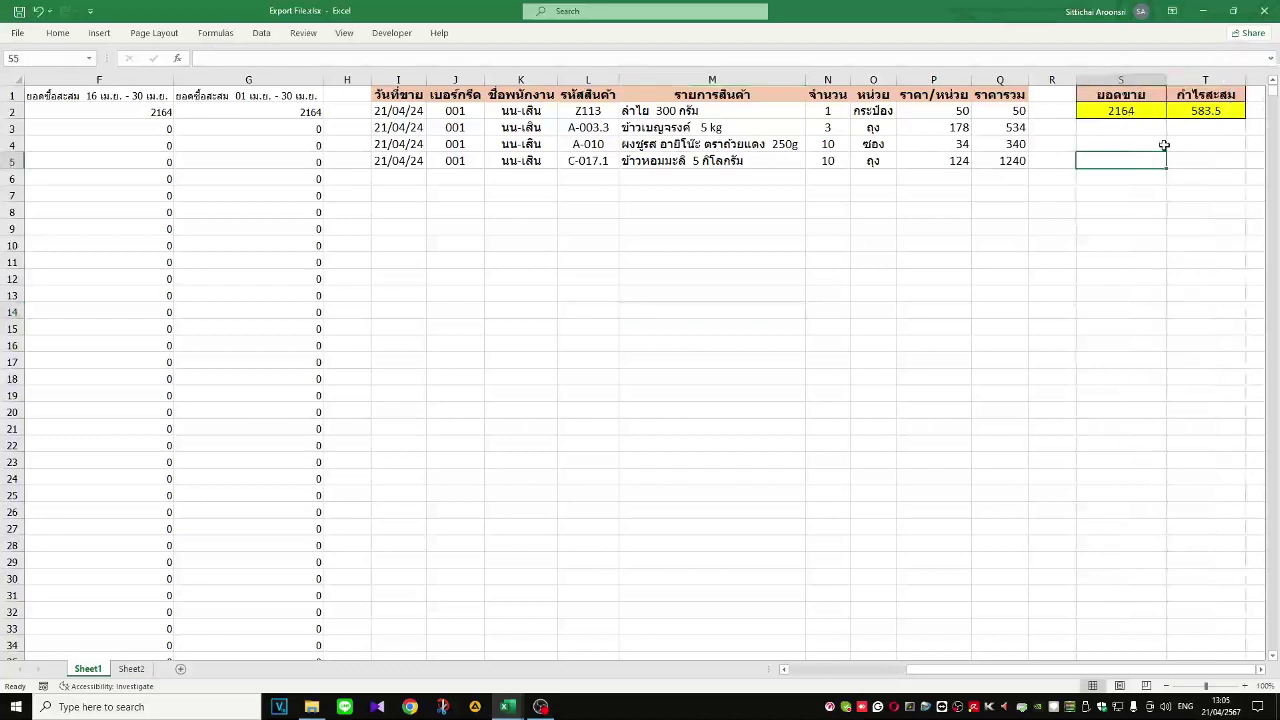
Step: Review the sales and accumulated profit totals in cells S2 and T2
left_click_drag(1150, 112, 1190, 112)
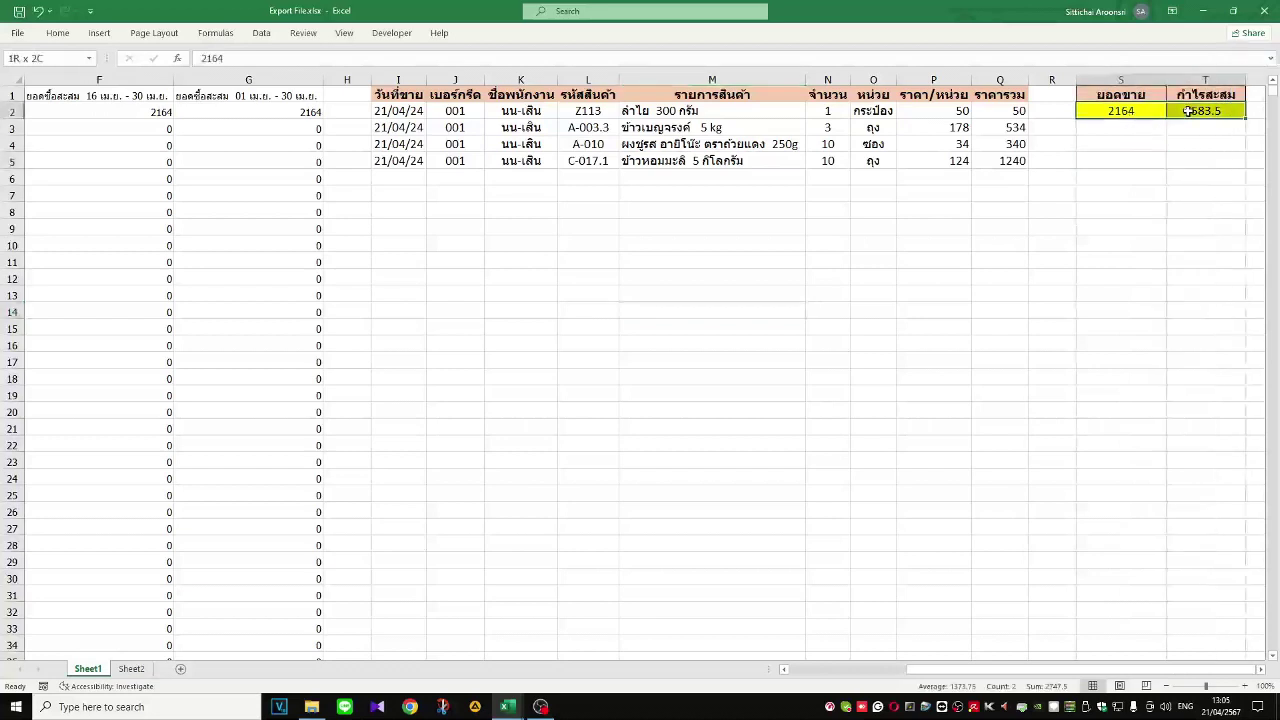
left_click(1145, 162)
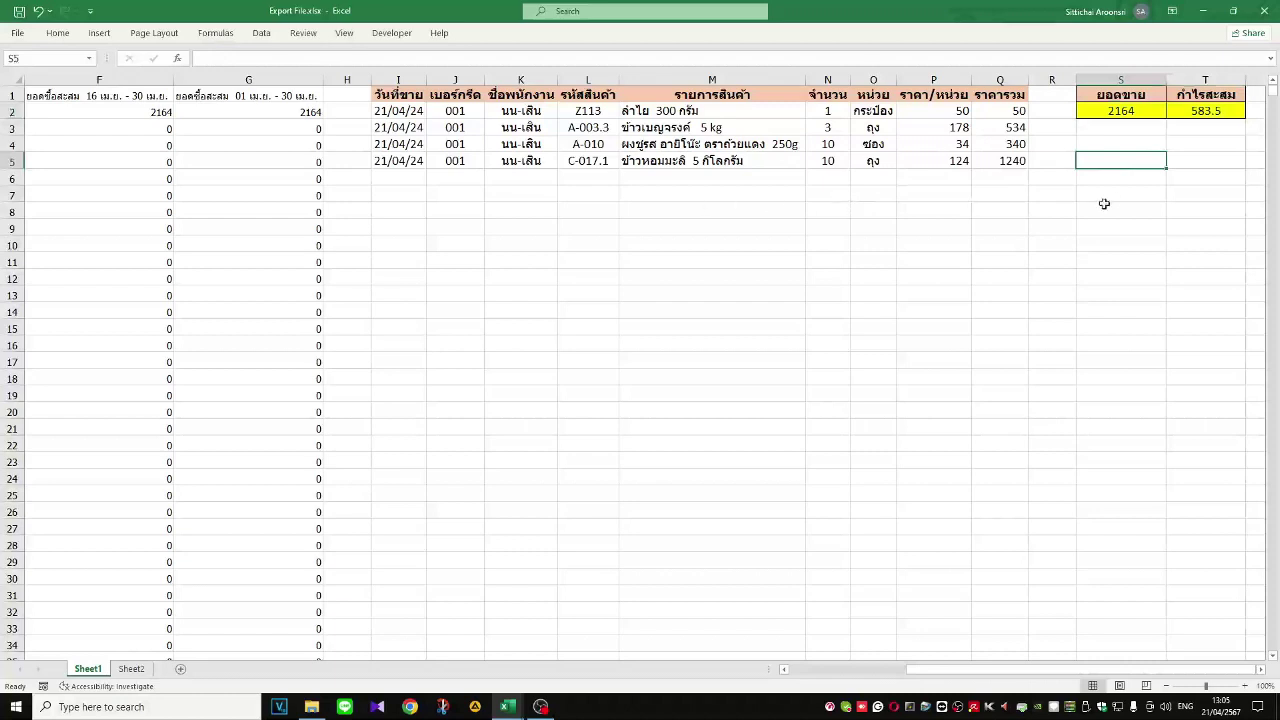
left_click(1160, 110)
left_click_drag(1163, 110, 1207, 115)
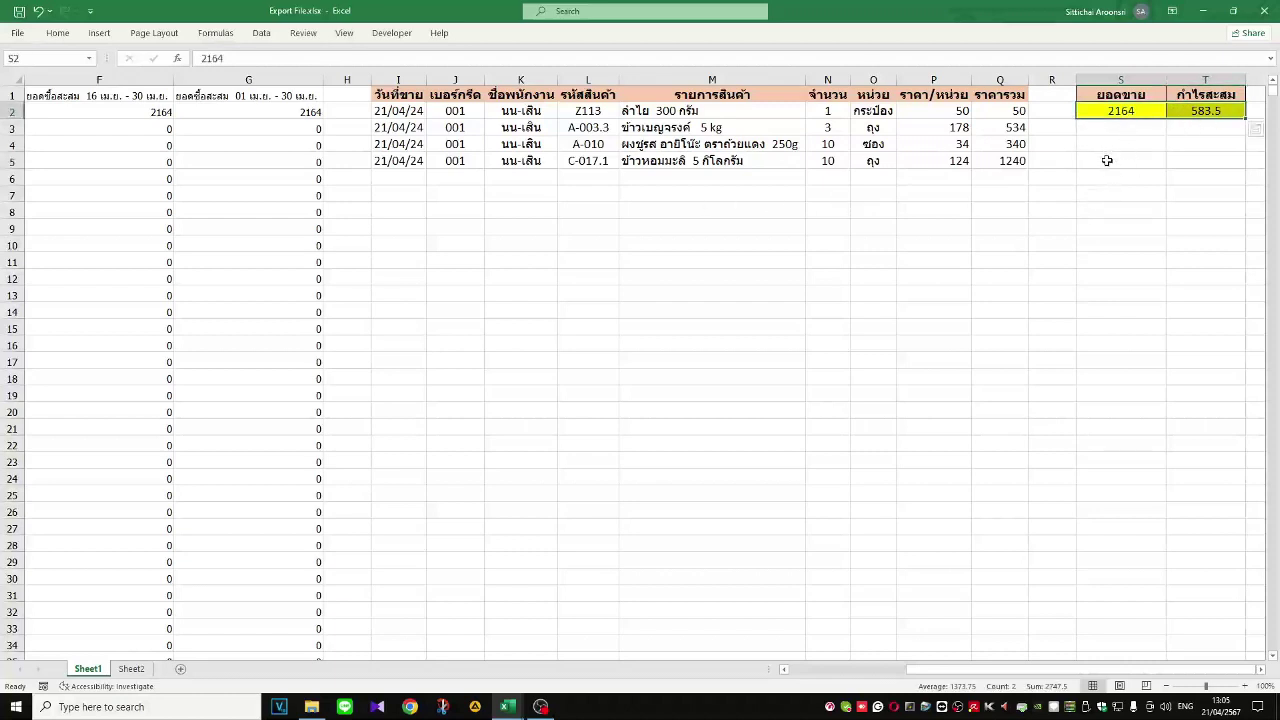
left_click(1198, 113)
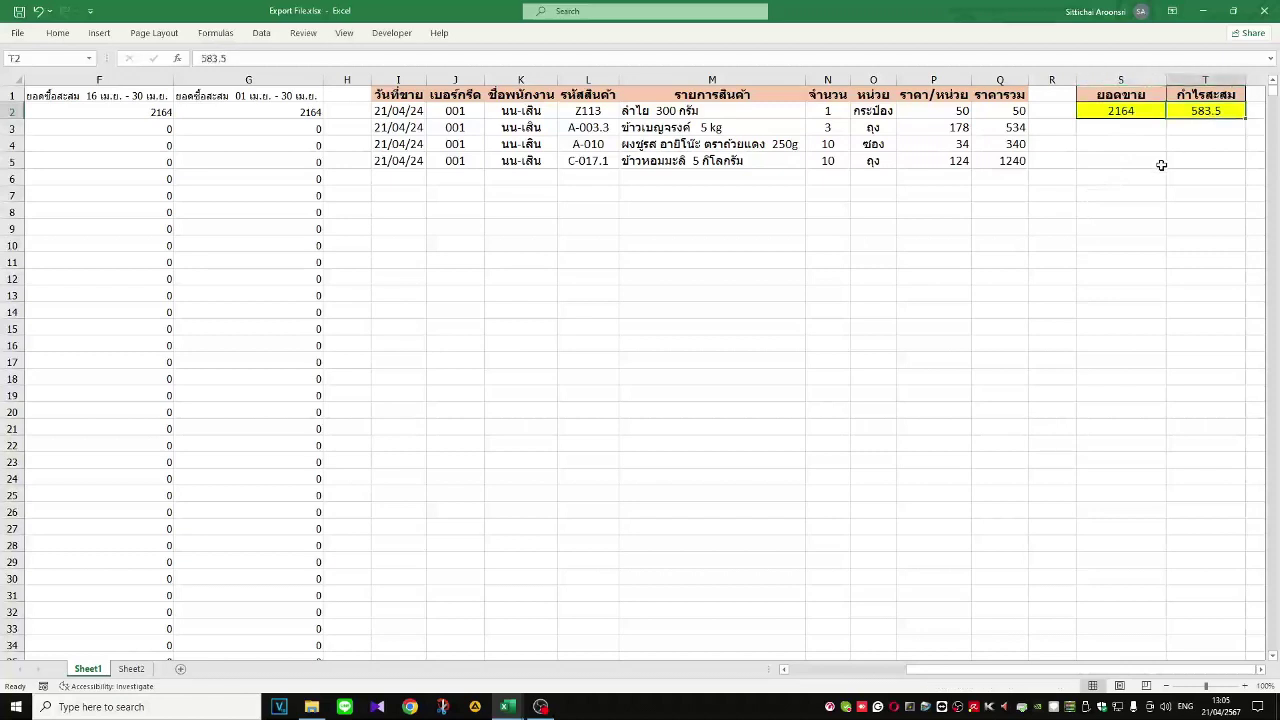
Step: Compare the employee list in the shop workbook's CUSTOMER DATA sheet with the totals in Export File.xlsx
mouse_move(505, 703)
left_click(474, 669)
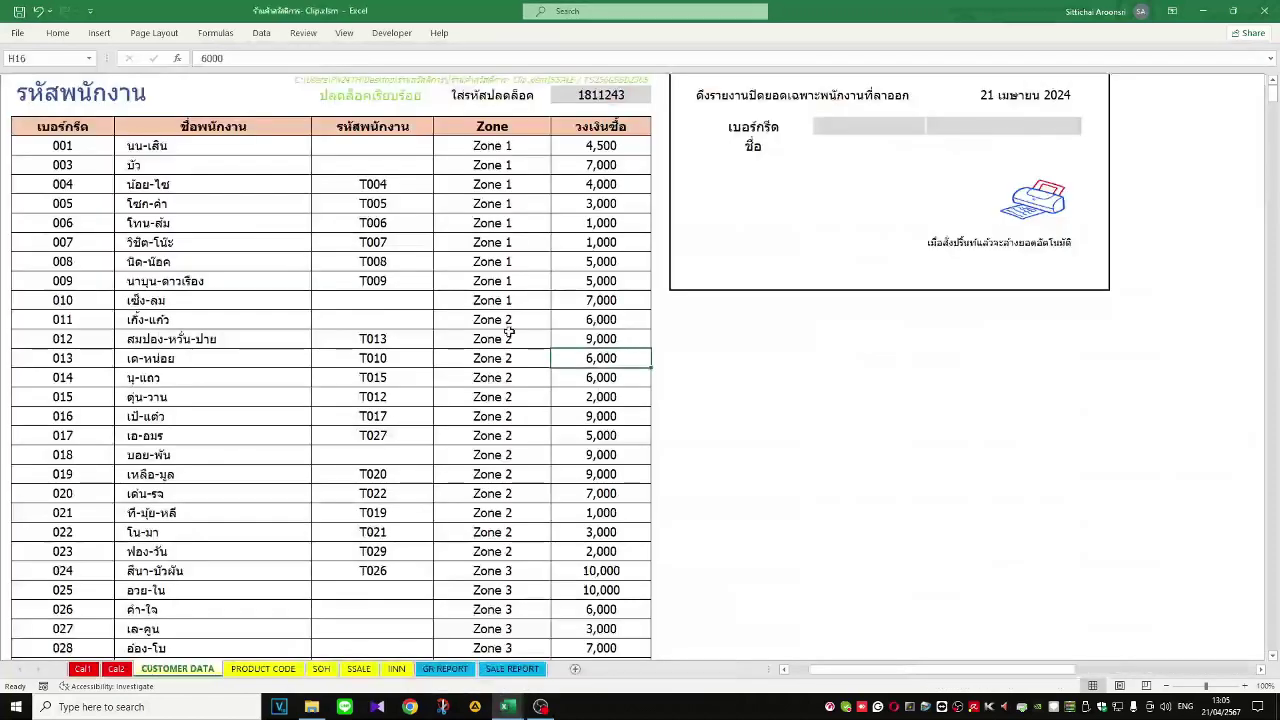
left_click(259, 227)
left_click(470, 225)
left_click(524, 281)
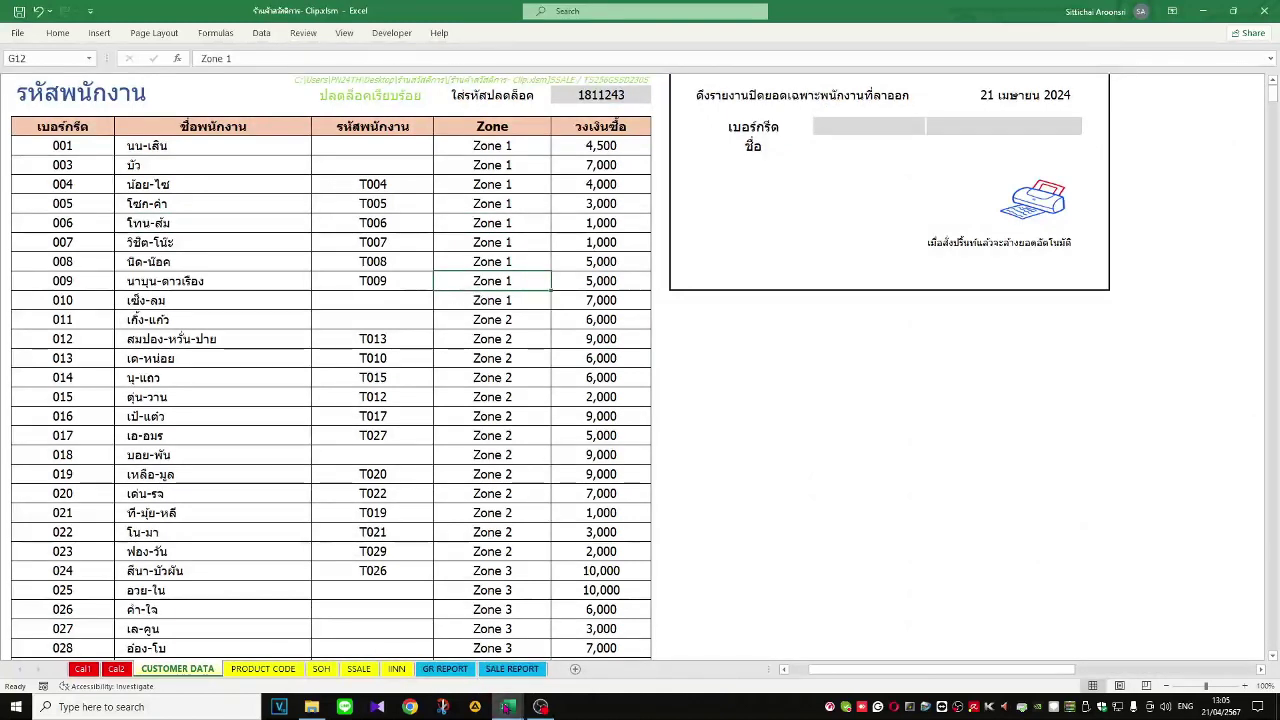
left_click(507, 706)
left_click(679, 663)
left_click(1150, 113)
left_click(1172, 128)
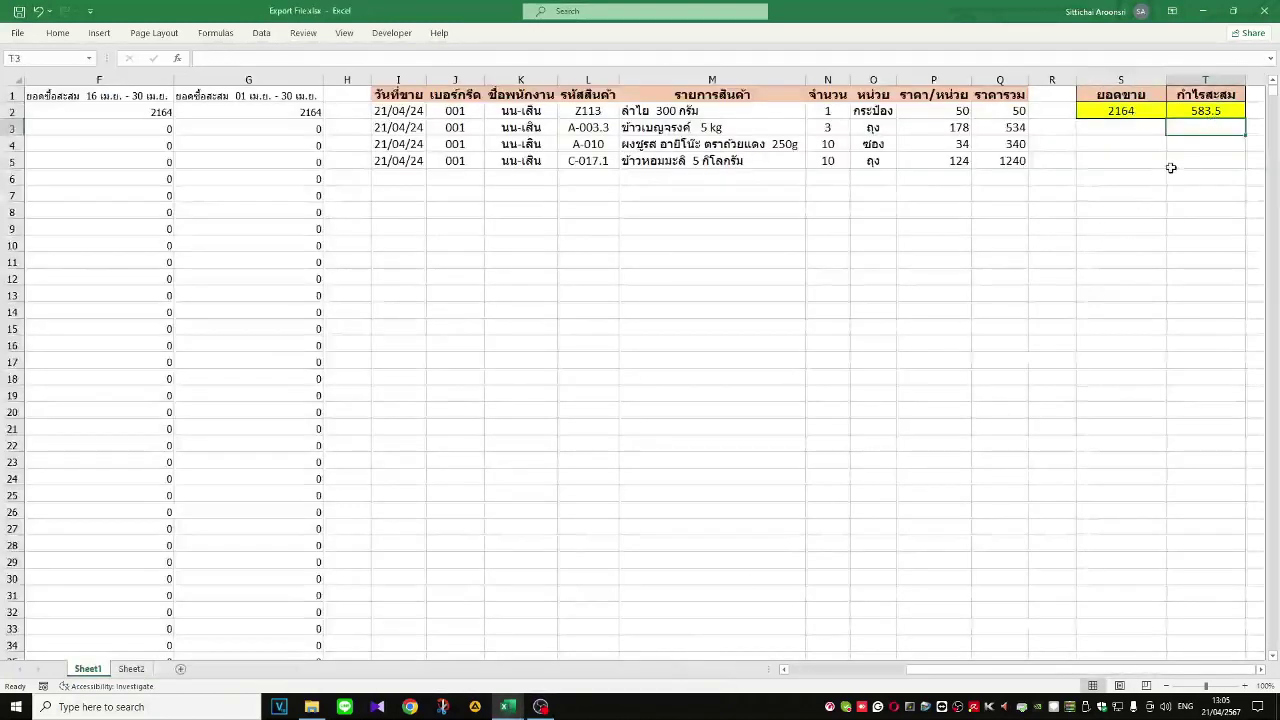
left_click(1113, 222)
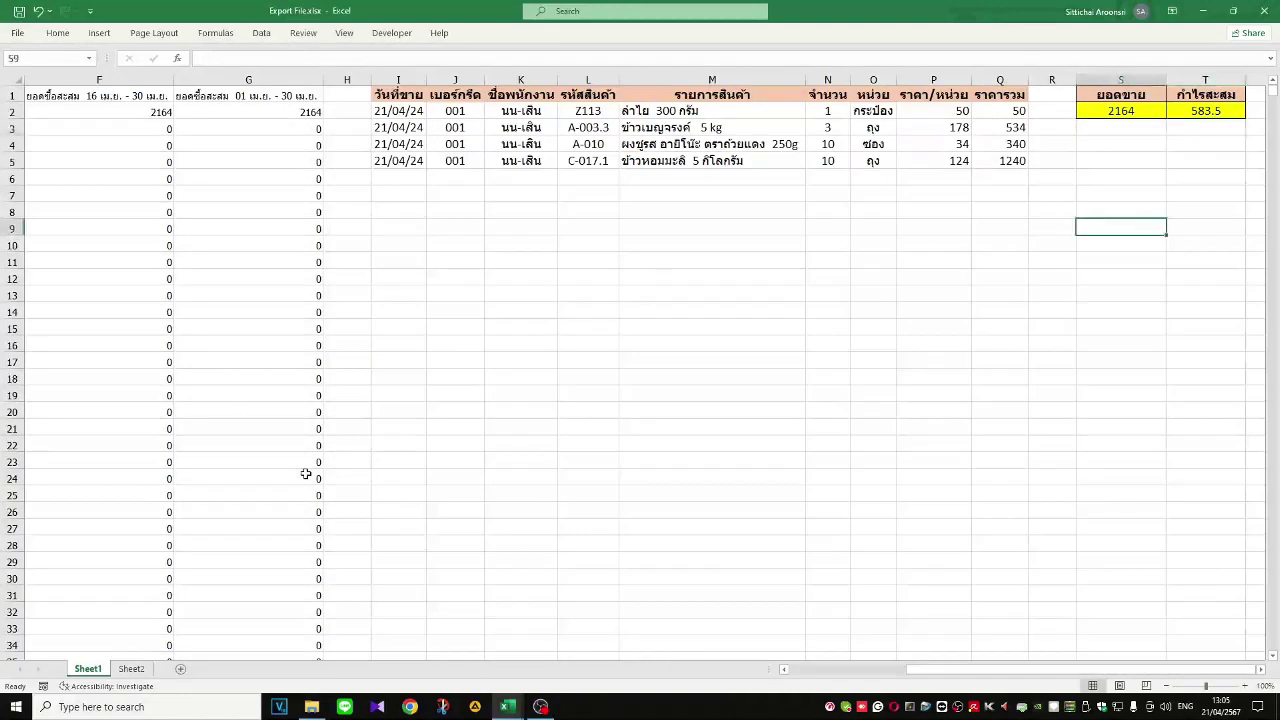
Step: Look over the exported employee rows again and close Export File.xlsx
left_click(257, 460)
left_click_drag(436, 412, 5, 385)
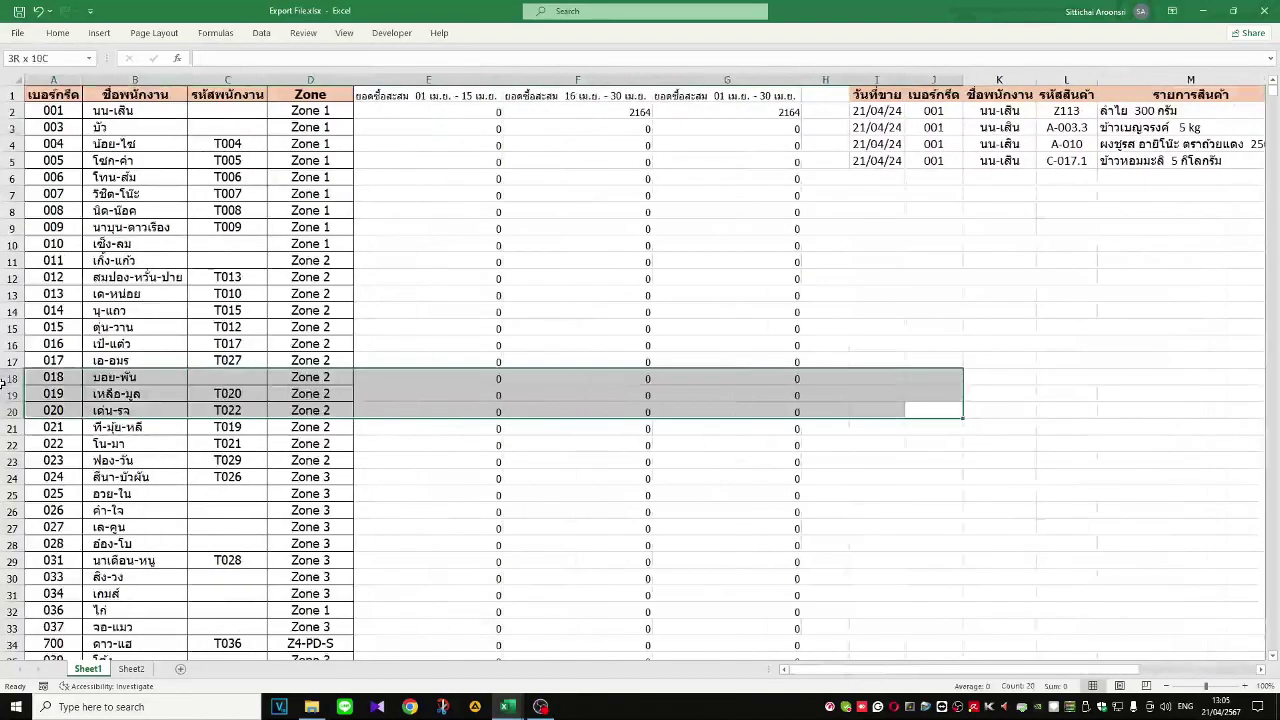
left_click(134, 242)
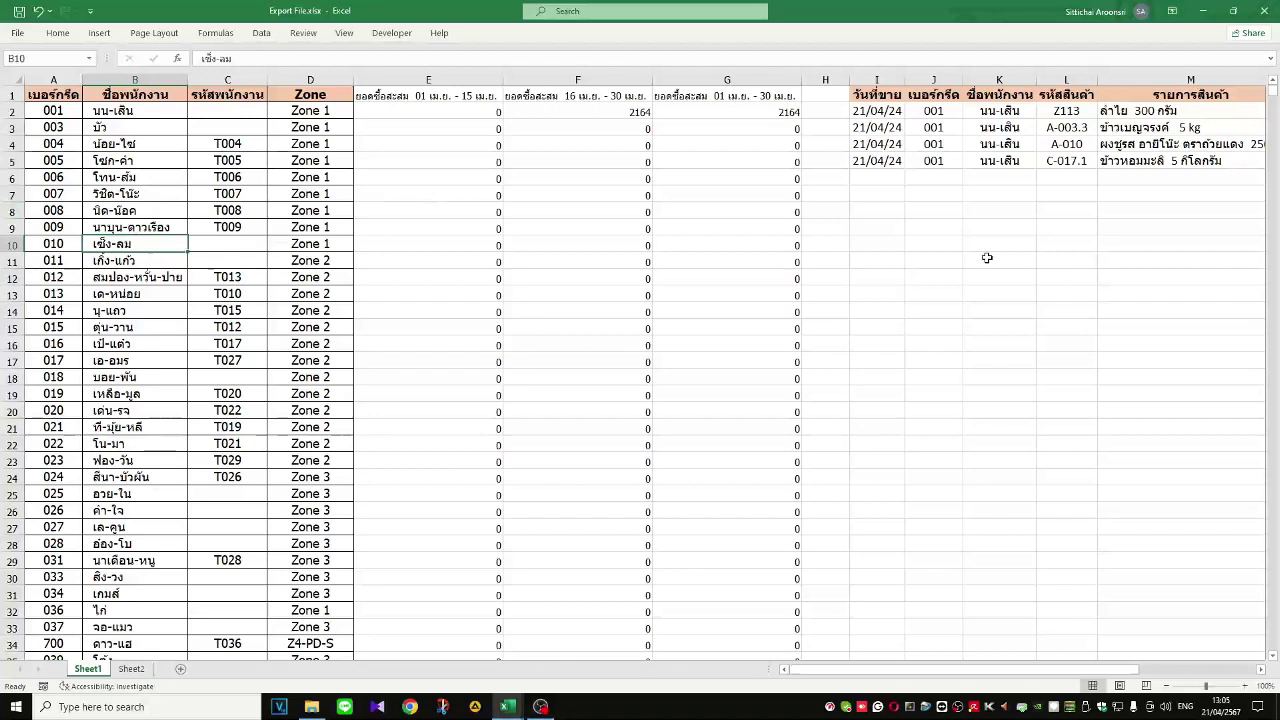
left_click(183, 190)
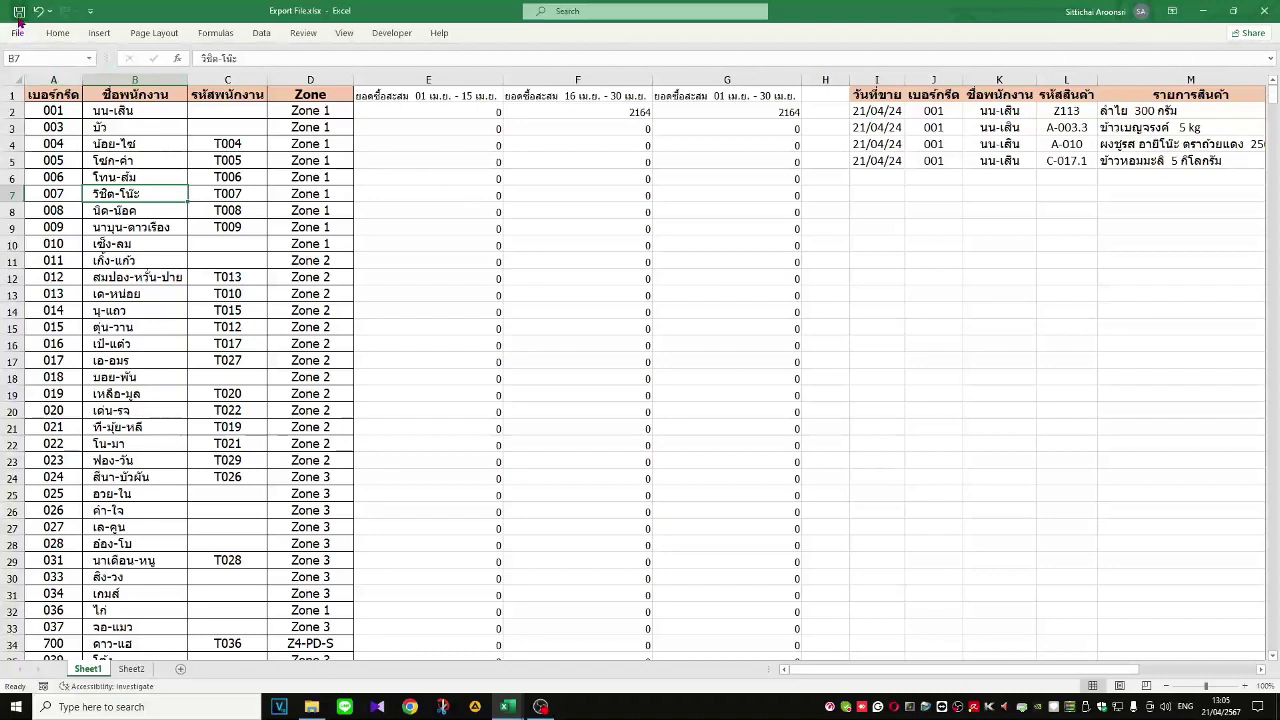
left_click(980, 292)
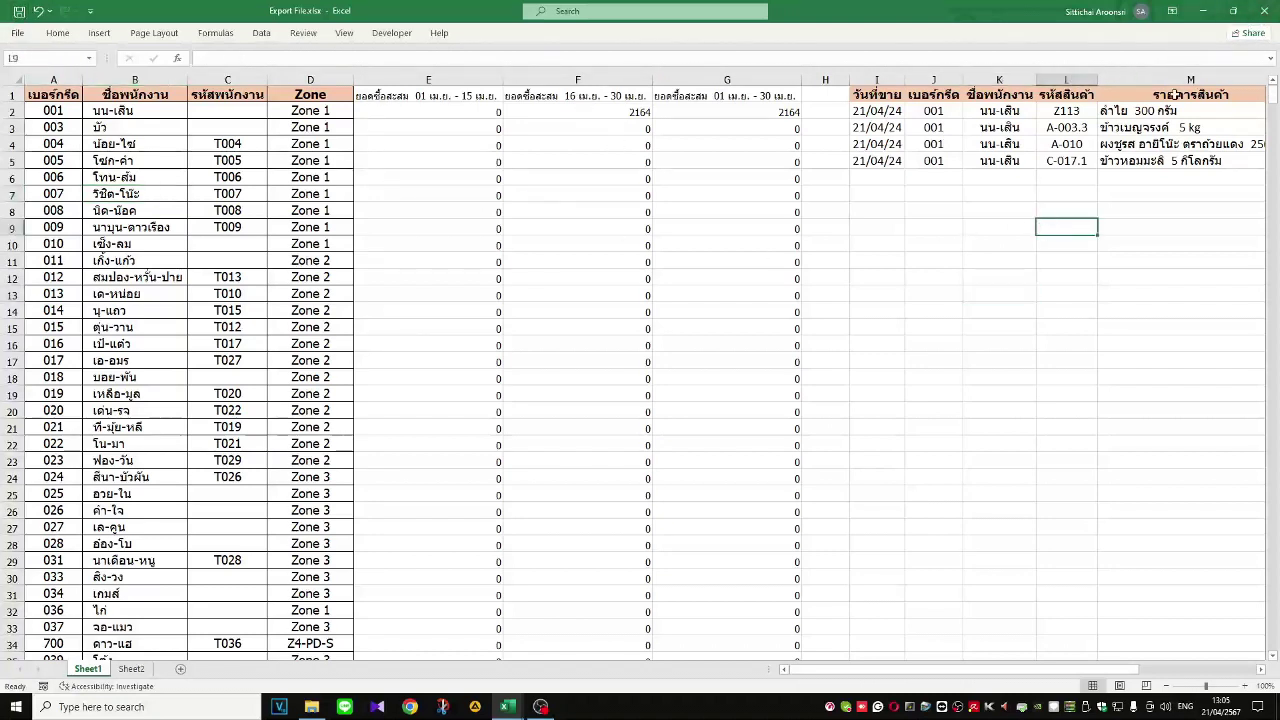
left_click(1263, 11)
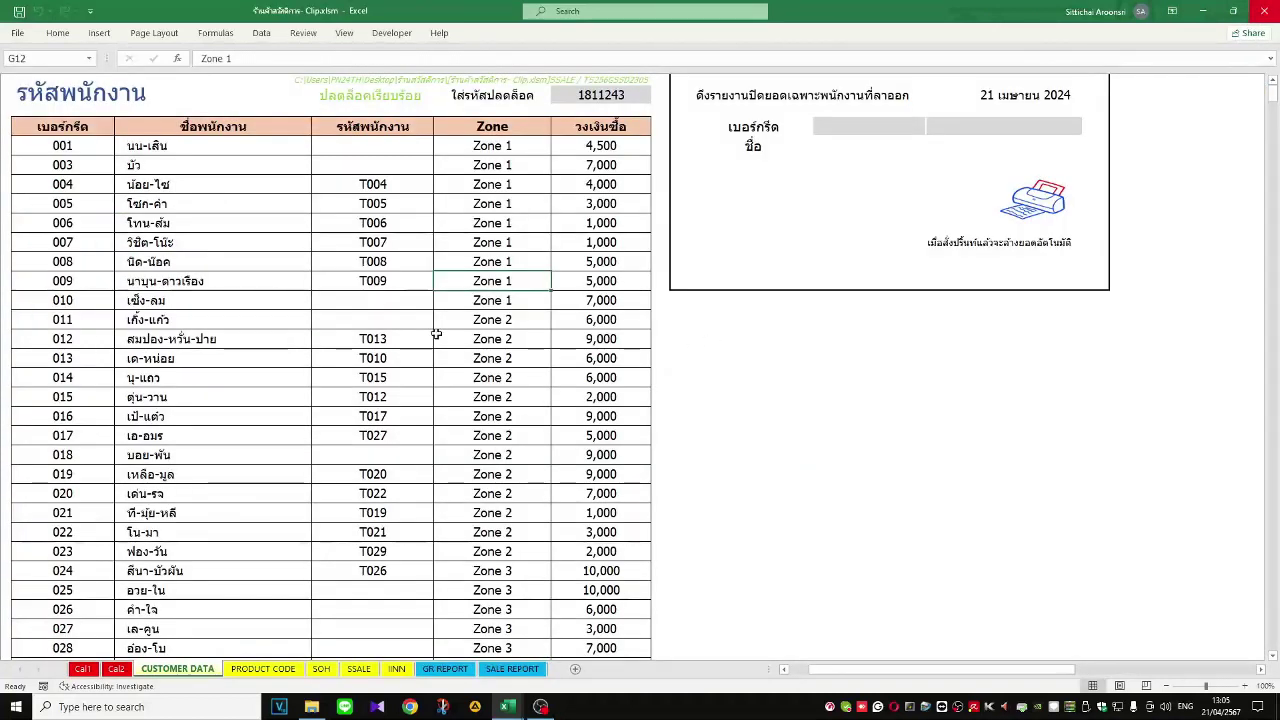
left_click(262, 668)
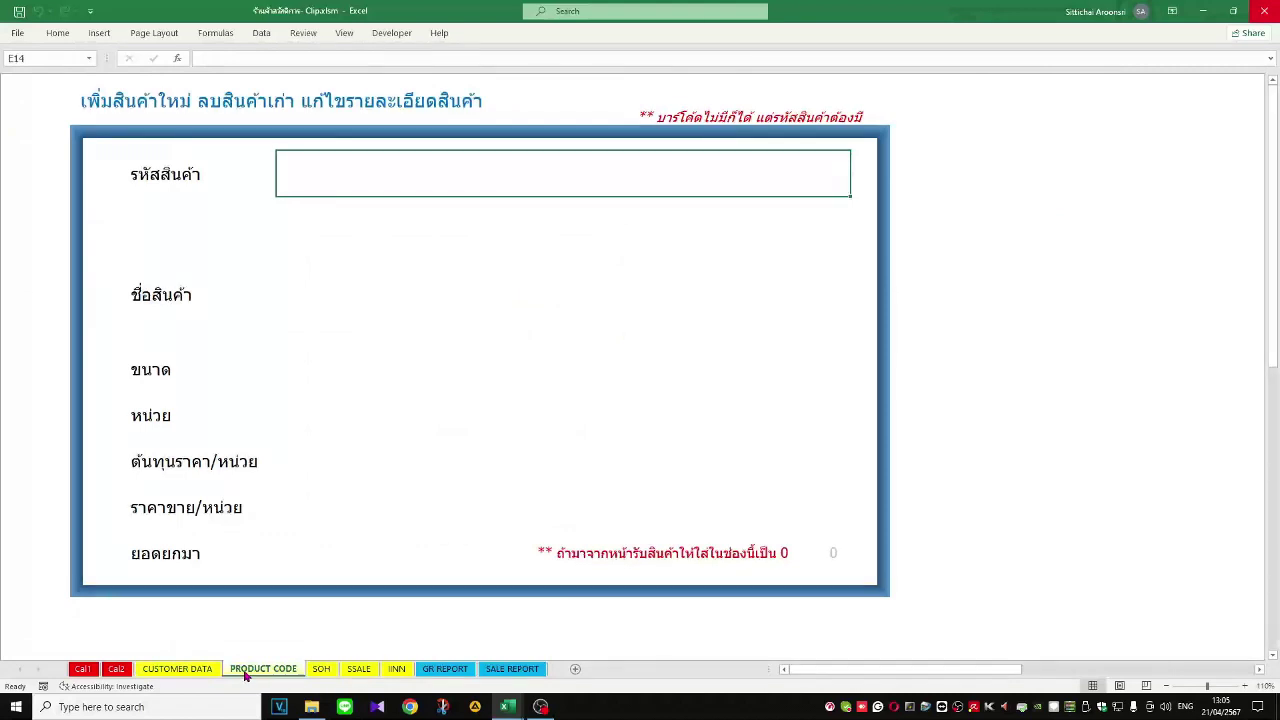
left_click(178, 669)
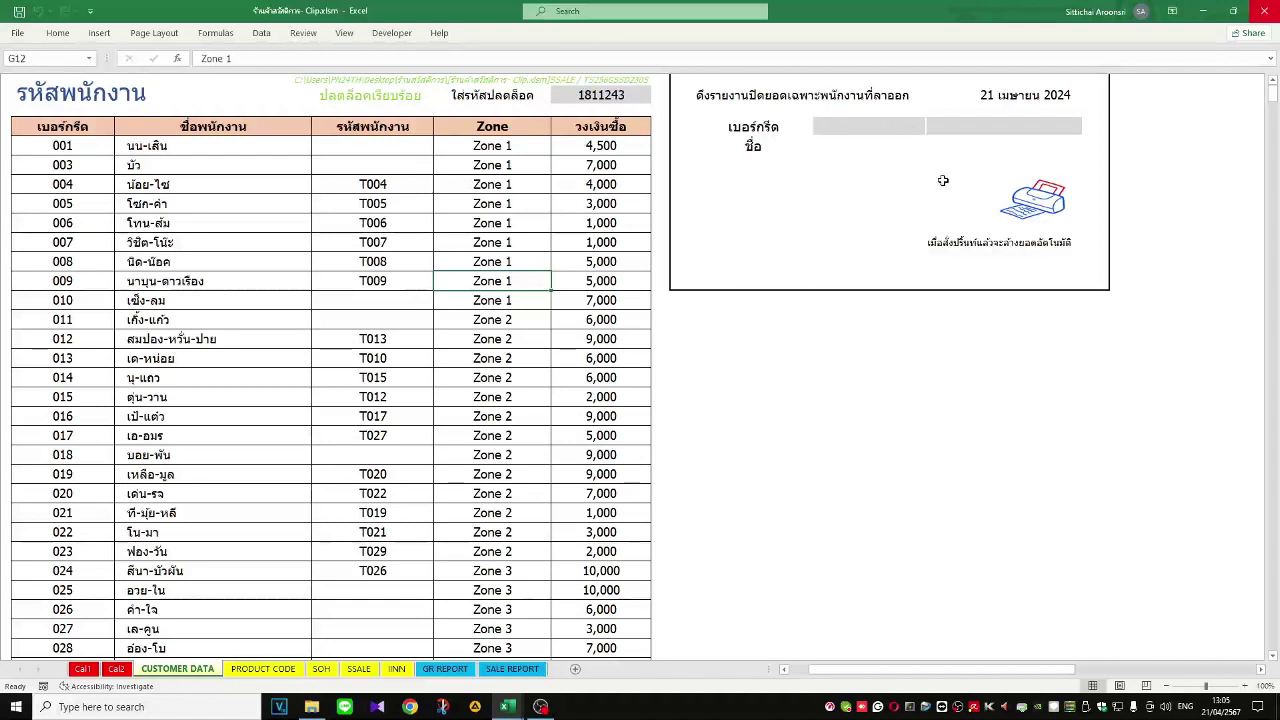
left_click(358, 668)
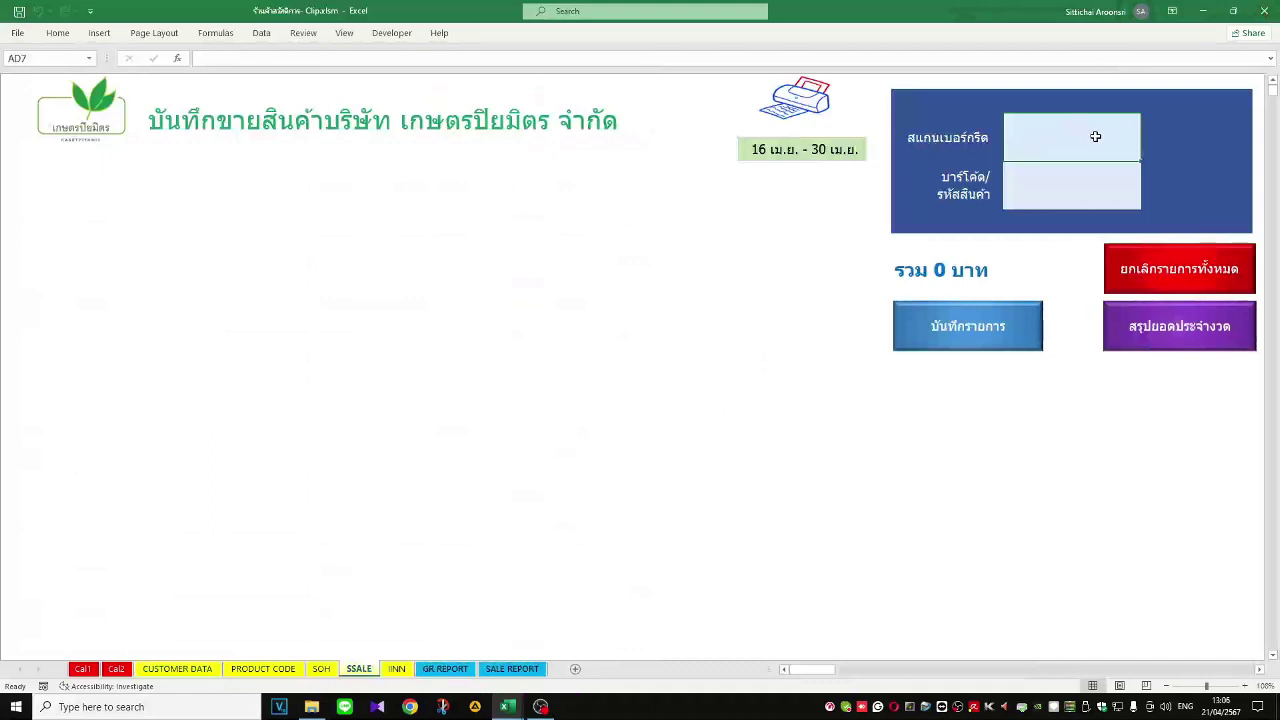
type("001")
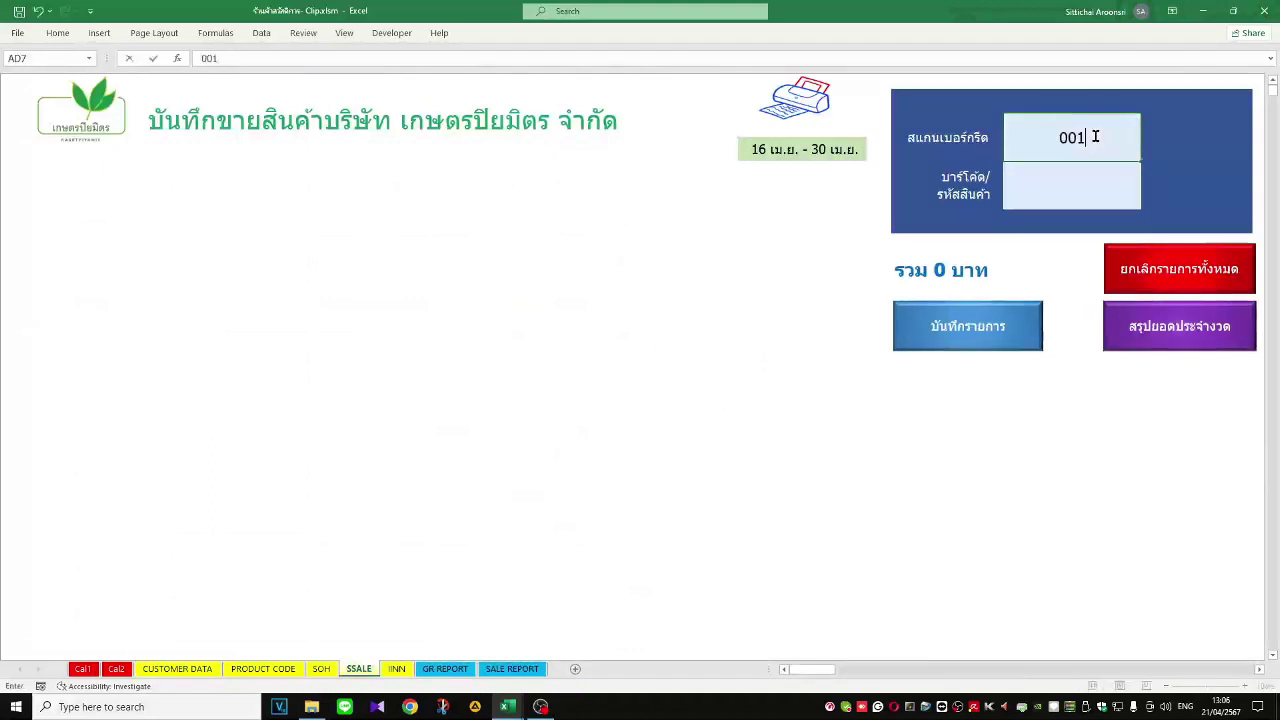
key("Return")
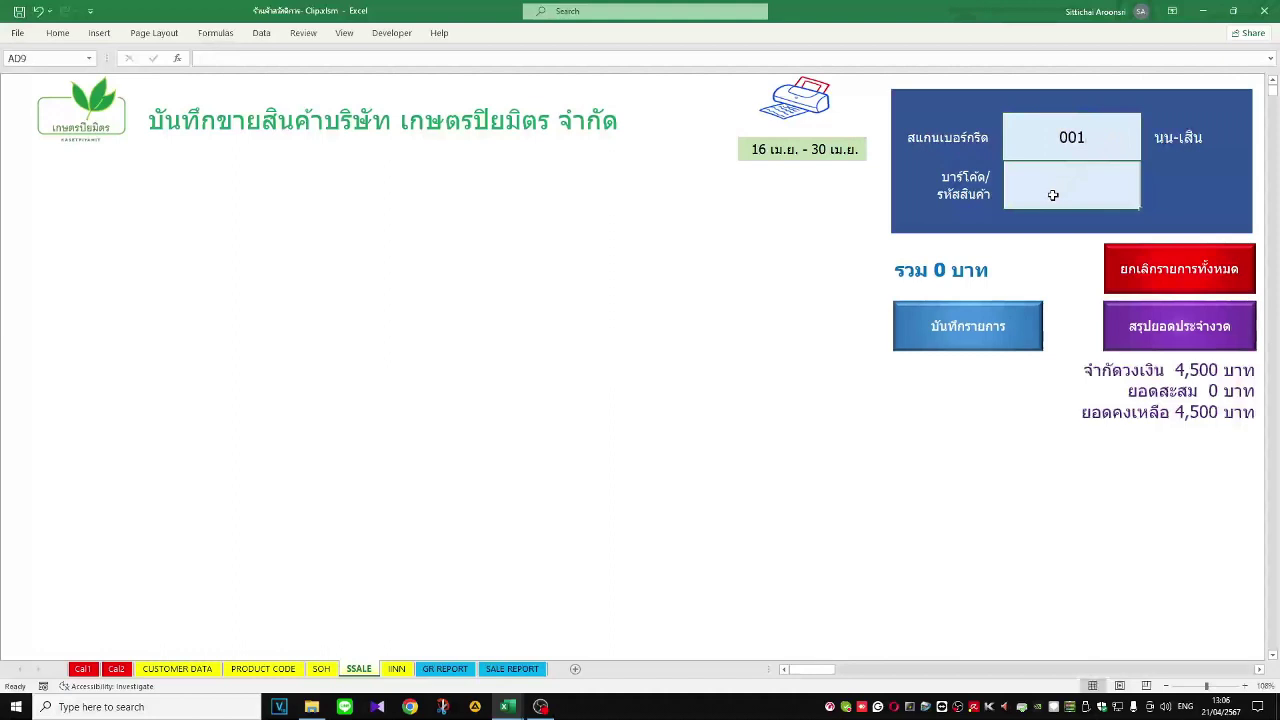
type("15=")
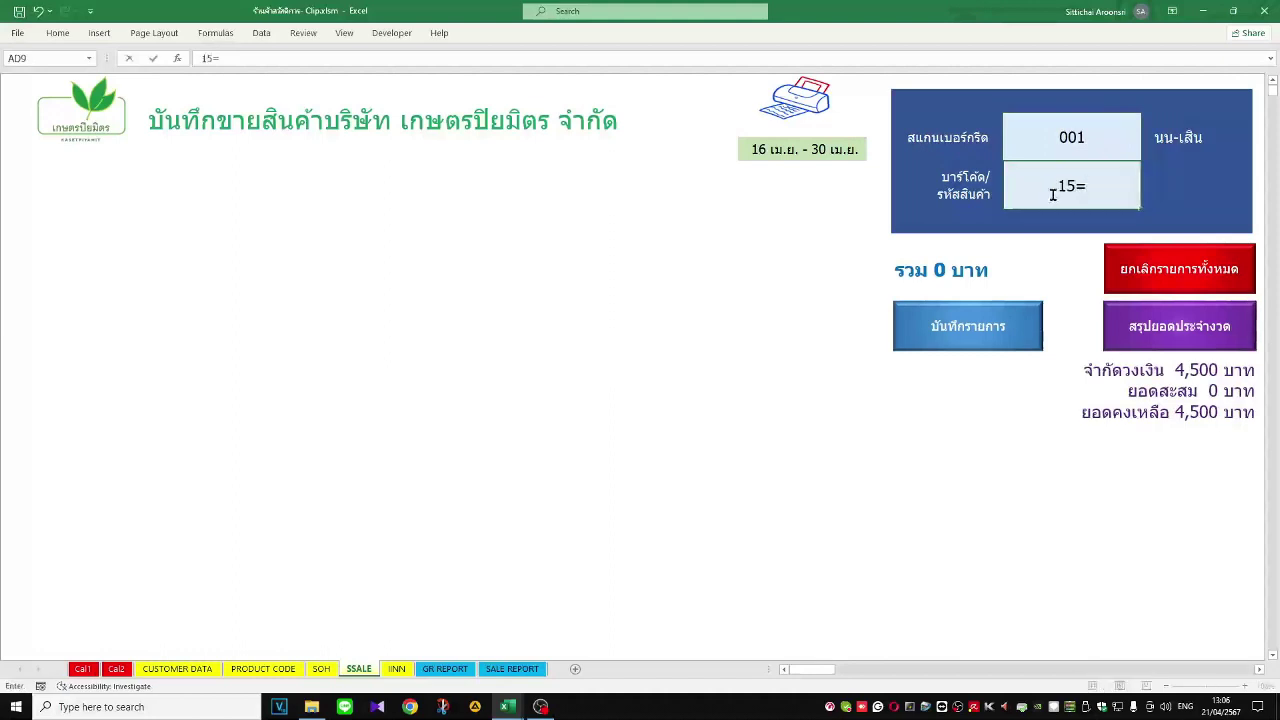
type("8851990201005")
key("Return")
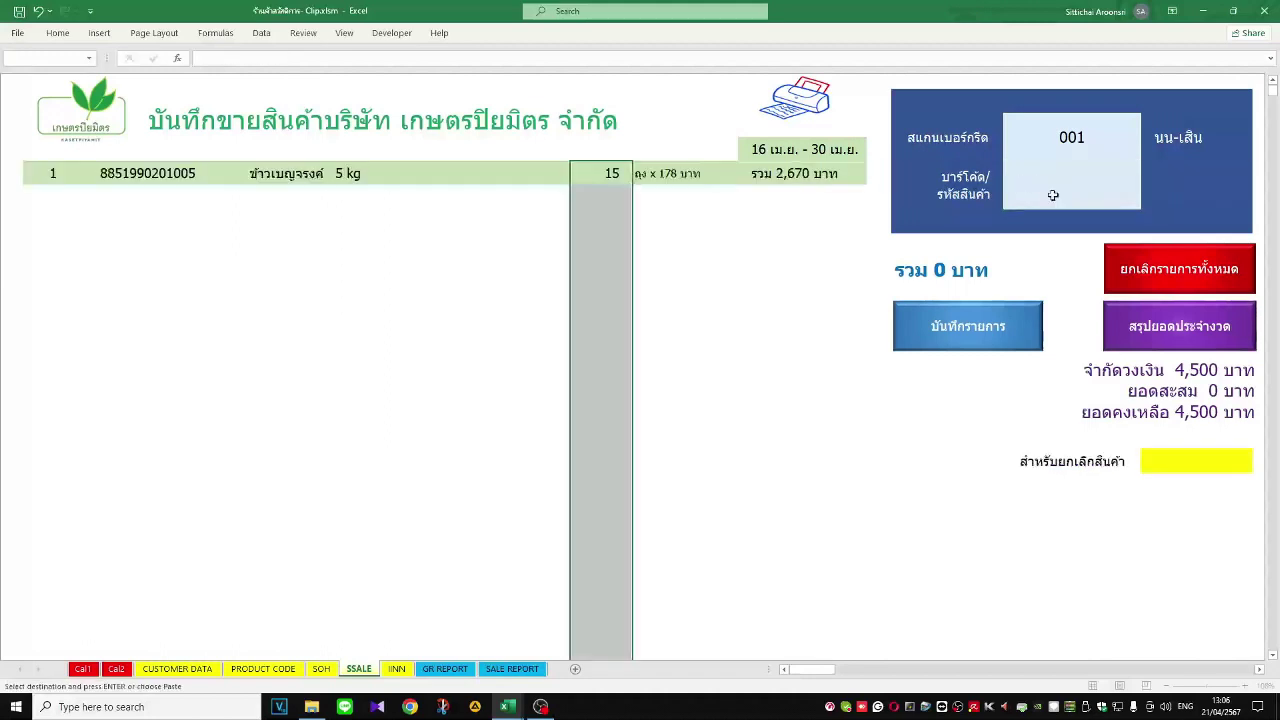
left_click(983, 338)
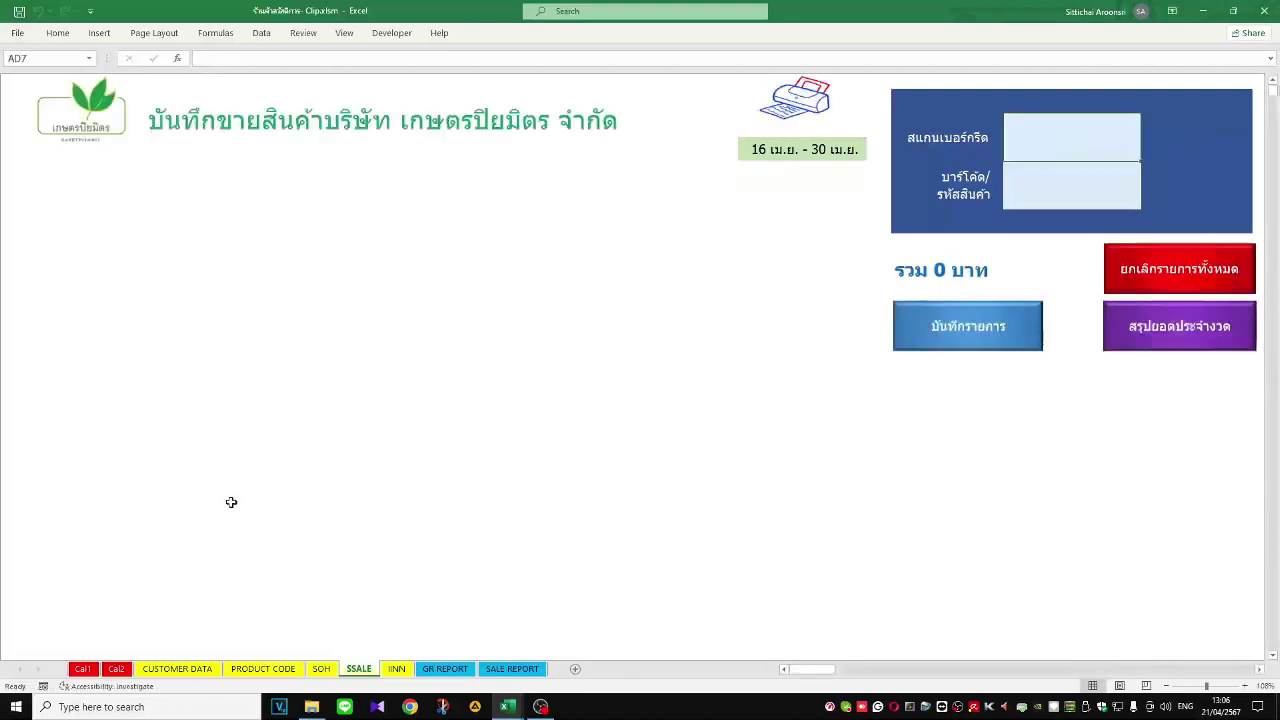
Step: In CUSTOMER DATA, set the departing-employee report to the first listed employee and period 16 เม.ย. - 30 เม.ย., and run its print preview
left_click(165, 668)
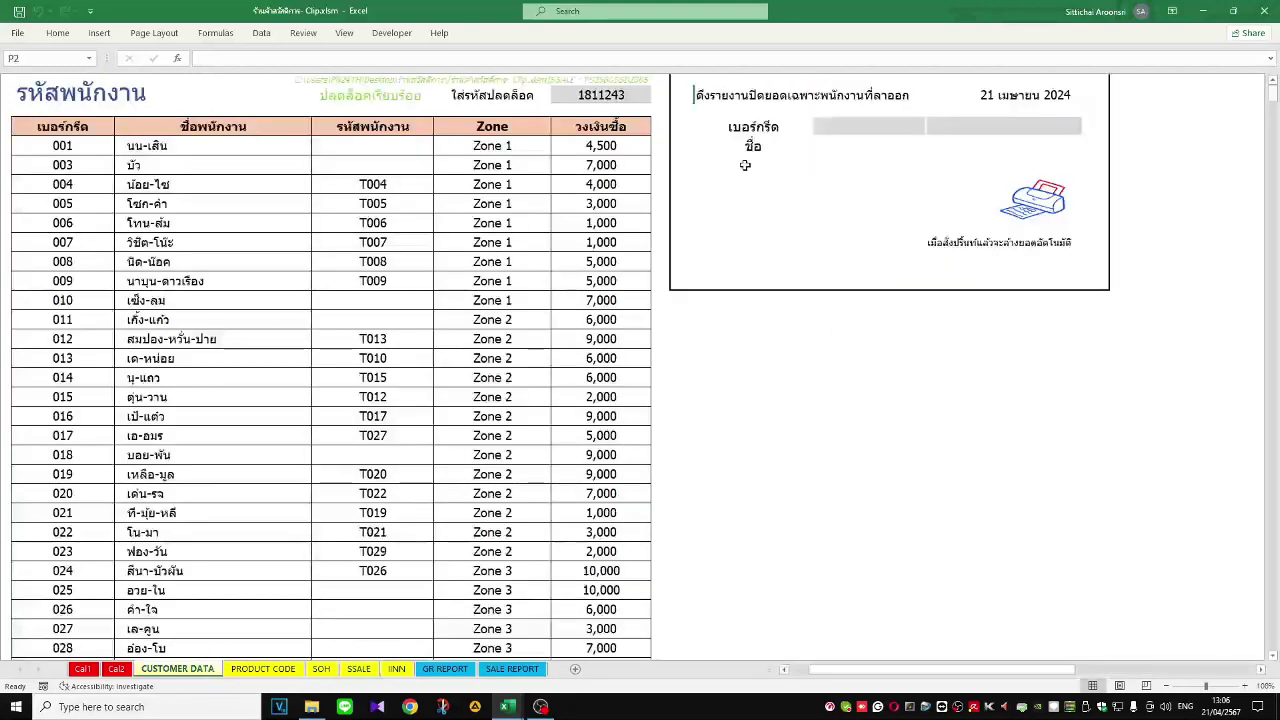
left_click(882, 127)
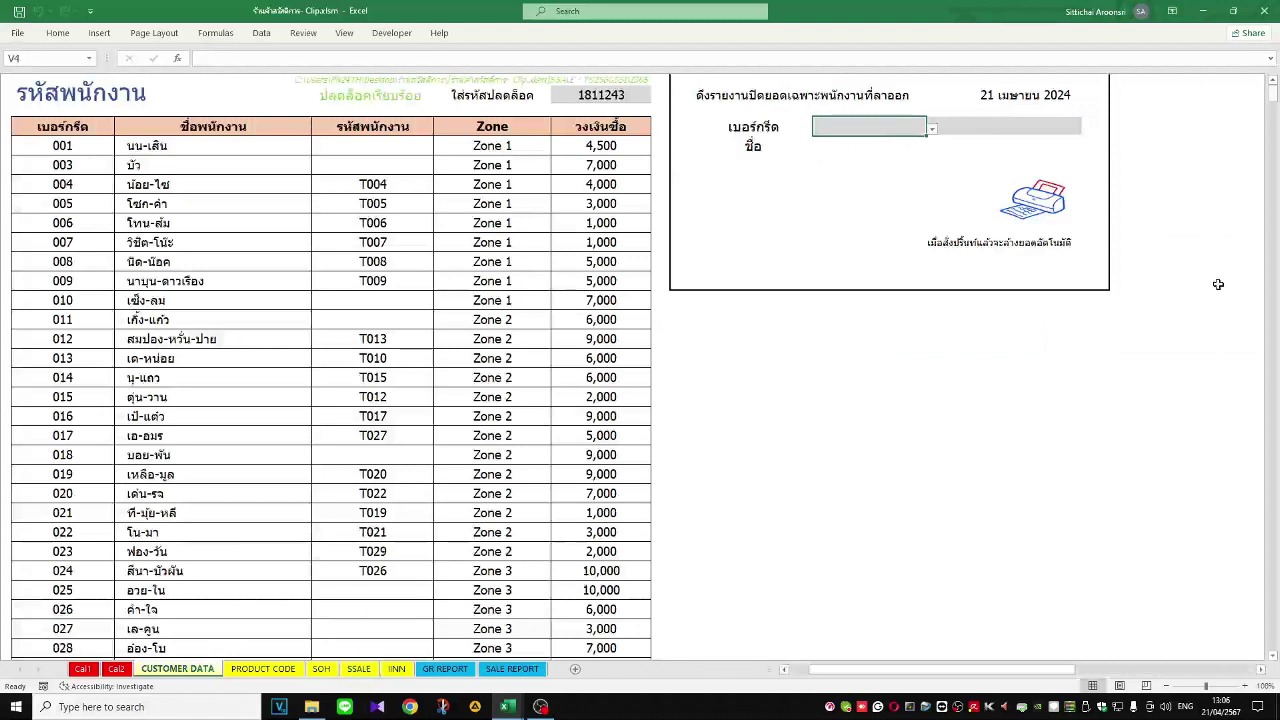
left_click(930, 129)
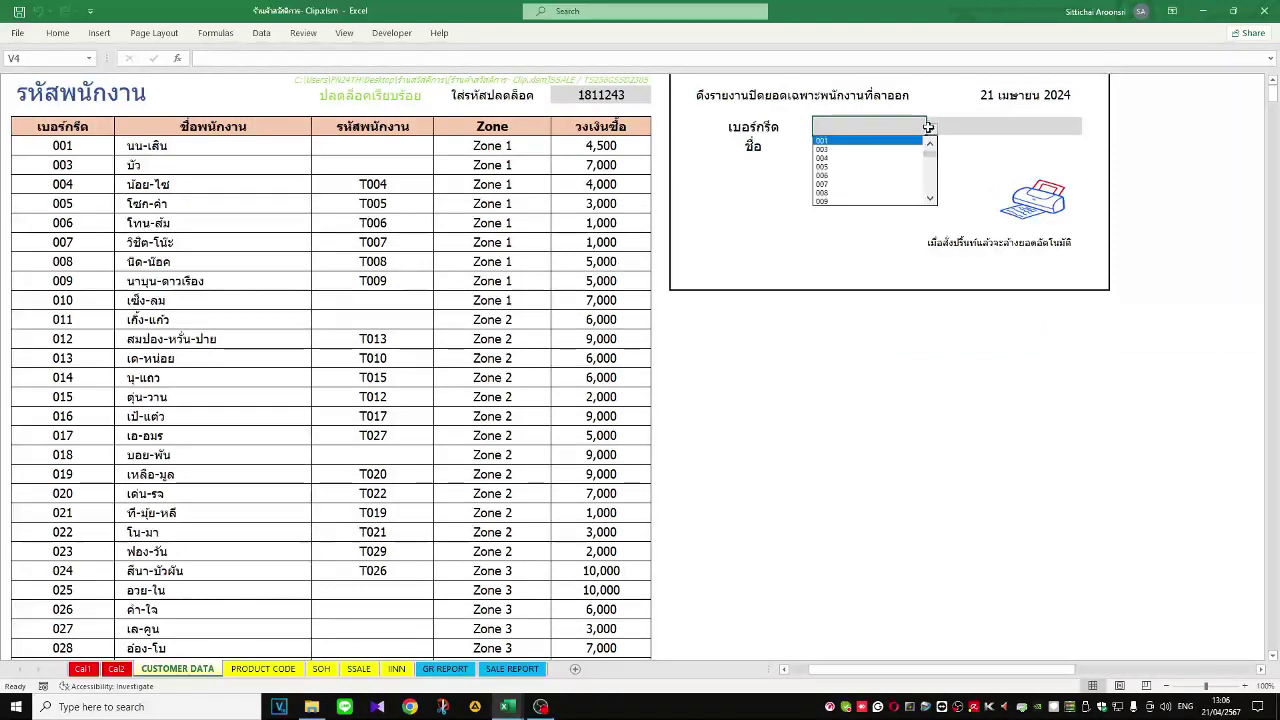
left_click(872, 142)
left_click(999, 129)
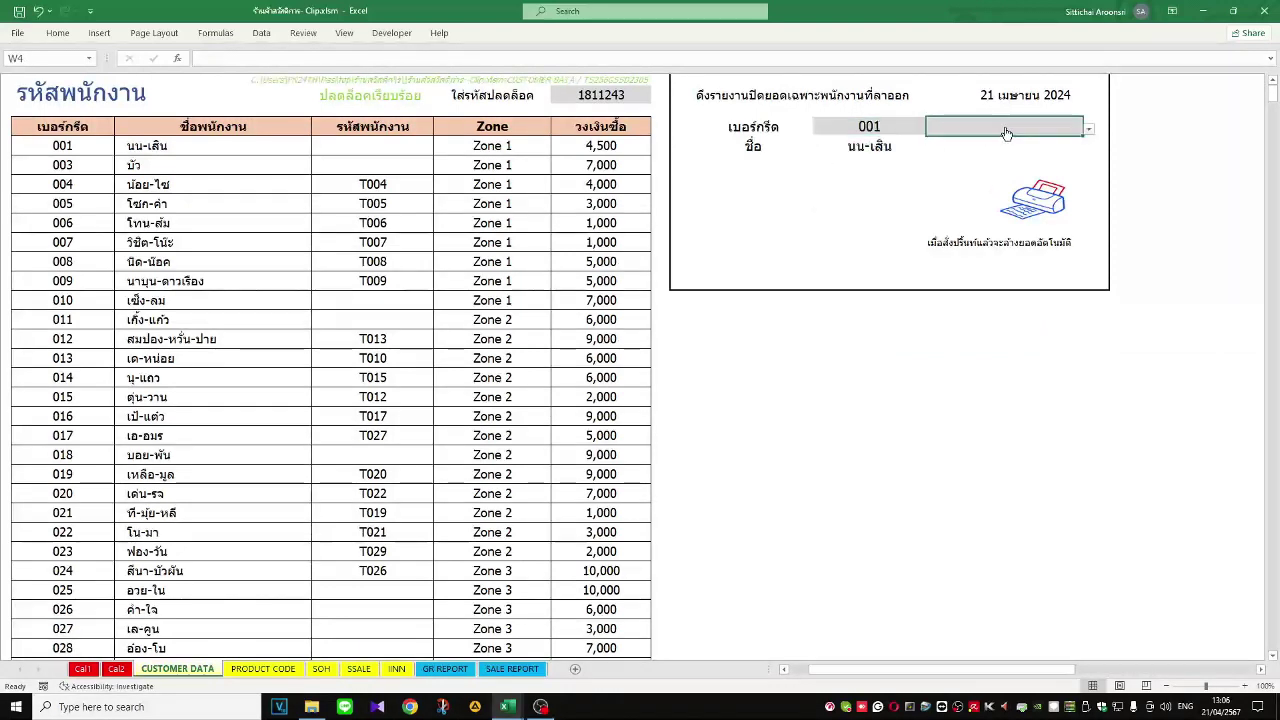
left_click(1088, 128)
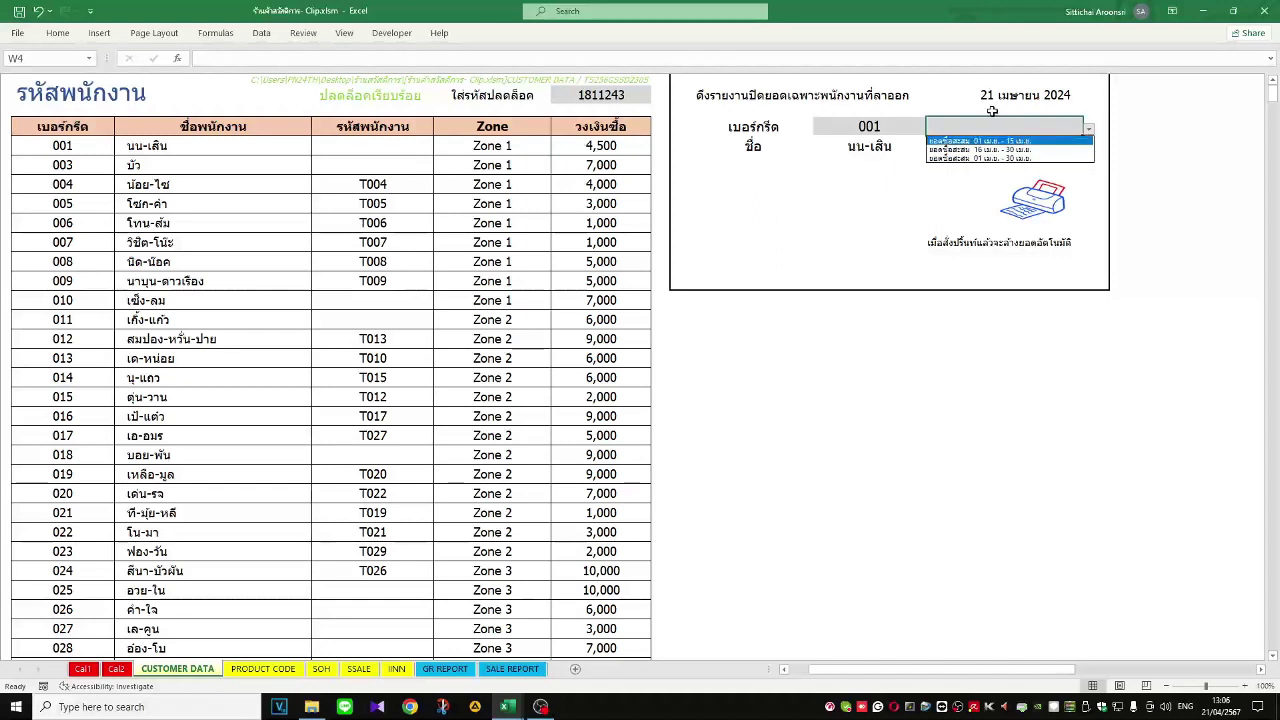
left_click(1054, 150)
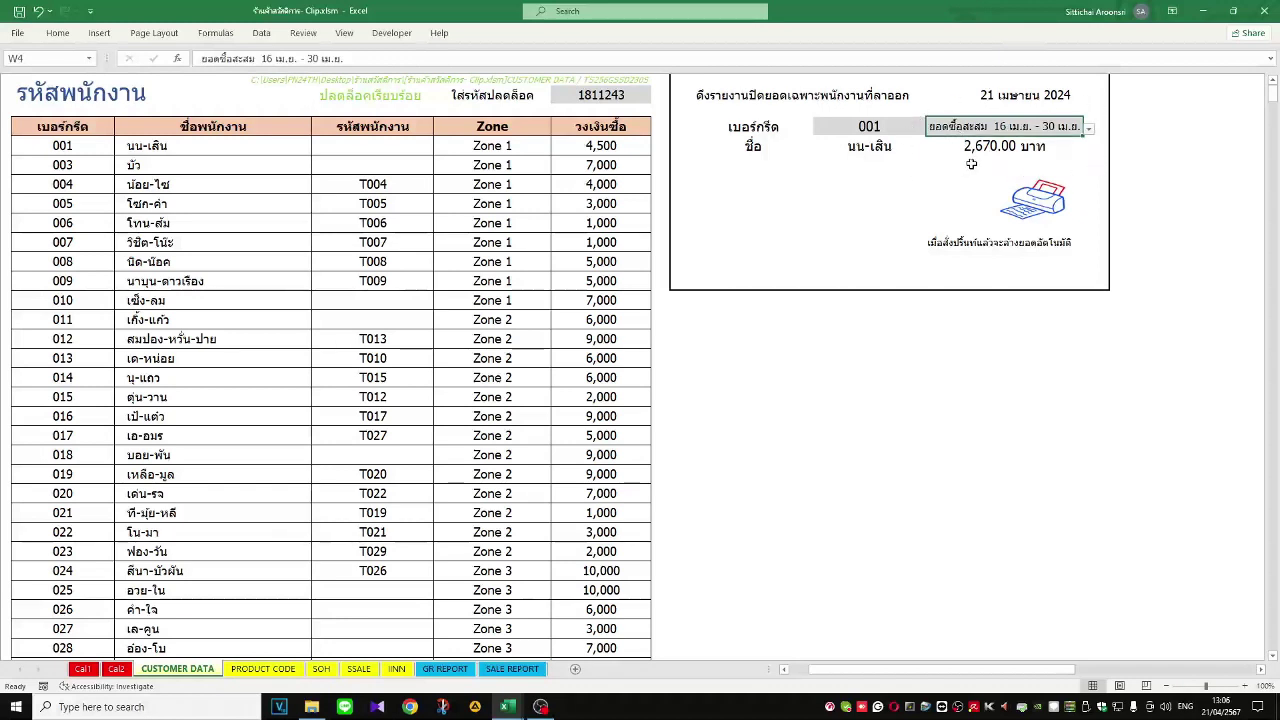
left_click(1029, 204)
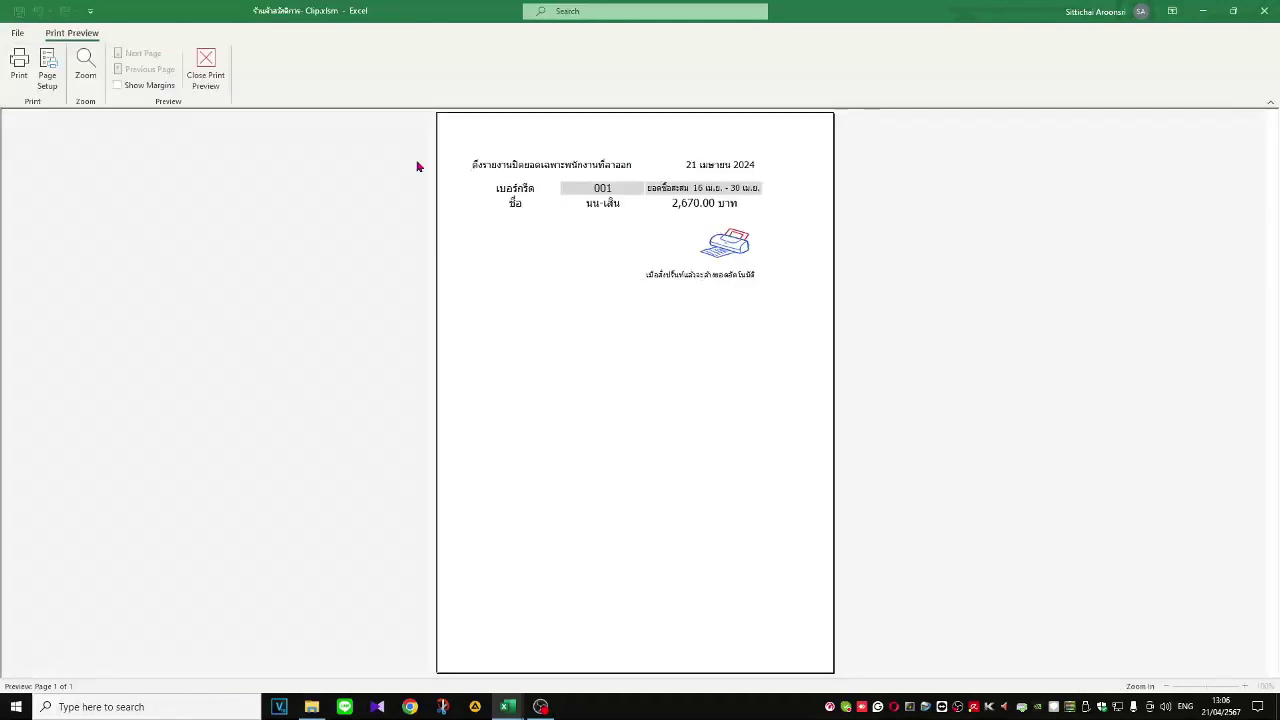
left_click(216, 79)
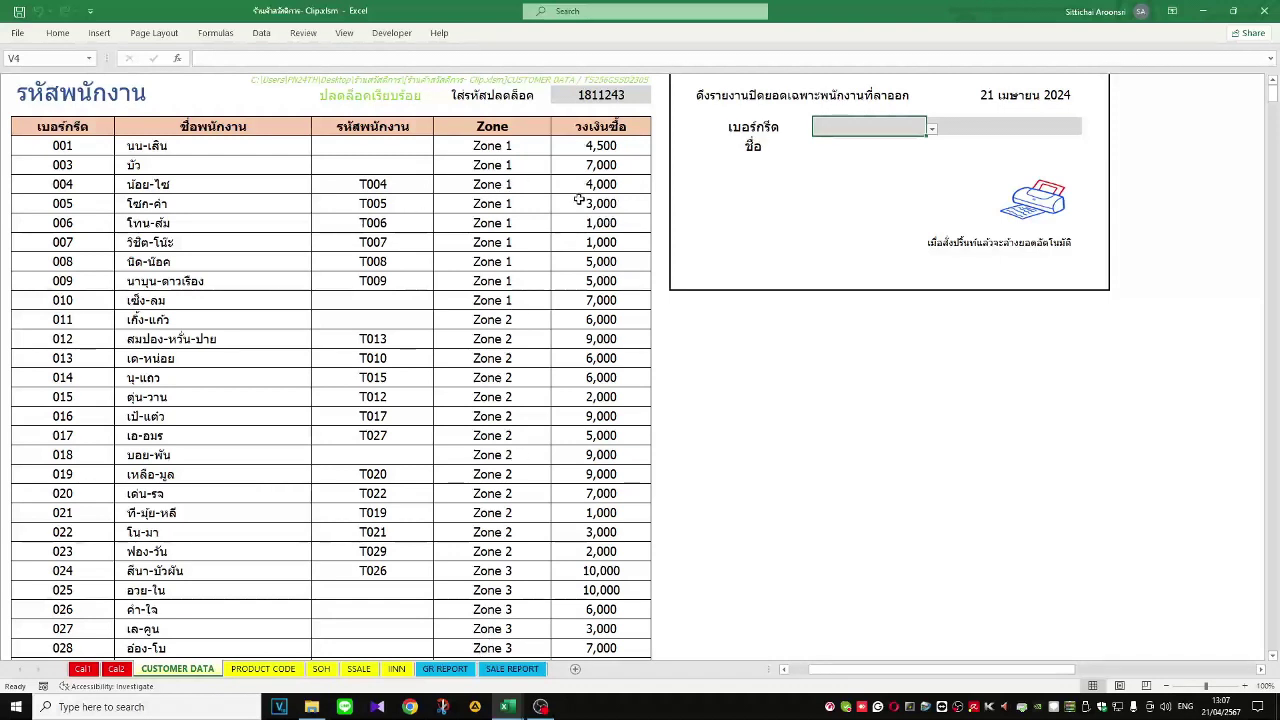
Step: Select the first listed employee and period 16 เม.ย. - 30 เม.ย. again in the departing-employee report to check the balance
left_click(931, 129)
left_click(852, 144)
left_click(1000, 133)
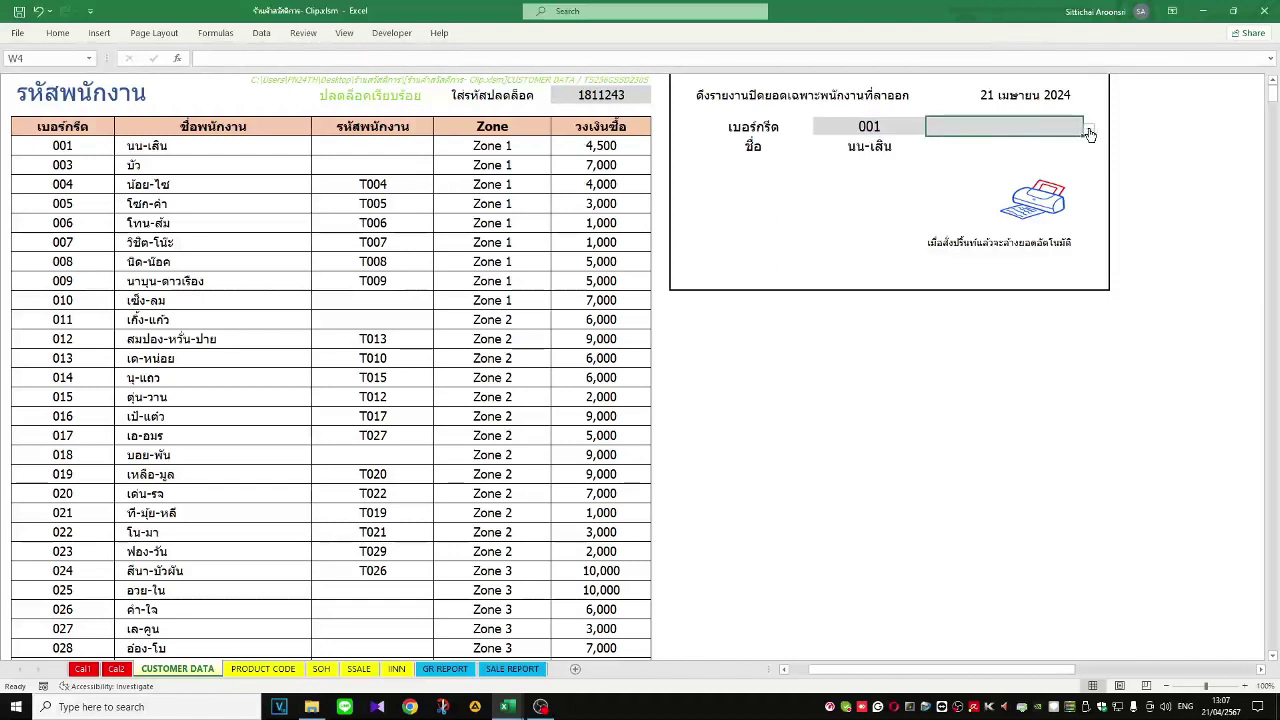
left_click(1088, 129)
left_click(1042, 150)
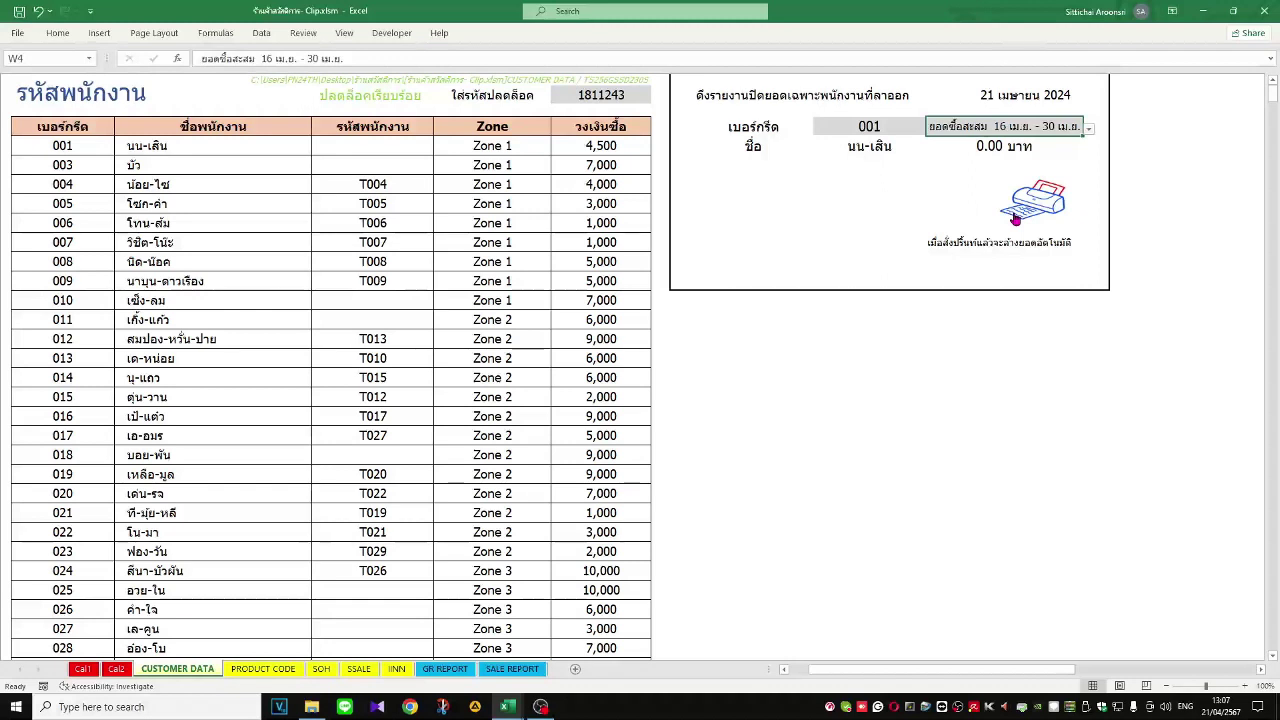
left_click(183, 163)
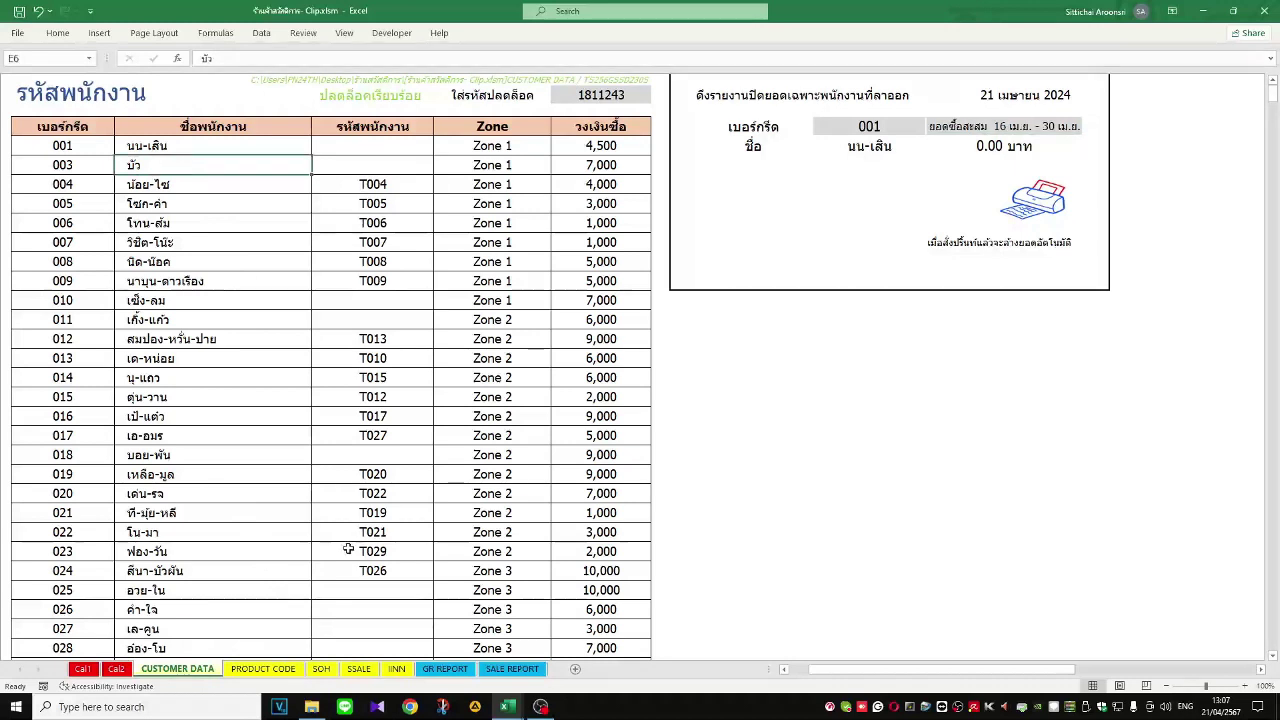
Step: View the protected calculation sheets Cal1 and Cal2
left_click(84, 668)
left_click(116, 668)
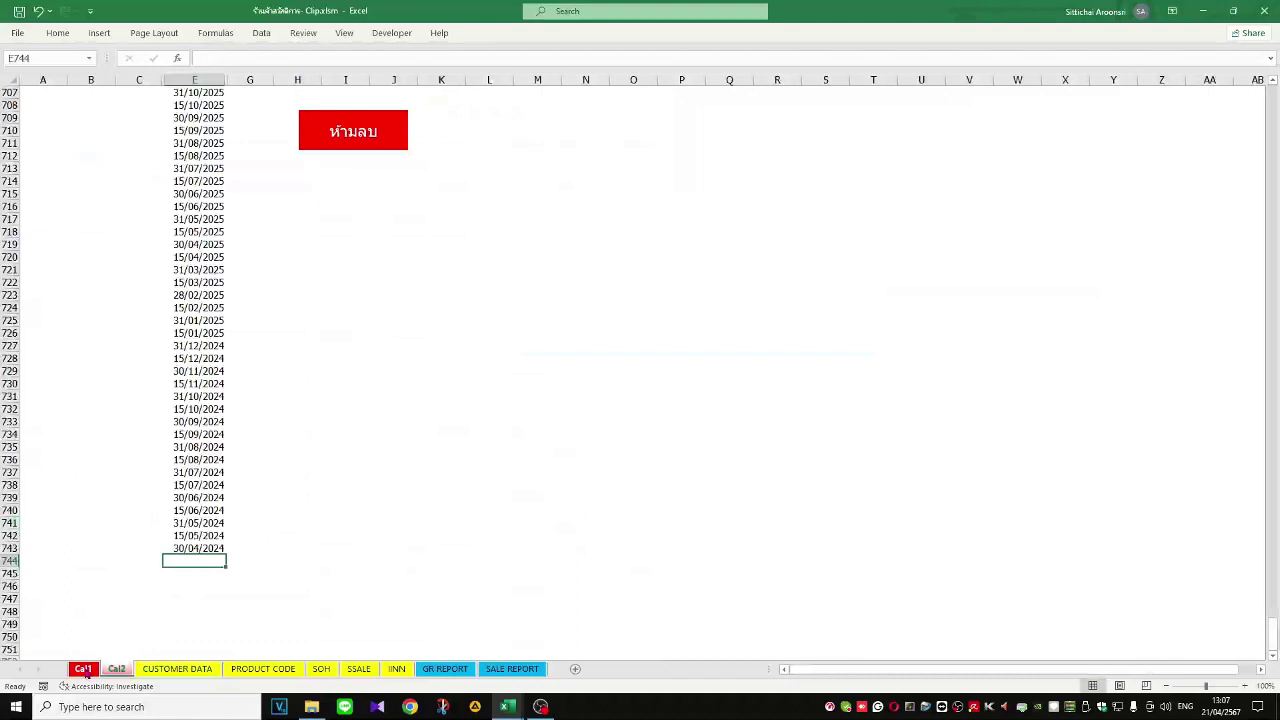
left_click(84, 669)
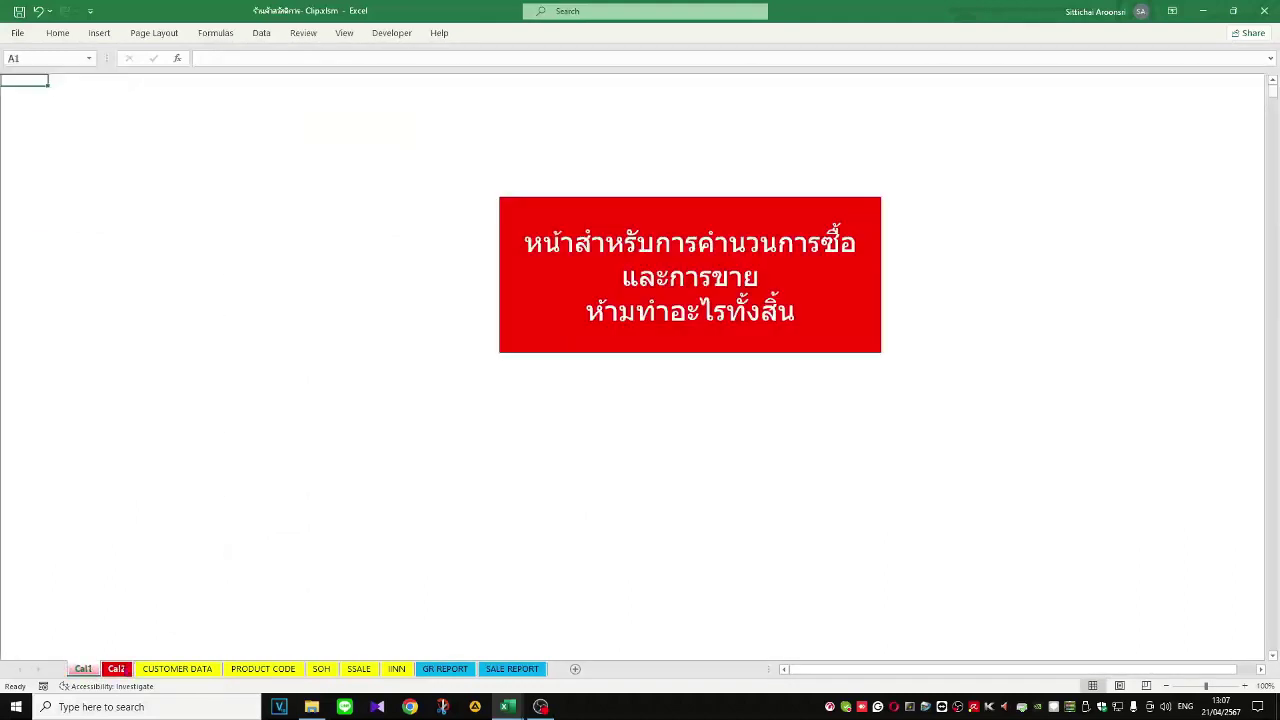
Step: Look through the CUSTOMER DATA, PRODUCT CODE, SOH and SSALE sheets and the goods-receiving entry sheet
left_click(196, 669)
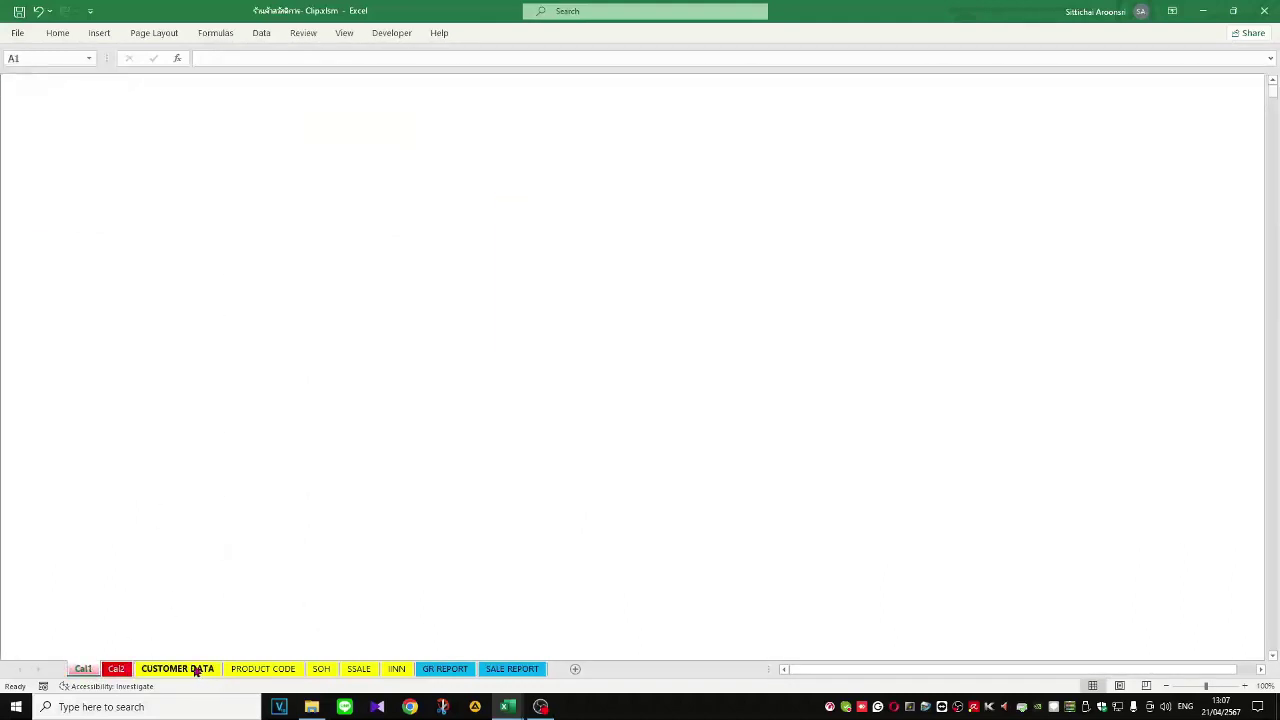
left_click(252, 669)
left_click(320, 669)
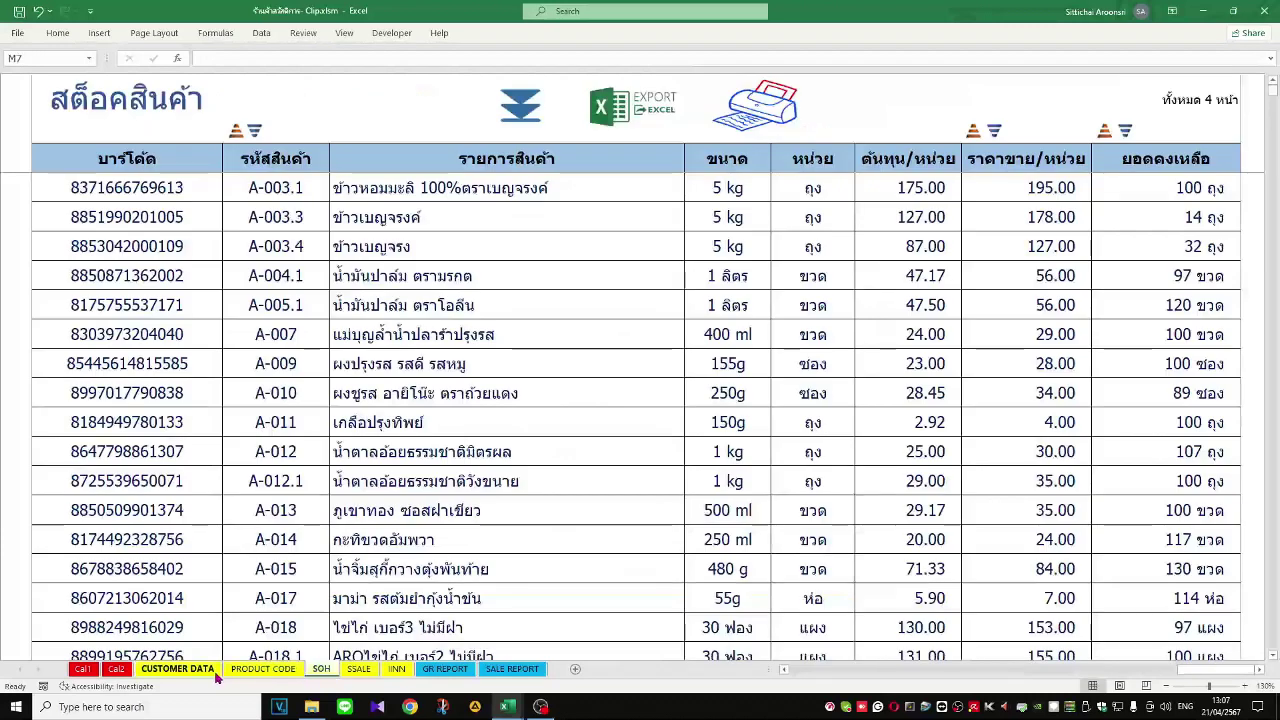
left_click(185, 669)
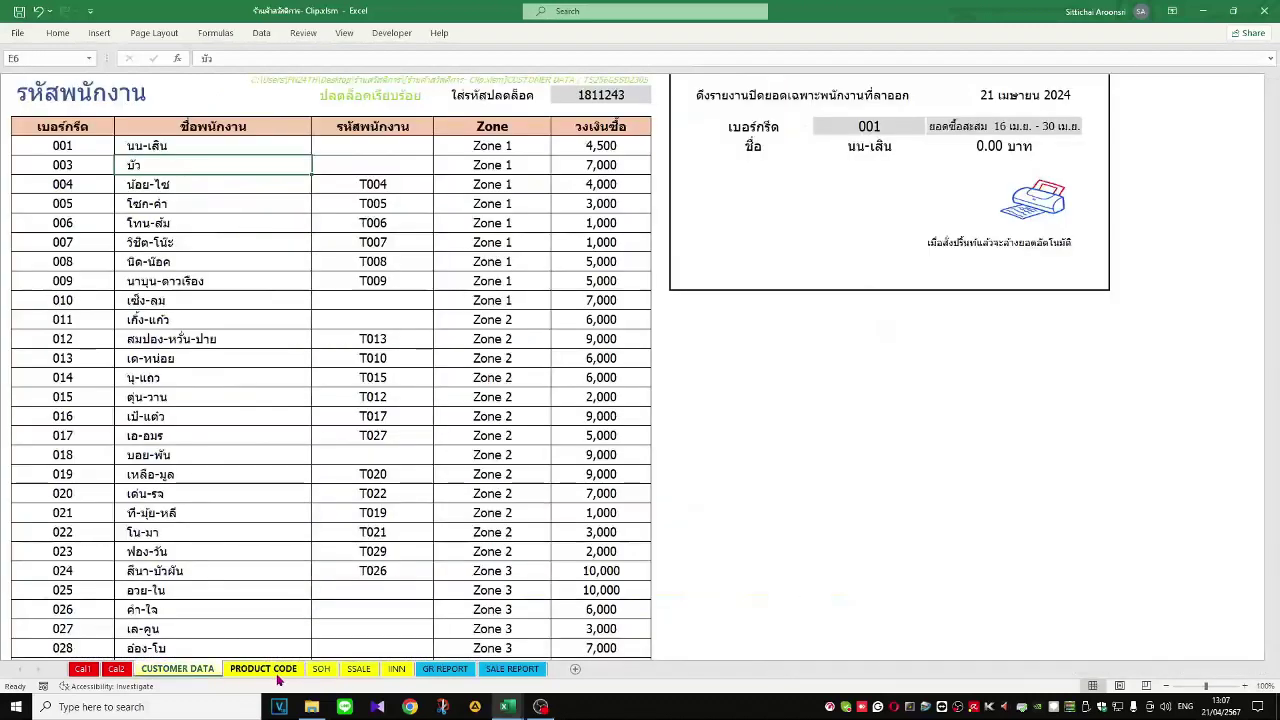
left_click(260, 669)
left_click(326, 670)
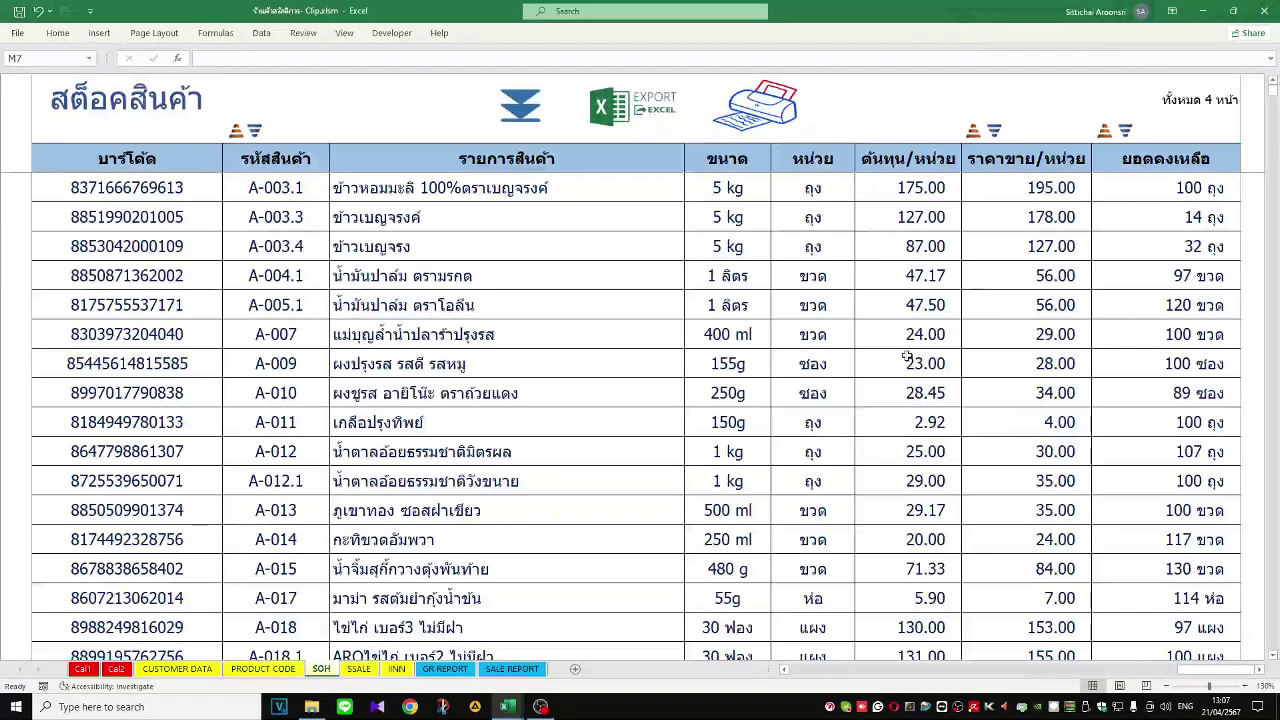
left_click(358, 669)
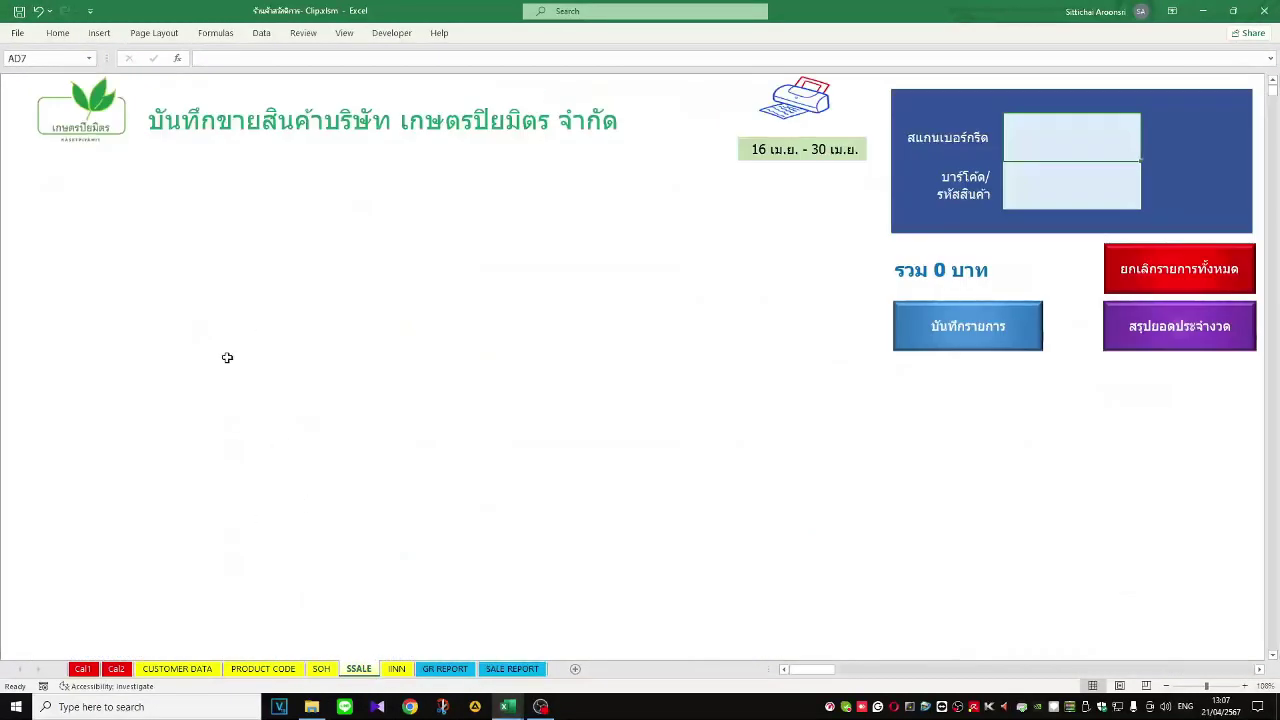
left_click(396, 669)
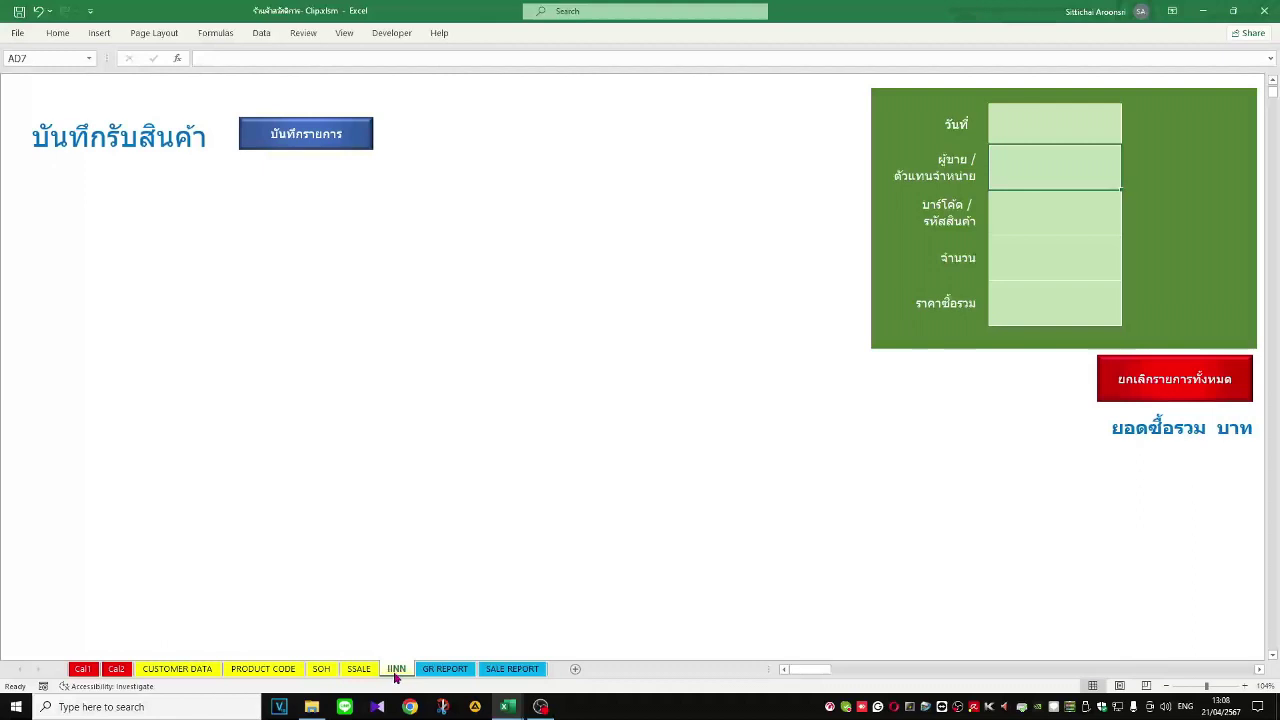
Step: Compare the received-goods rows in GR REPORT with the sales rows in SALE REPORT
left_click(440, 669)
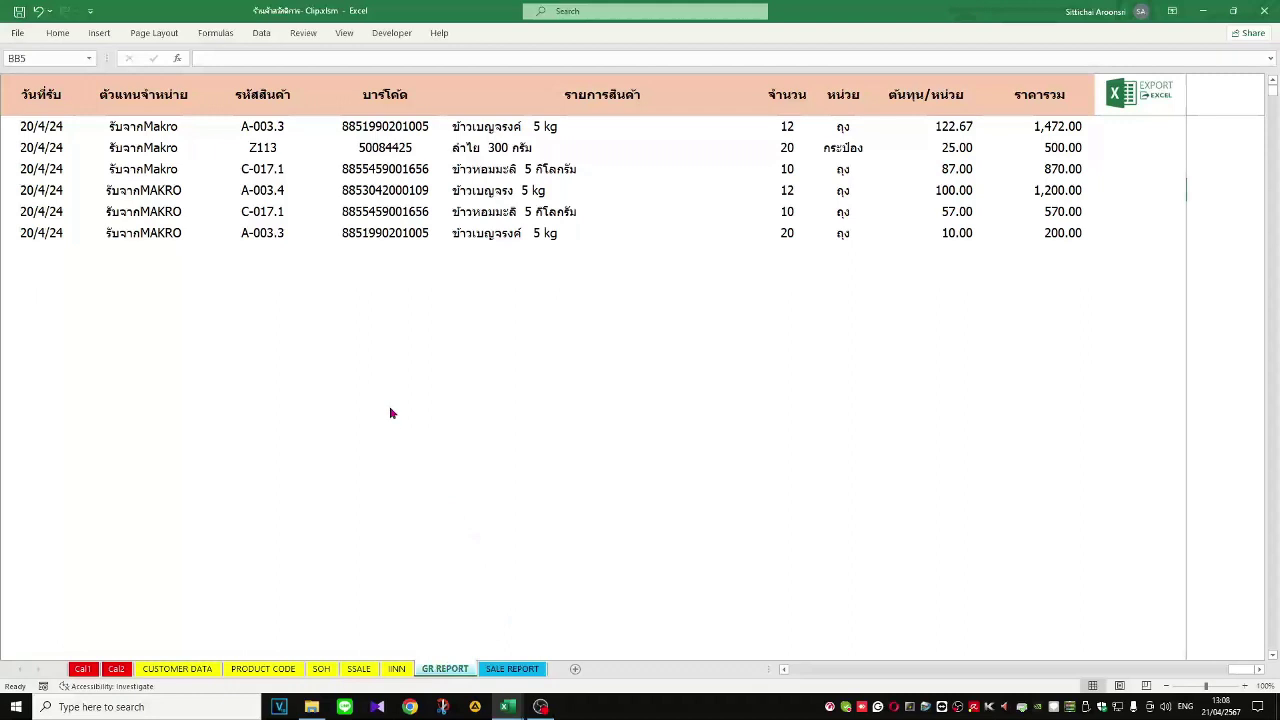
left_click(510, 668)
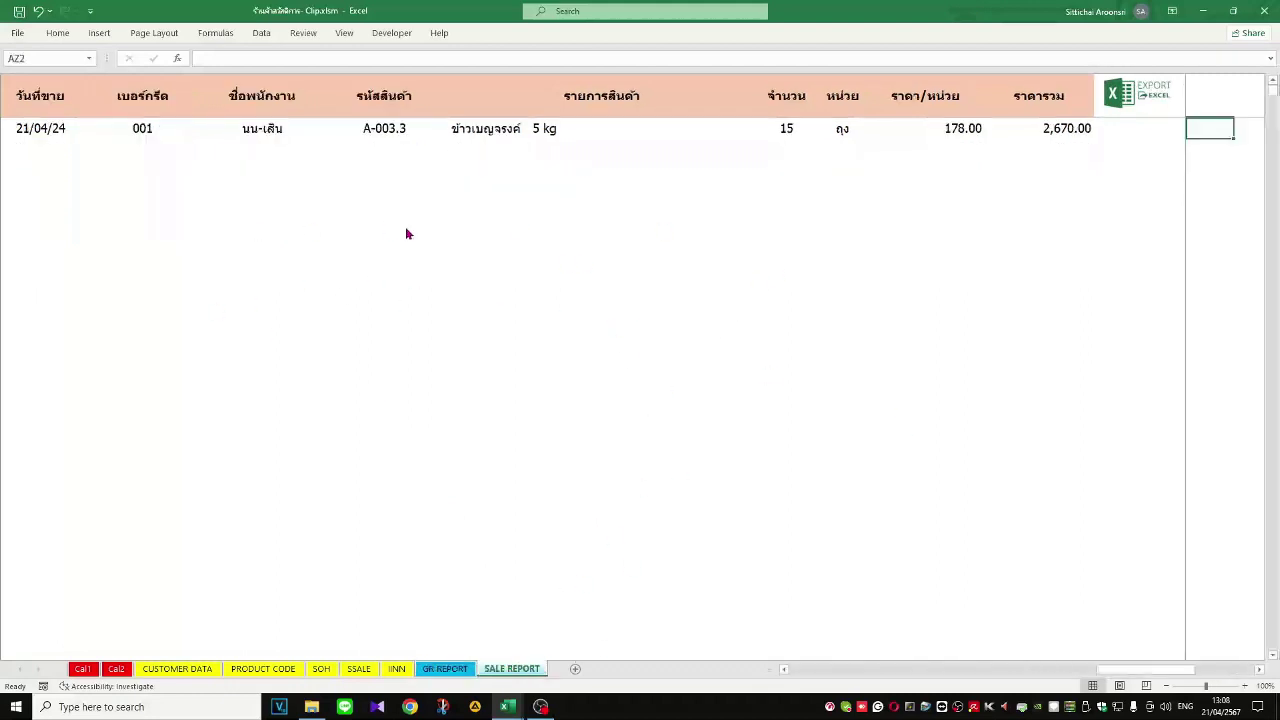
left_click(445, 668)
left_click(511, 668)
left_click(447, 667)
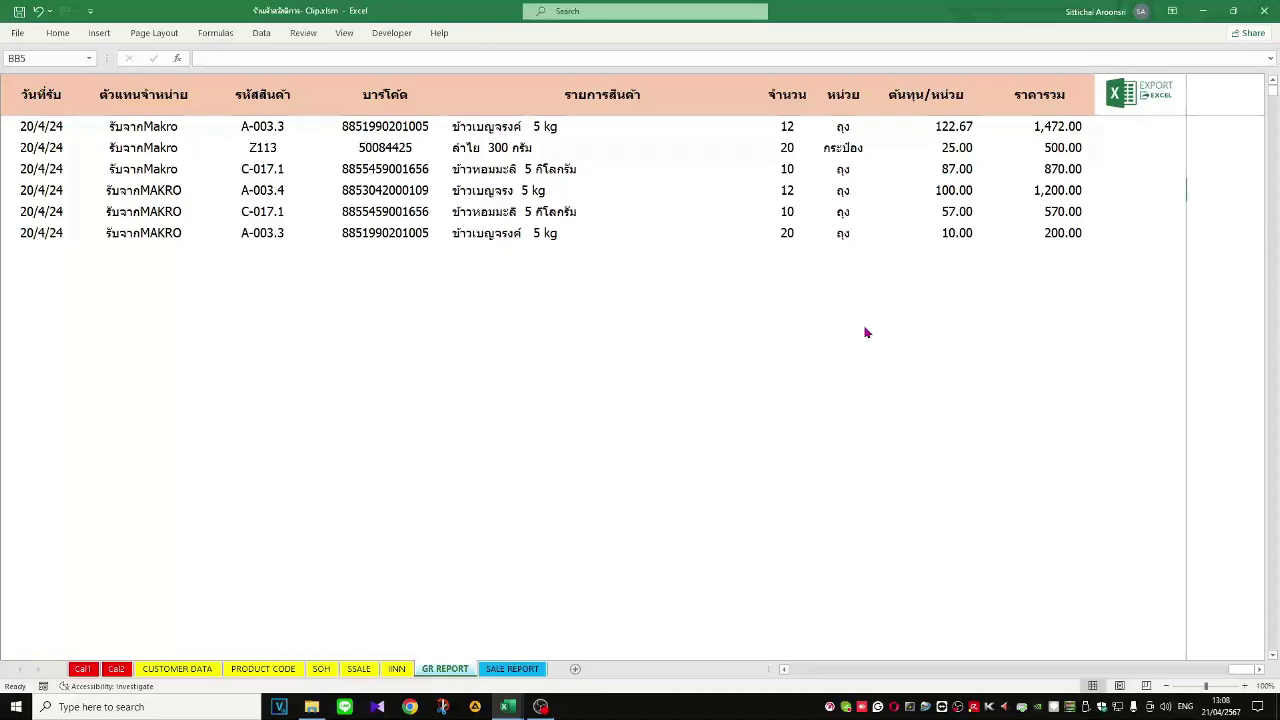